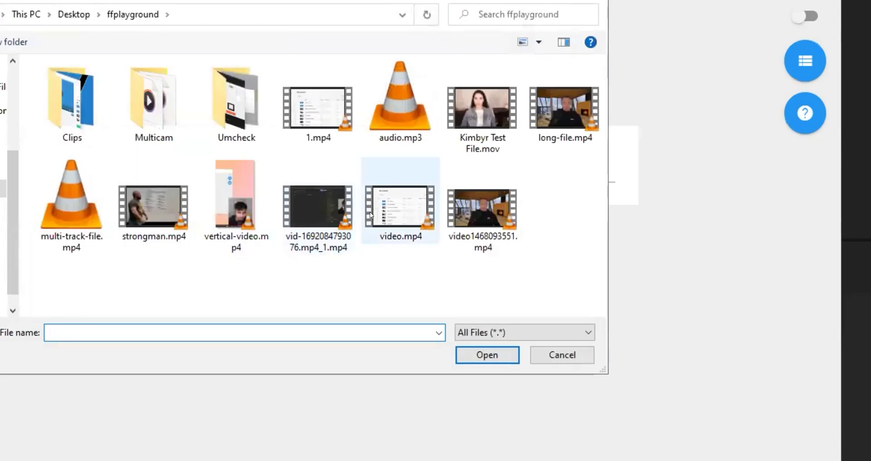
Load multi-track-file.mp4 from the ffplayground folder as the source file.
left_click(70, 236)
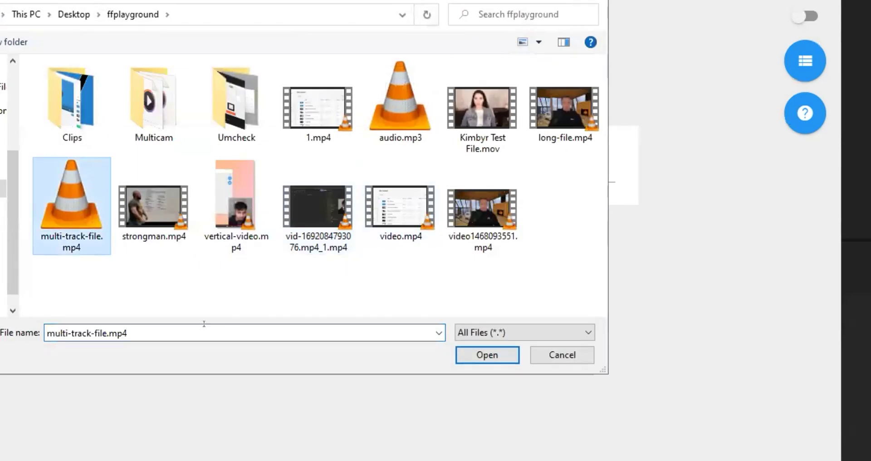
left_click(488, 355)
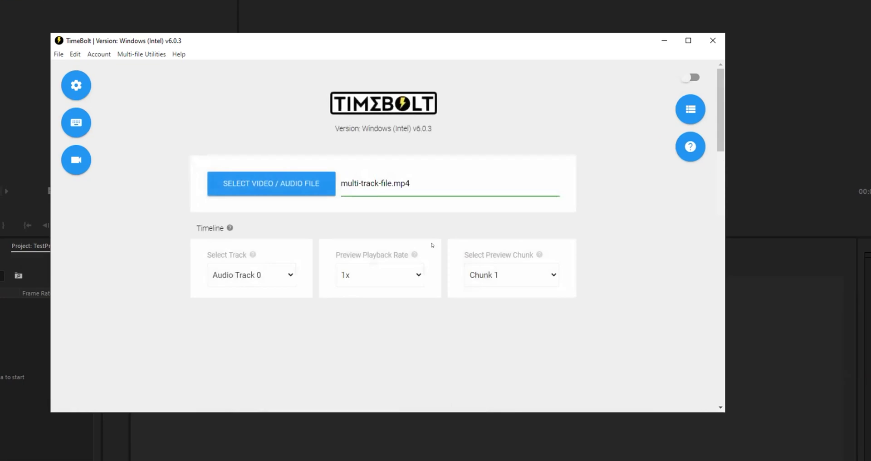
scroll(380, 210, "down", 5)
scroll(380, 210, "up", 5)
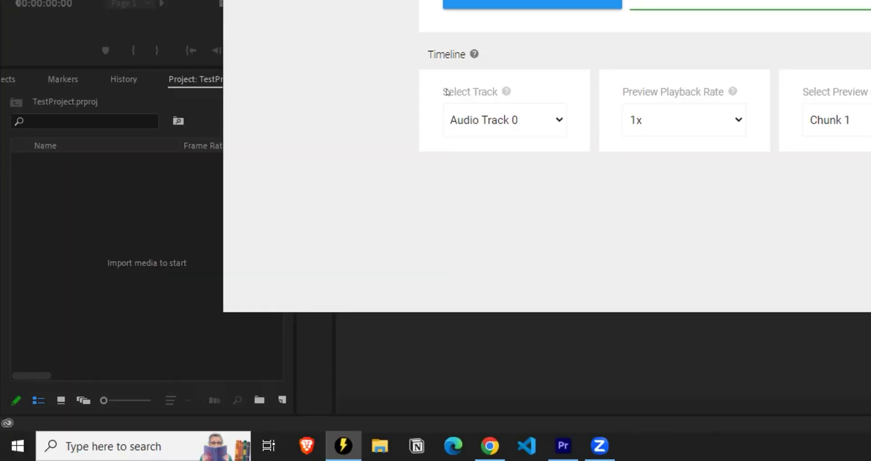
Look through the audio track combinations available for the multi-track file, leaving Audio Track 0 selected.
left_click_drag(257, 250, 278, 251)
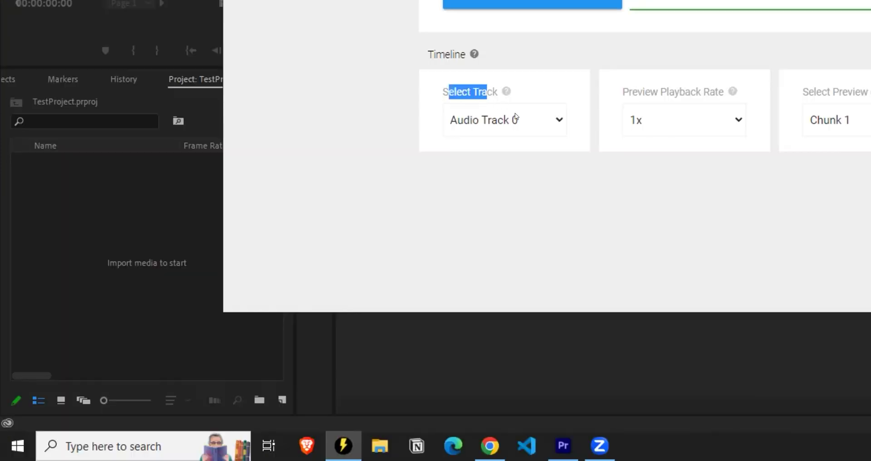
left_click(302, 266)
scroll(295, 337, "down", 10)
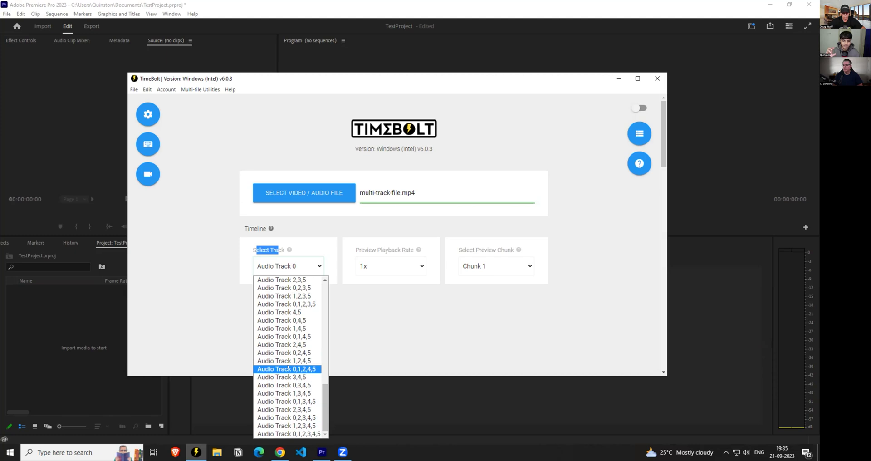
scroll(289, 367, "up", 14)
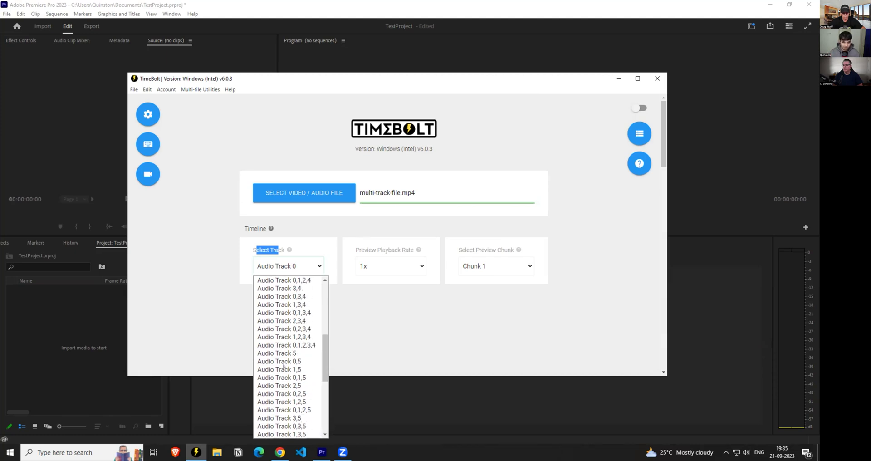
scroll(288, 365, "up", 1)
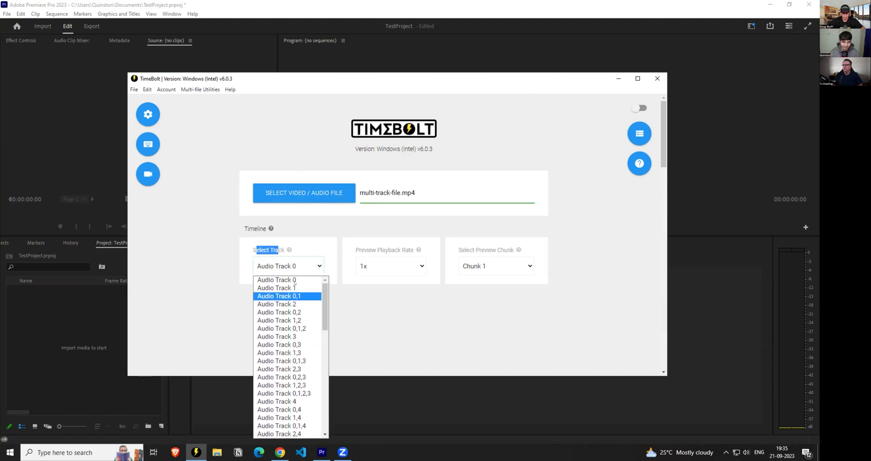
left_click(282, 280)
left_click(226, 263)
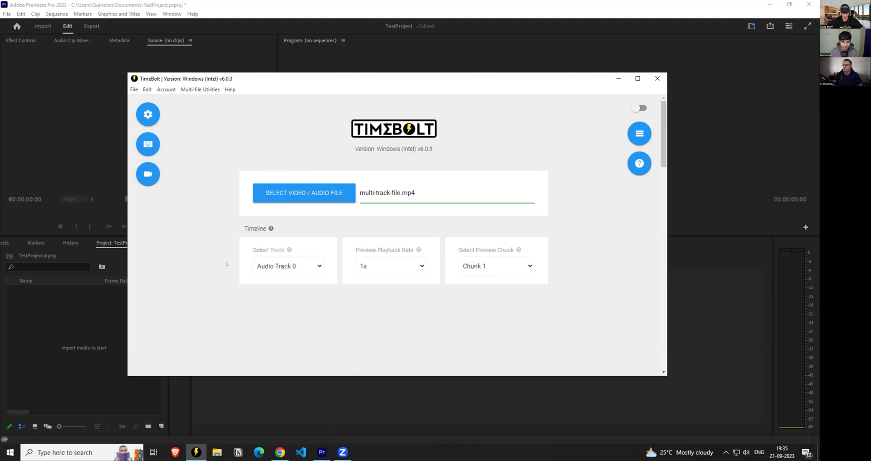
Replace the source file with video.mp4 from the ffplayground folder.
left_click(272, 194)
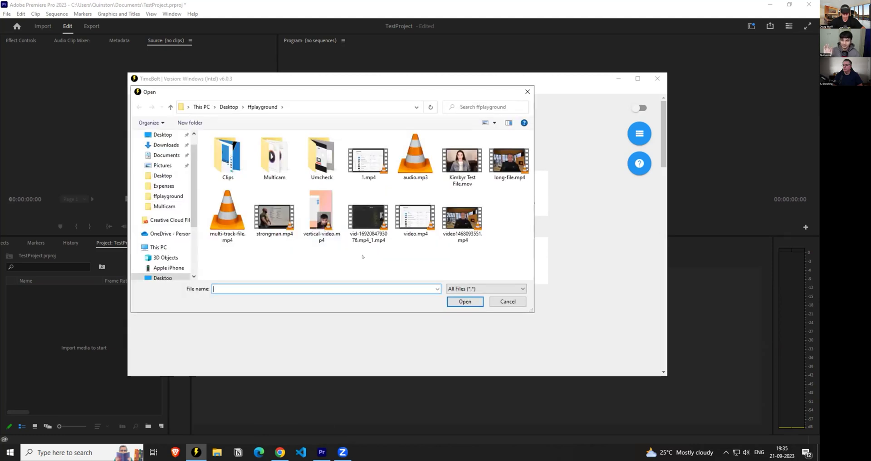
left_click(415, 216)
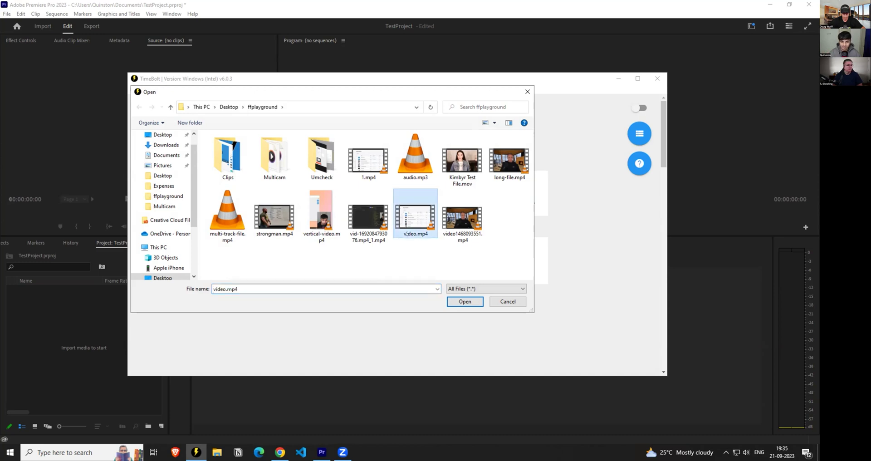
left_click(465, 301)
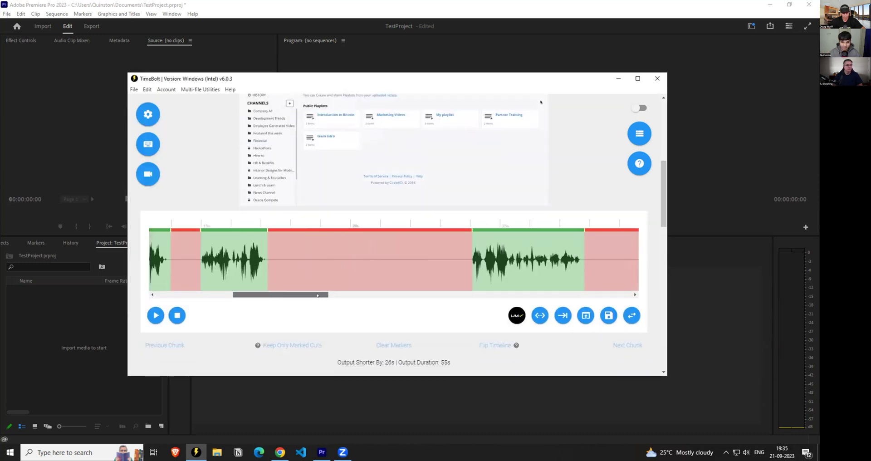
Export the silence-cut video.mp4 timeline as XML and reveal the exported file in its folder.
scroll(433, 291, "down", 5)
scroll(562, 277, "down", 3)
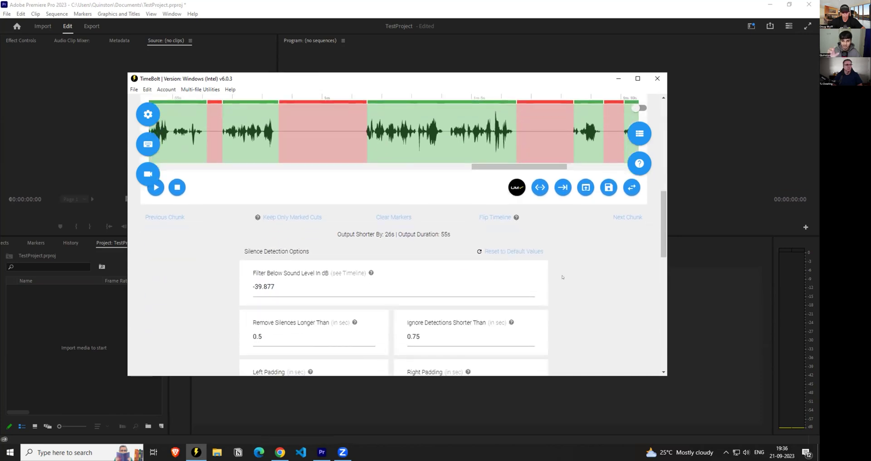
scroll(562, 279, "down", 10)
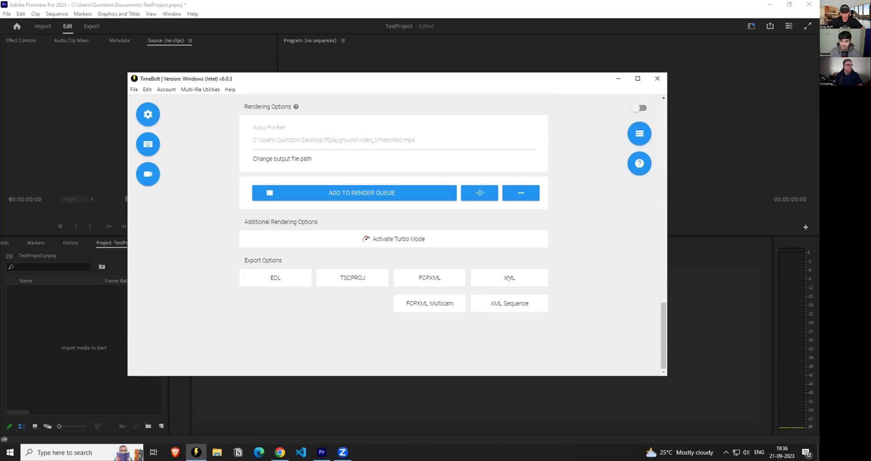
left_click(508, 278)
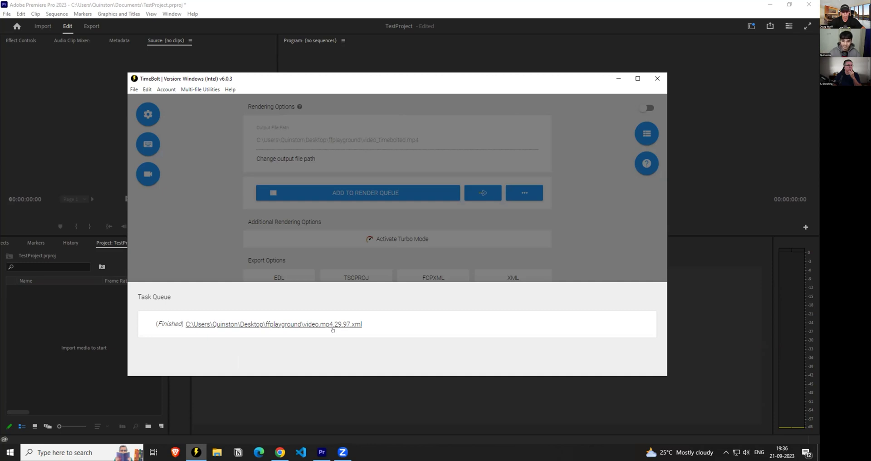
left_click(302, 324)
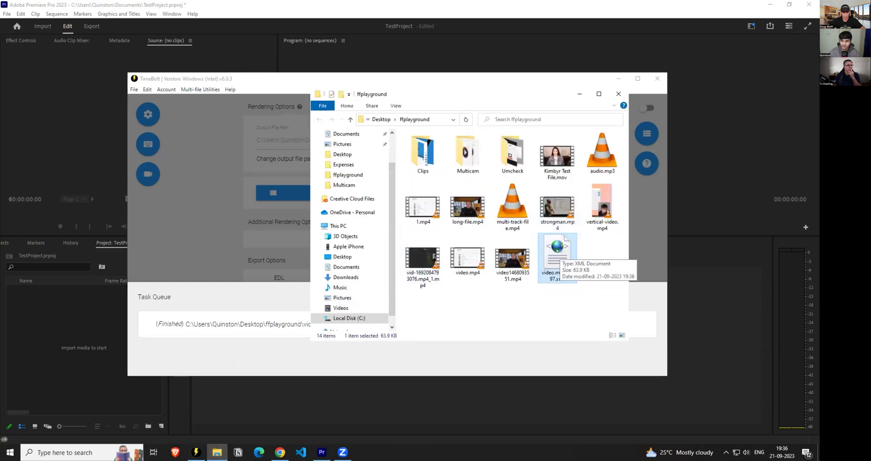
Import the exported video.mp4.29.97.xml from the ffplayground folder into the TestProject project in Premiere Pro.
left_click(618, 79)
left_click_drag(597, 89, 576, 88)
left_click_drag(536, 258, 90, 337)
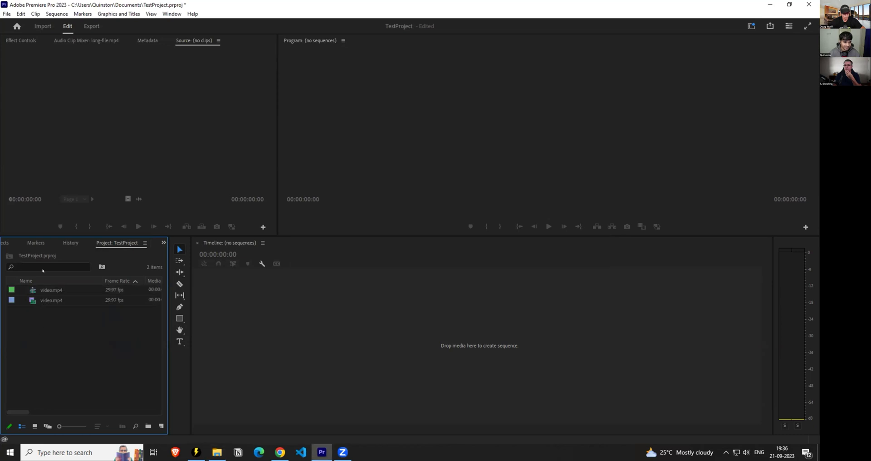
left_click(57, 293)
left_click(58, 299)
left_click(58, 323)
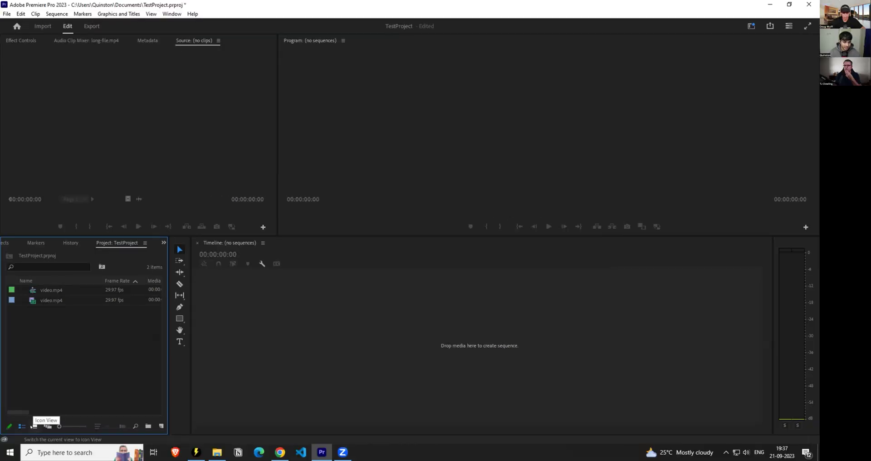
Show the project items as icons and place the 55:04 video.mp4 sequence in the empty timeline as a nested clip.
left_click(32, 426)
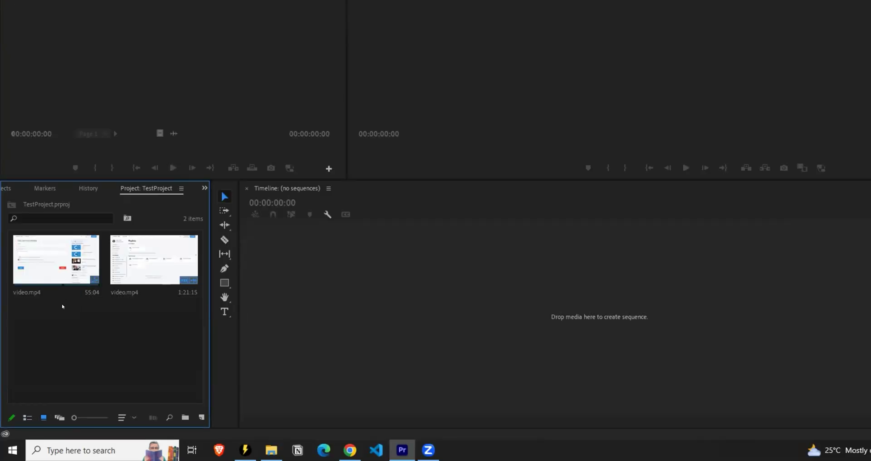
left_click_drag(62, 280, 404, 302)
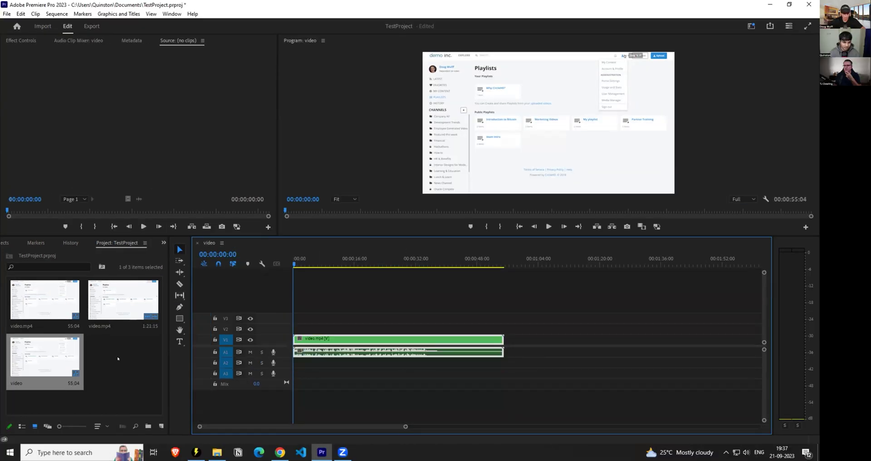
left_click(117, 358)
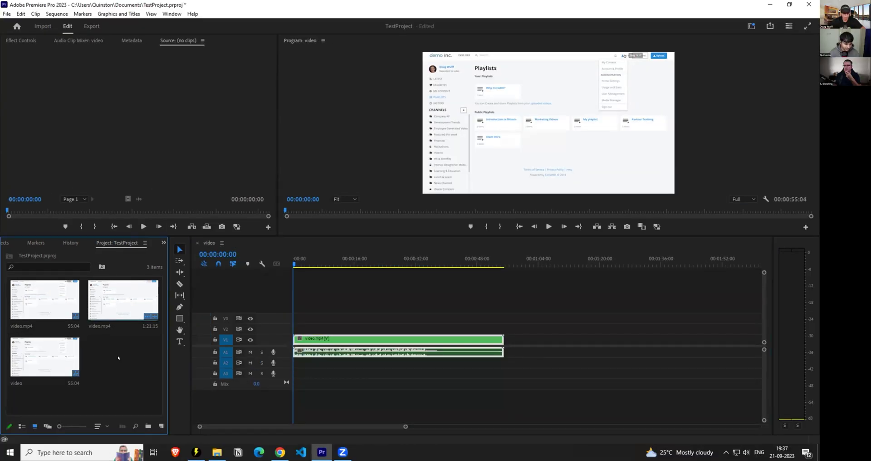
Undo the nested sequence creation and return the project items to list view.
key("ctrl+z")
key("ctrl+z")
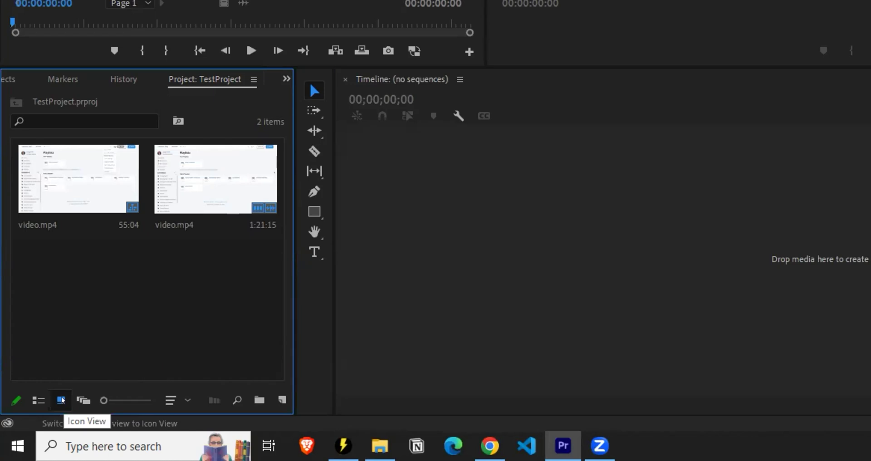
left_click(38, 399)
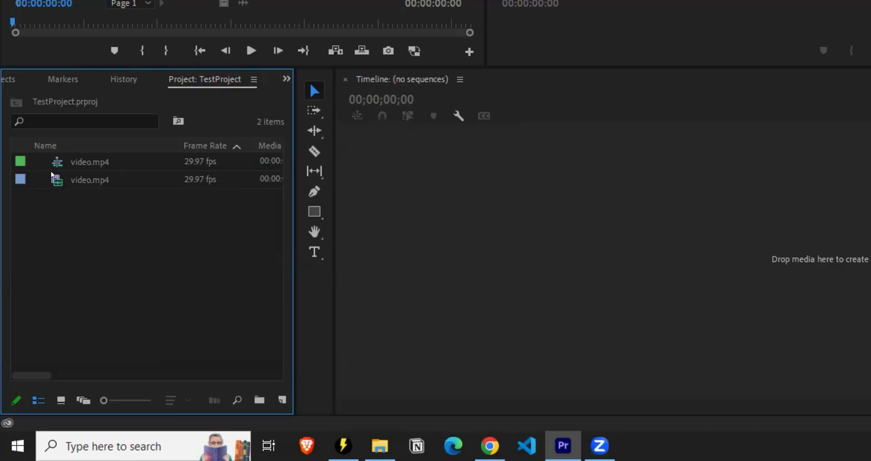
Open the imported video.mp4 sequence itself in the timeline to show its individual cuts.
mouse_move(31, 291)
mouse_move(78, 183)
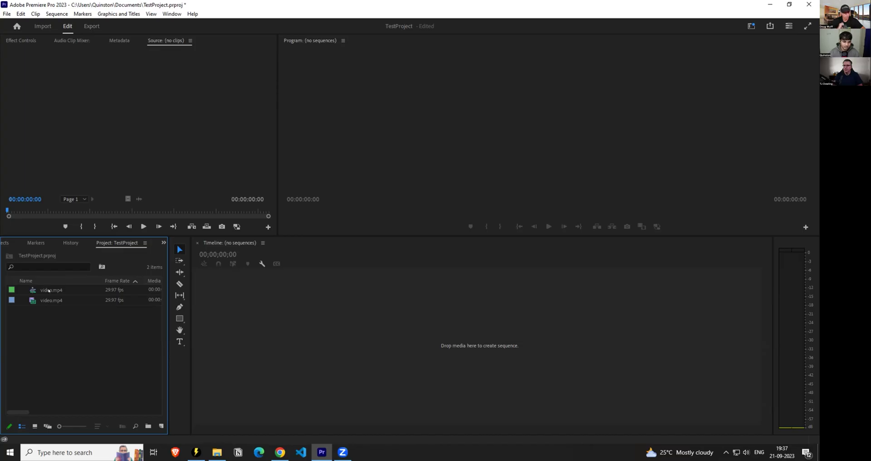
double_click(30, 289)
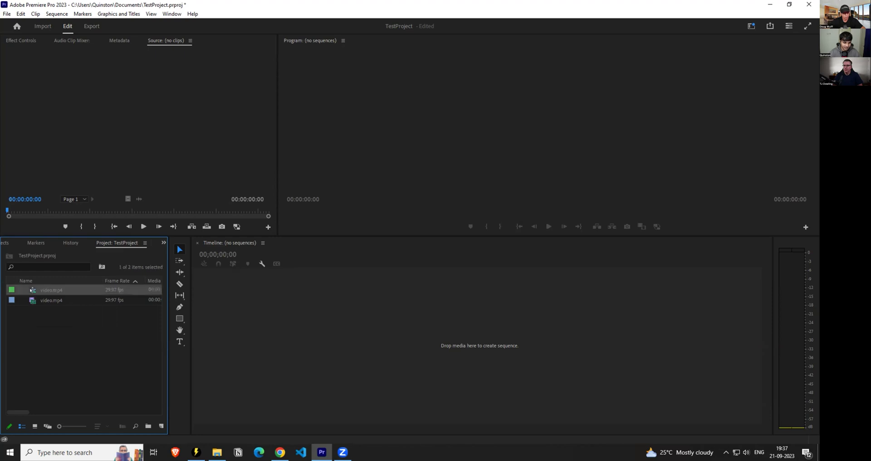
left_click_drag(611, 325, 272, 377)
left_click(375, 318)
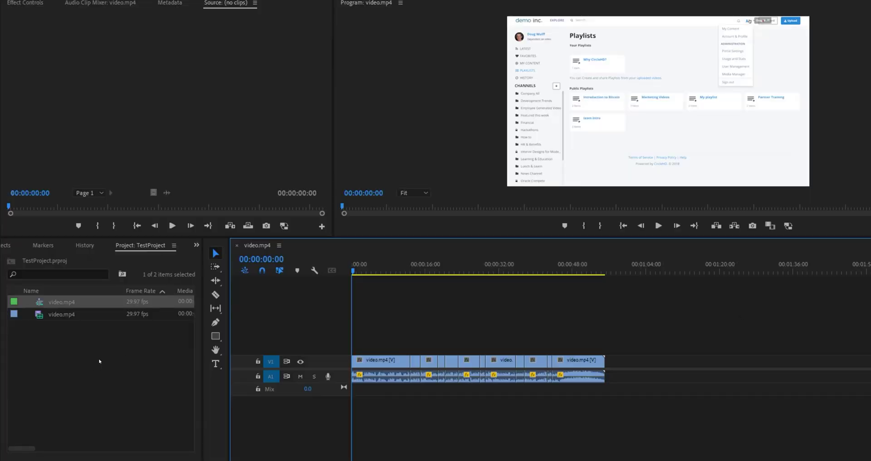
Create a sequence named New Sequence with the DSLR 1080p30 preset.
right_click(100, 361)
mouse_move(136, 210)
left_click(277, 209)
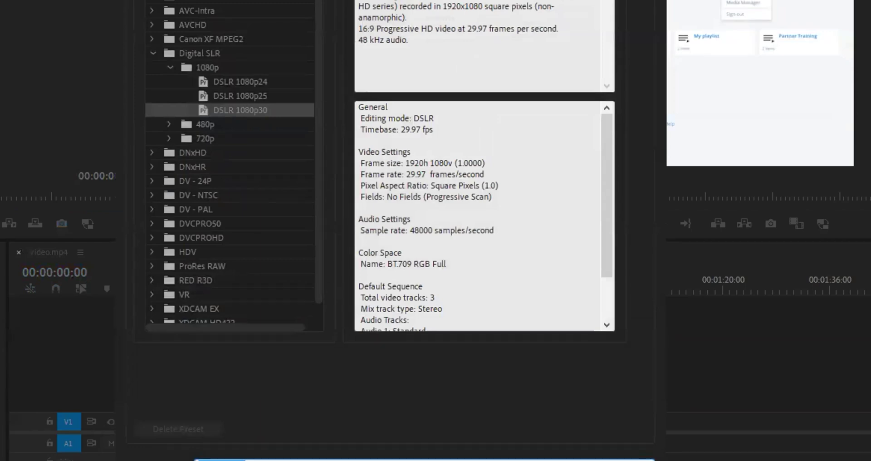
type("New Sequence")
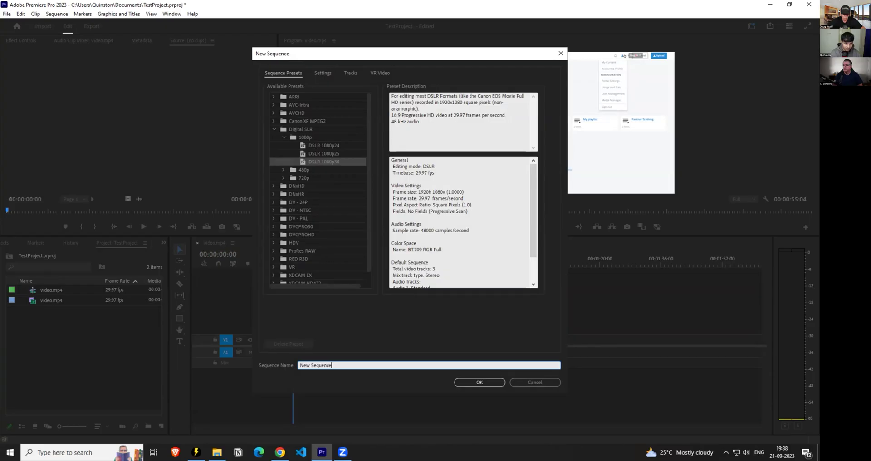
key("Return")
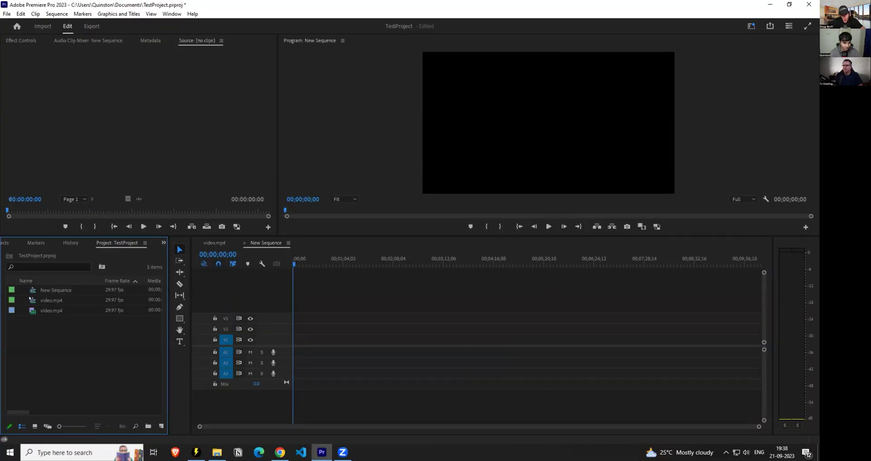
Copy all clips from the imported video.mp4 sequence and paste them into New Sequence.
double_click(29, 299)
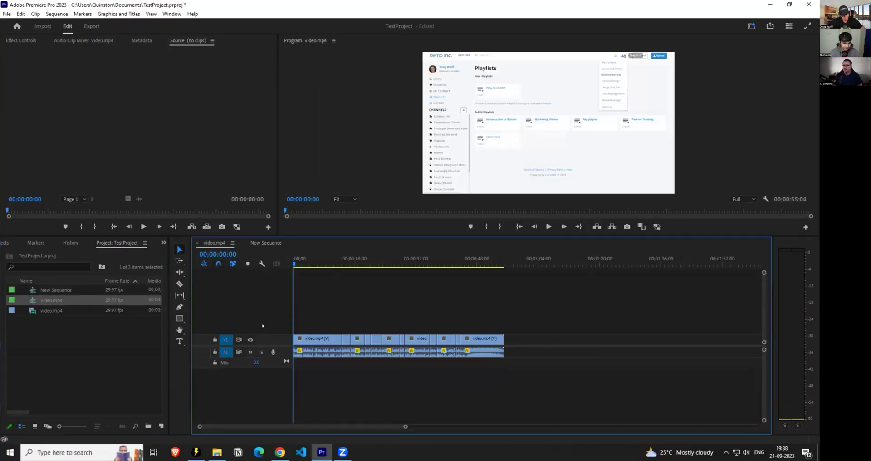
left_click_drag(531, 305, 312, 371)
key("ctrl+c")
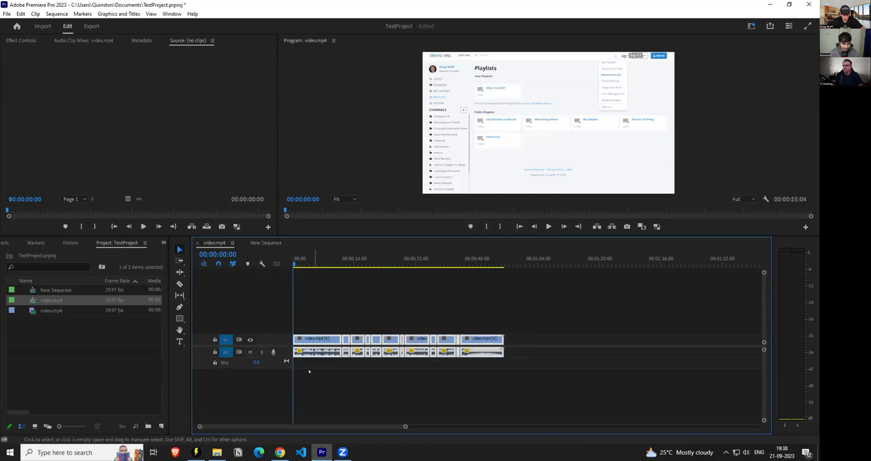
left_click(266, 242)
key("ctrl+v")
scroll(310, 357, "up", 10)
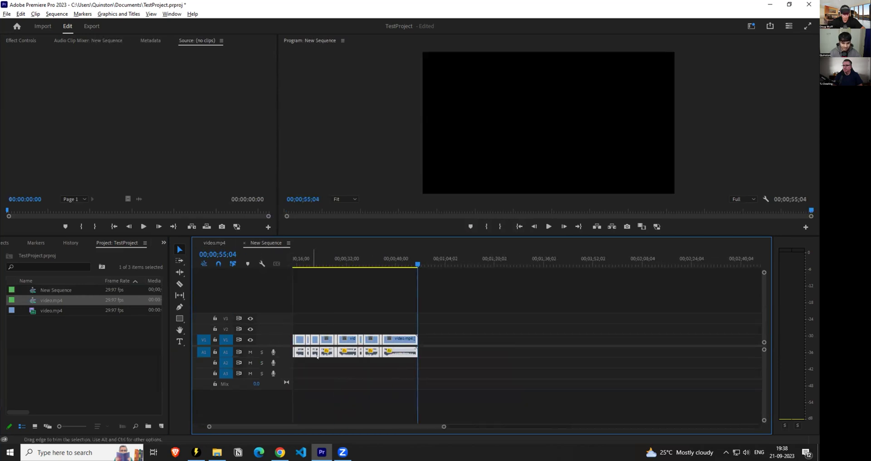
left_click(384, 297)
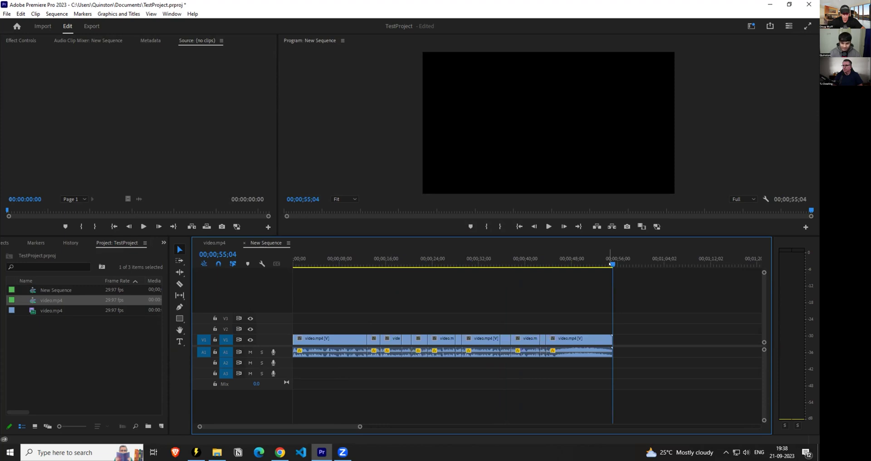
Paste a second copy of the clips at the end of the existing ones in New Sequence.
key("ctrl+v")
key("-")
key("-")
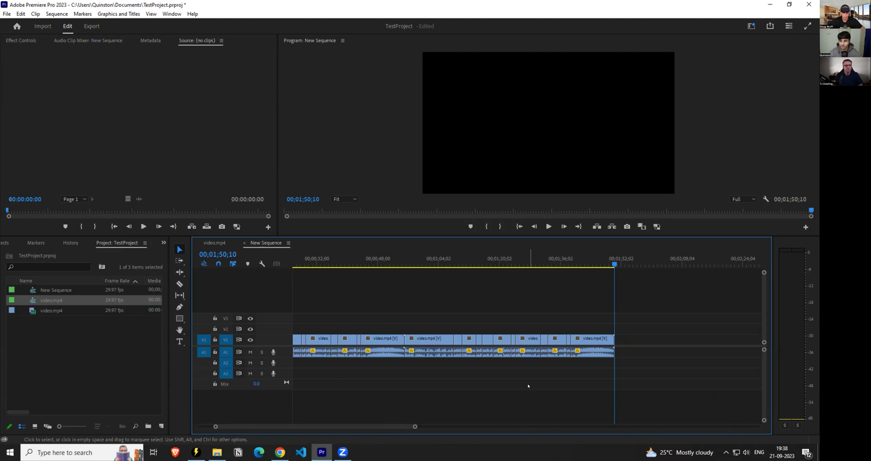
Delete all items from the TestProject project and switch to Zoom.
left_click(137, 385)
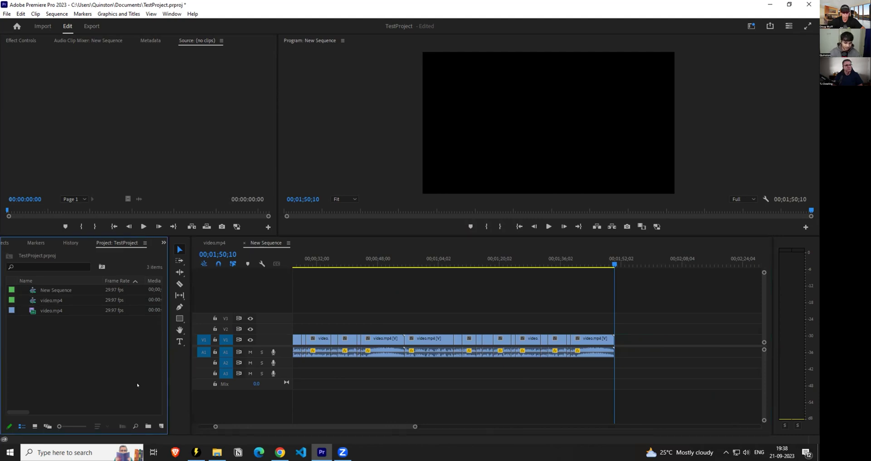
key("ctrl+a")
key("Delete")
left_click(146, 366)
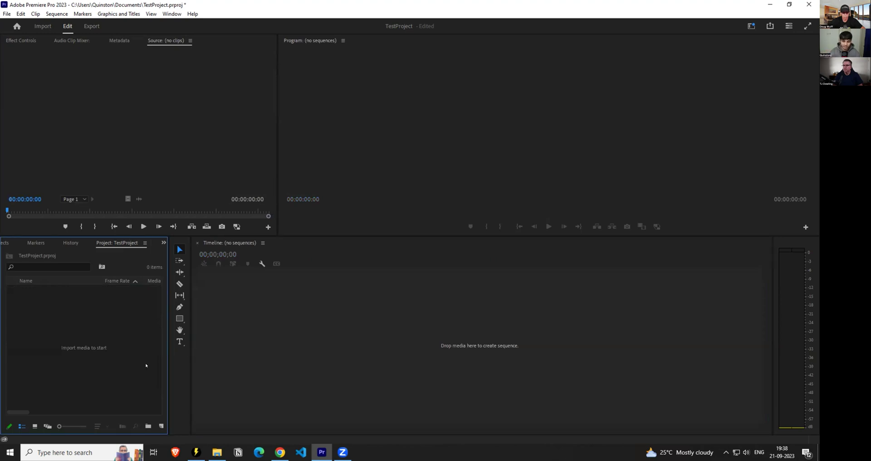
left_click(343, 453)
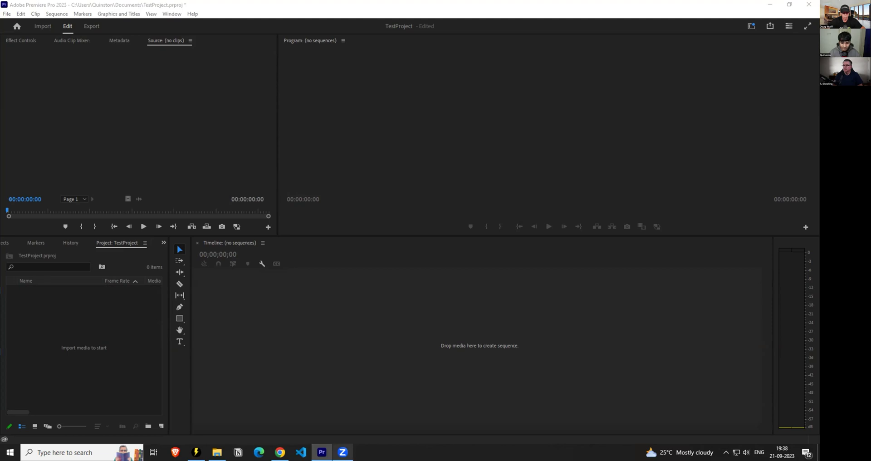
Switch to TimeBolt and export the silence-cut video as an XML Sequence.
left_click(196, 452)
left_click(616, 244)
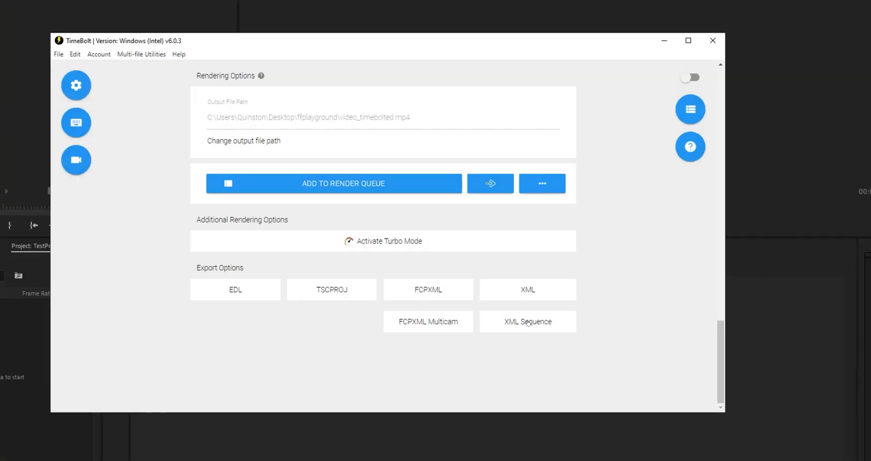
left_click(528, 322)
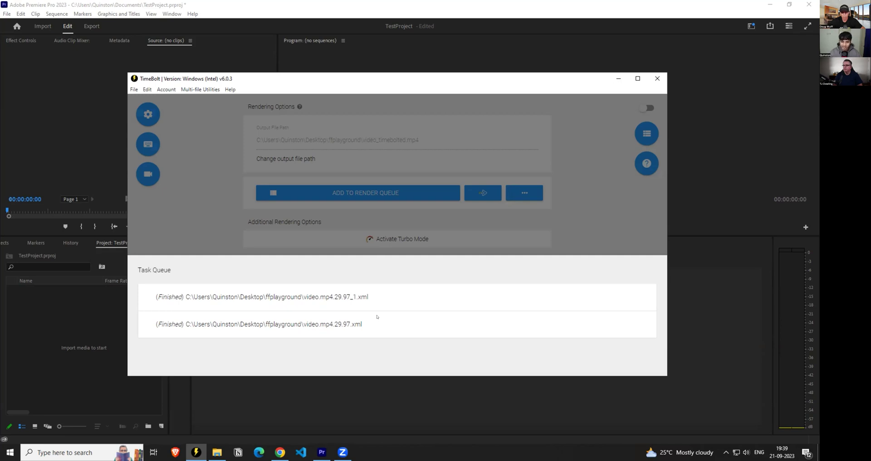
Locate the exported video.mp4.29.97_1.xml in the ffplayground folder and import it into the TestProject project in Premiere Pro.
left_click(283, 297)
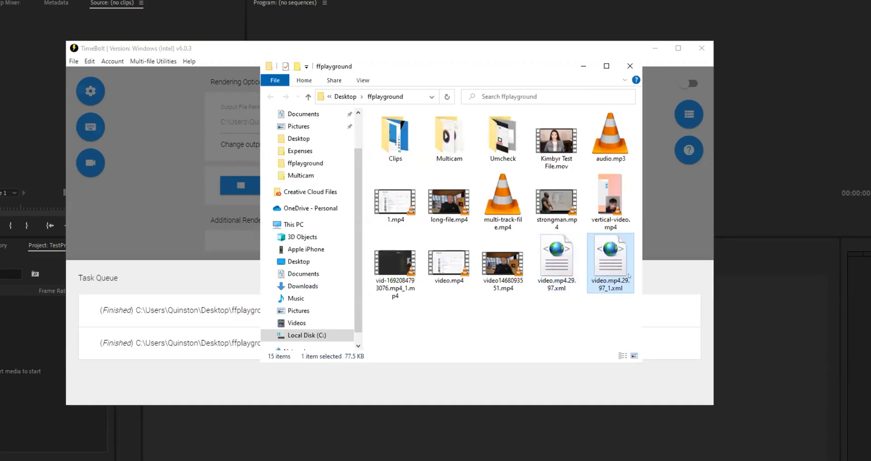
left_click(655, 48)
left_click_drag(610, 259, 70, 368)
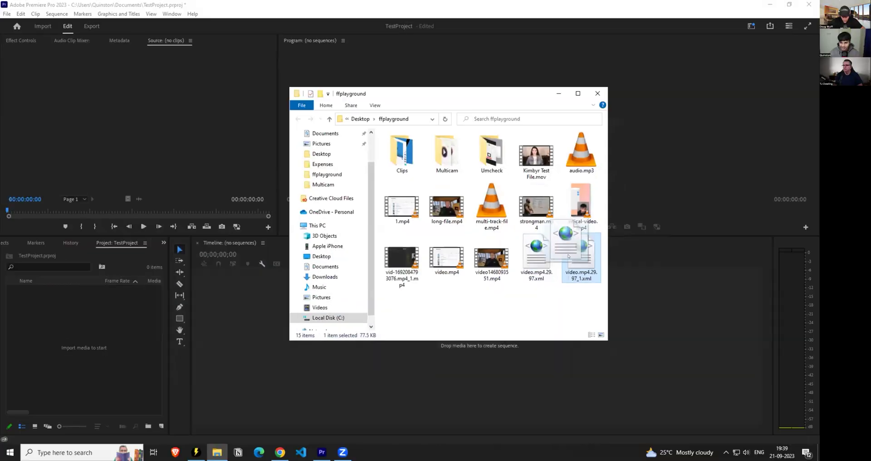
left_click_drag(130, 344, 64, 337)
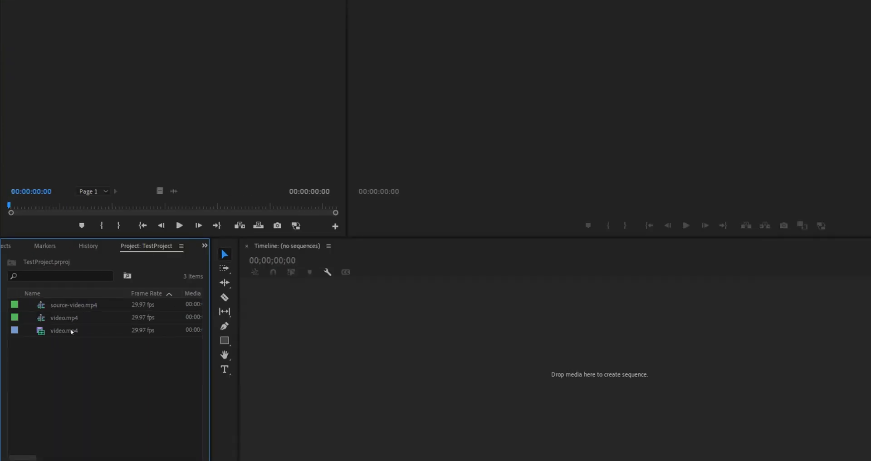
Open the imported video.mp4 sequence in the timeline.
left_click(71, 332)
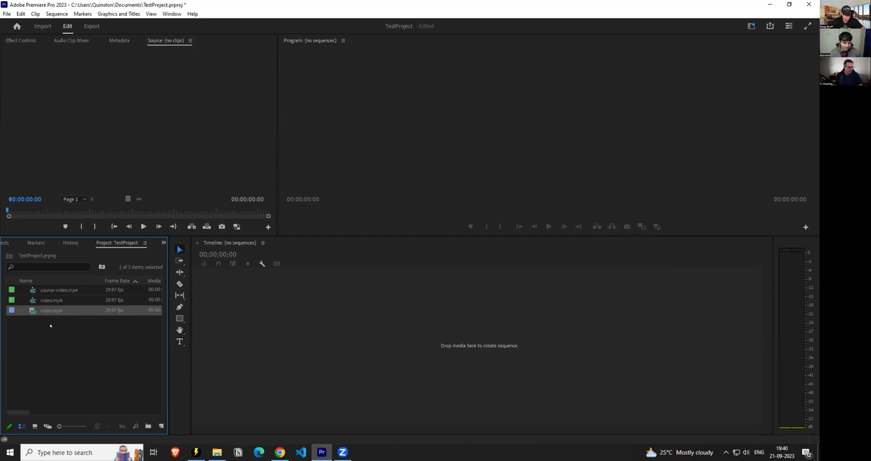
left_click(50, 325)
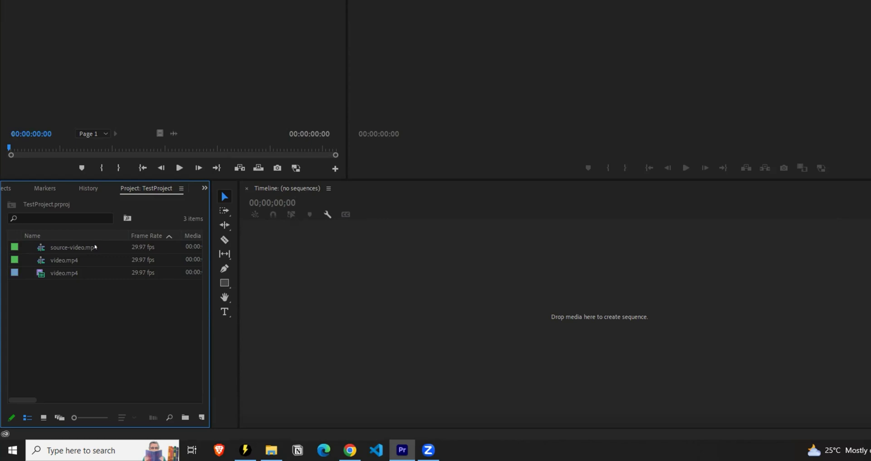
left_click(95, 246)
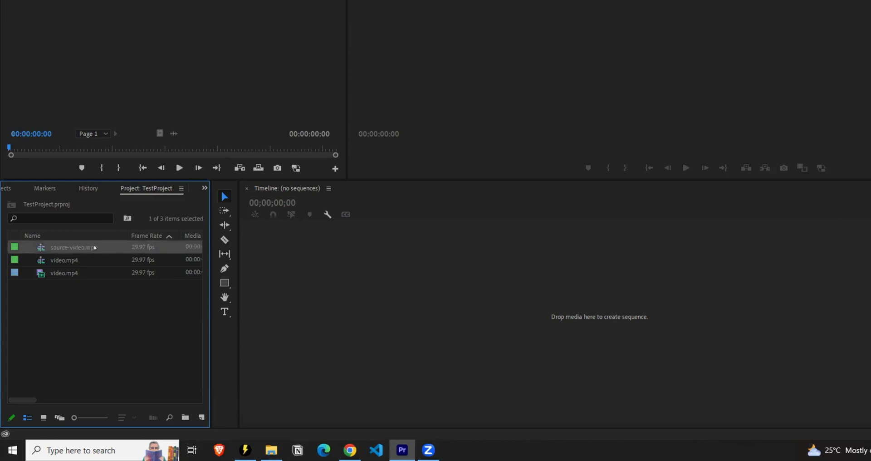
left_click(45, 261)
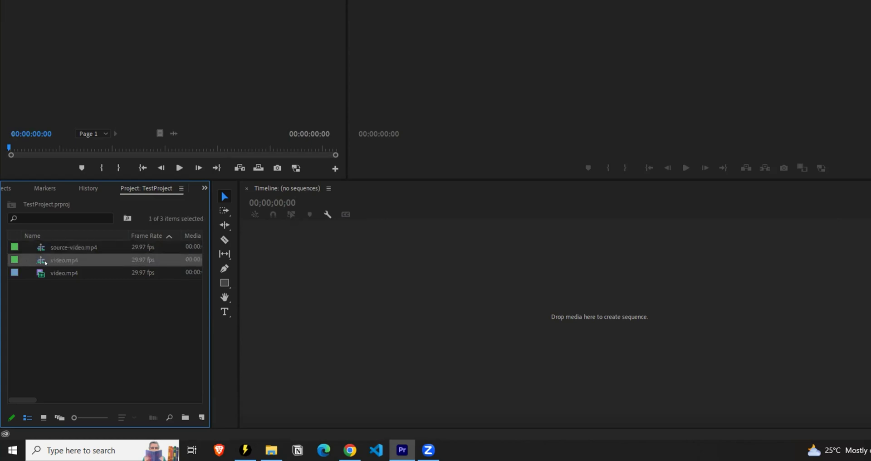
left_click_drag(37, 262, 408, 318)
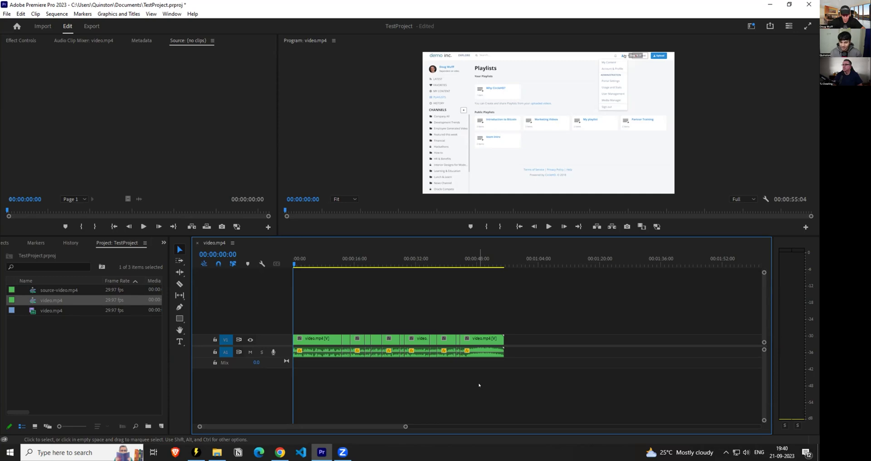
Open the nested source-video.mp4 sequence from the first clip in video.mp4 and move its playhead to 00:00:21:02.
left_click(316, 339)
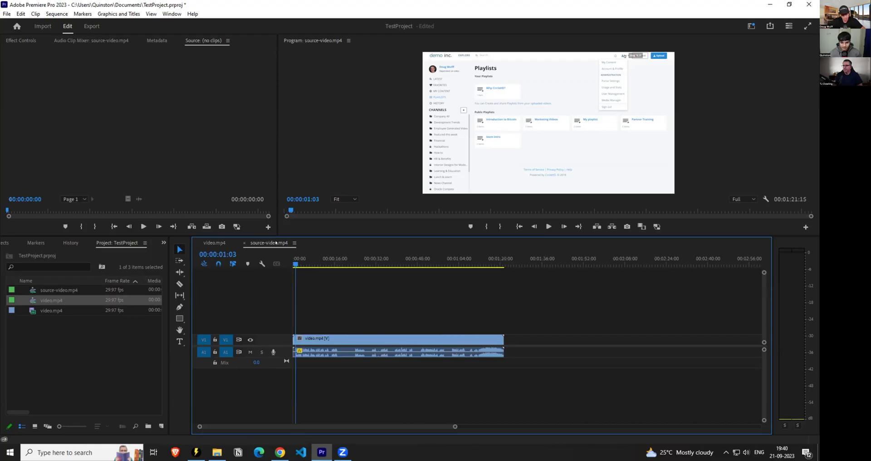
left_click_drag(385, 263, 347, 273)
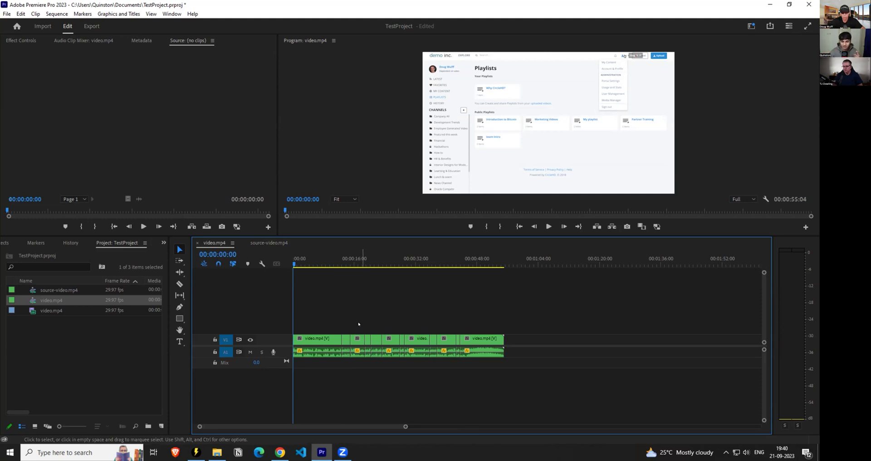
left_click(269, 243)
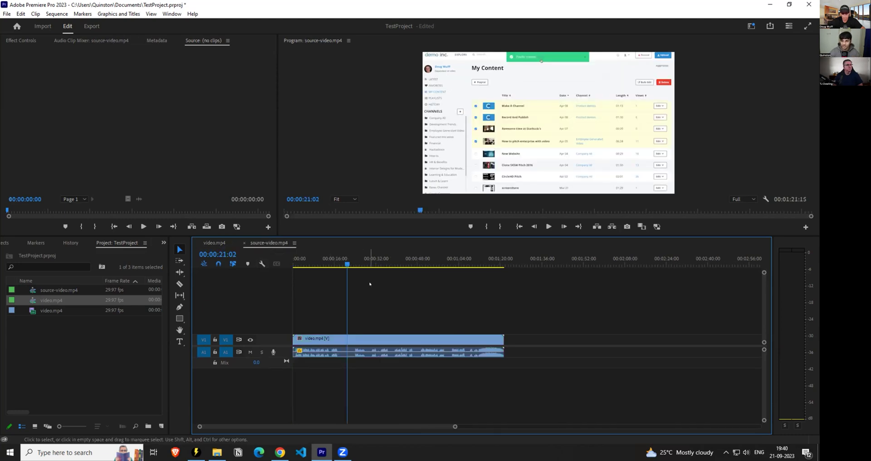
Import audio.mp3 from the ffplayground folder into the TestProject project.
key("alt+Tab")
left_click_drag(581, 153, 104, 364)
left_click(104, 364)
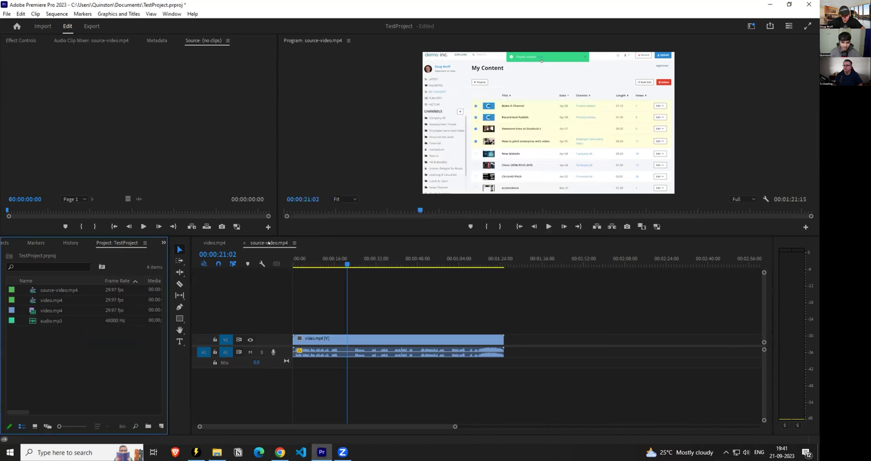
Place audio.mp3 on track A2 at the start of source-video.mp4 and mute track A1.
left_click(51, 320)
left_click_drag(51, 321, 300, 361)
left_click(250, 352)
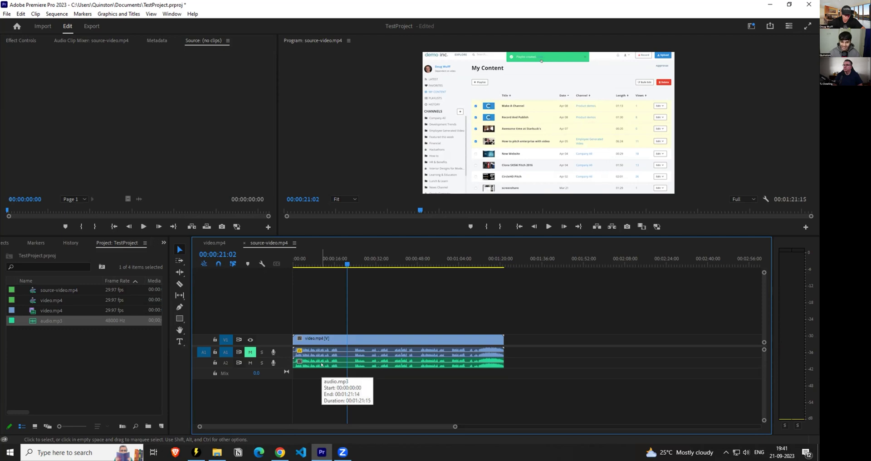
Check the video.mp4 sequence, reopen source-video.mp4 from its first clip, and move the playhead to 00:00:22:17.
left_click(215, 243)
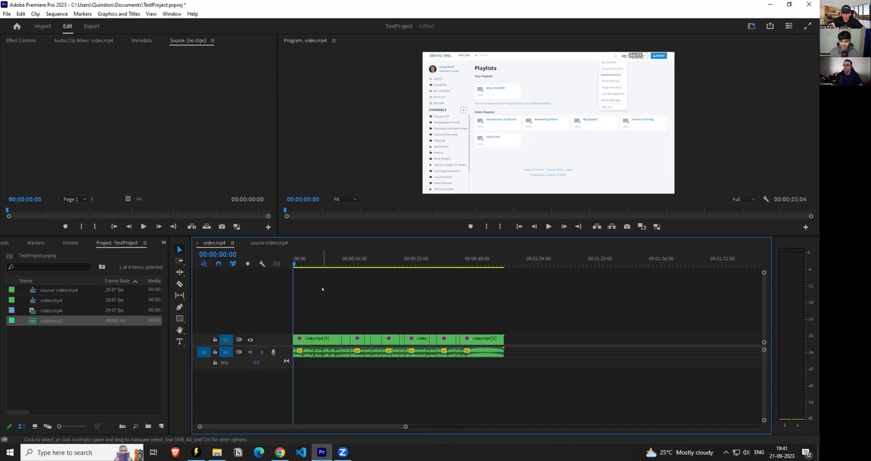
double_click(322, 340)
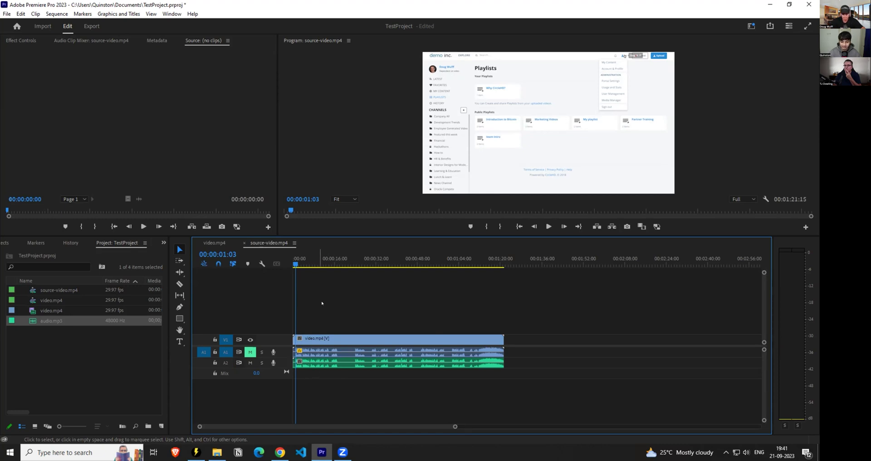
left_click(351, 261)
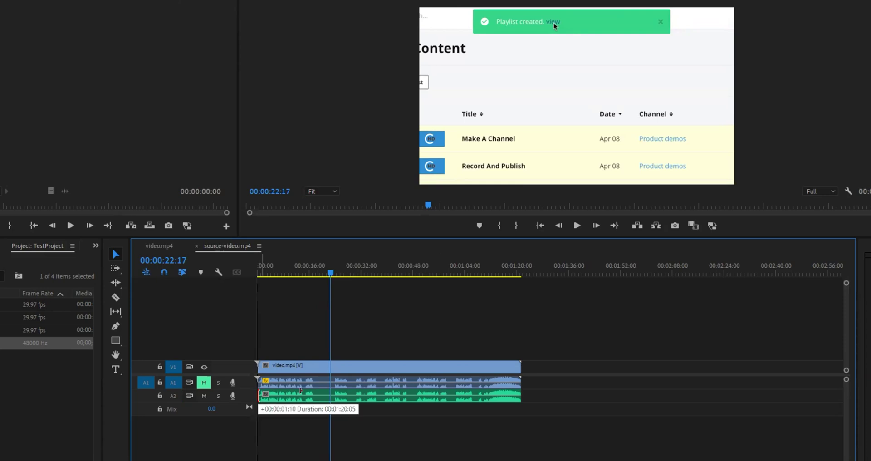
Trim the start of audio.mp3 on track A2 to just before the playhead and check the audio in the video.mp4 sequence.
left_click_drag(294, 363, 344, 363)
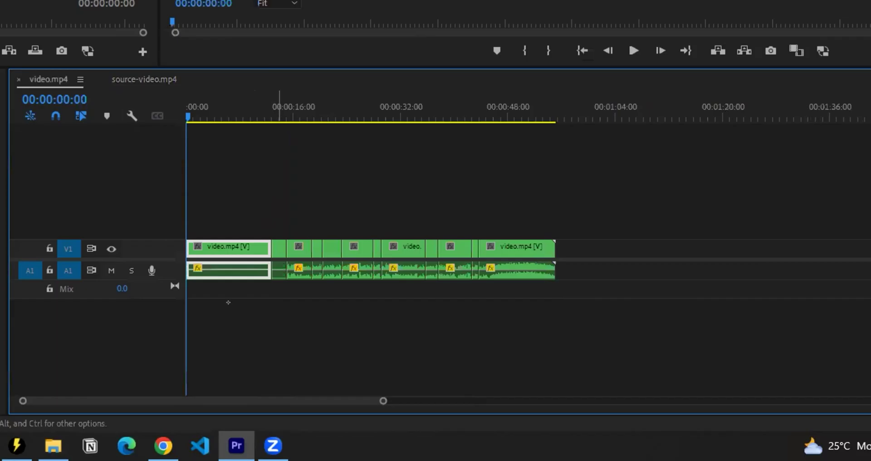
left_click_drag(277, 206, 229, 302)
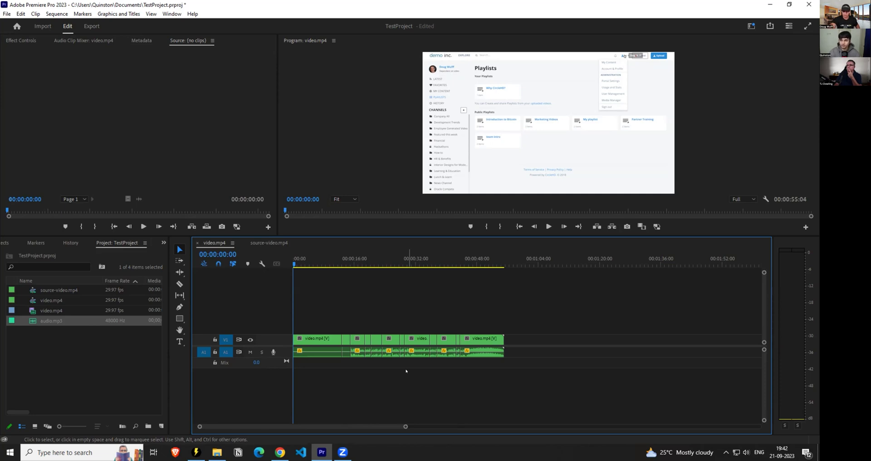
left_click(269, 243)
left_click_drag(434, 309, 372, 420)
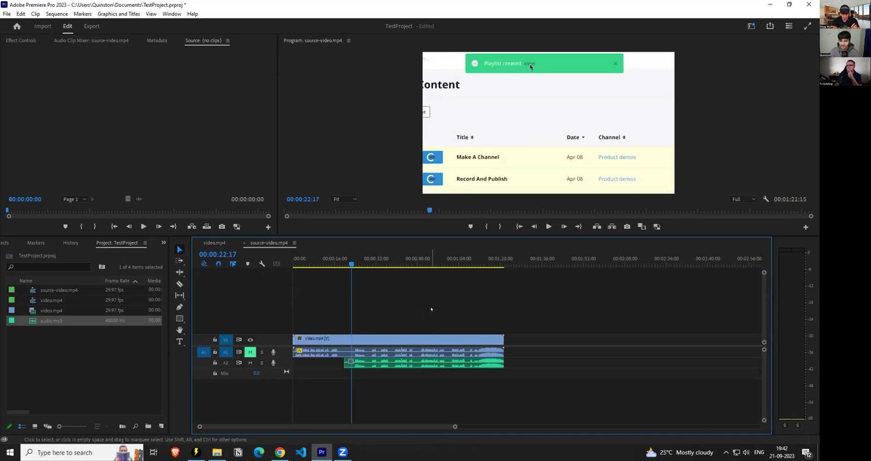
left_click_drag(416, 305, 398, 387)
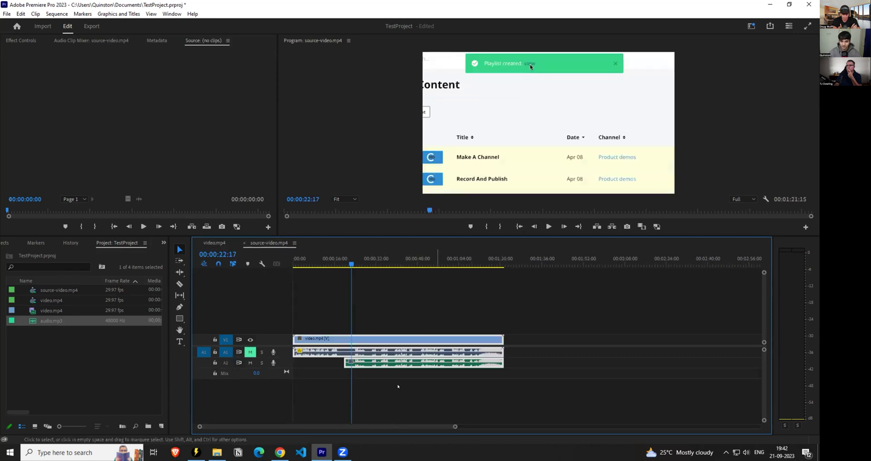
left_click(220, 243)
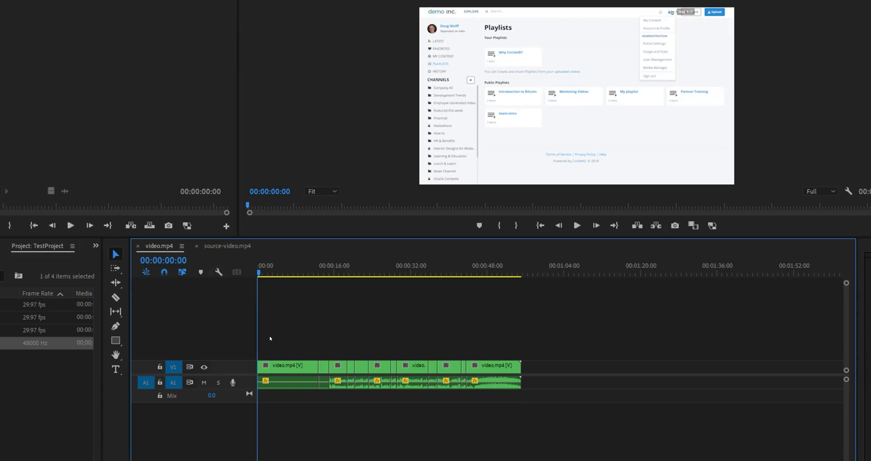
Set the Scale of the video.mp4 clip in the source-video.mp4 sequence to 150.
left_click(269, 243)
left_click(336, 326)
left_click(337, 338)
left_click(28, 51)
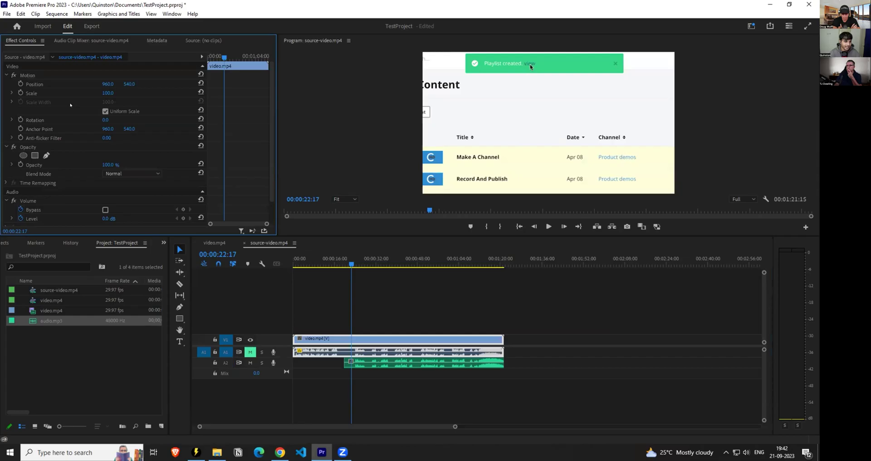
left_click(108, 93)
type("150")
key("Return")
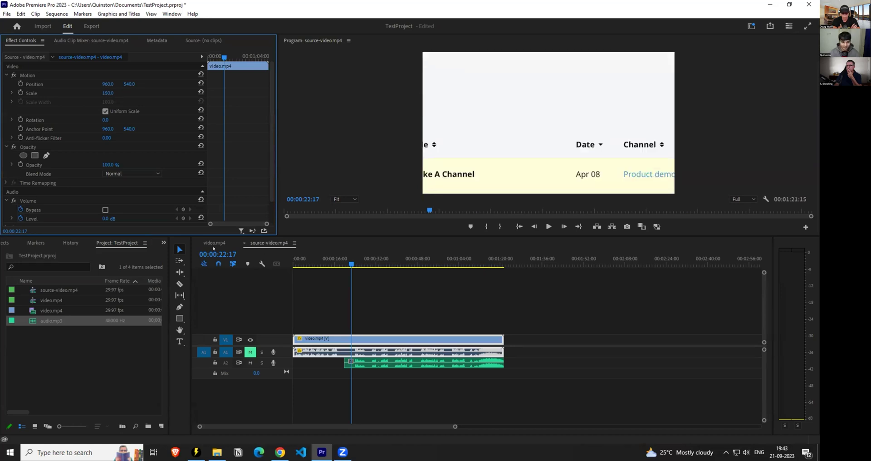
Compare the edited layers in source-video.mp4 with the cut clips in the video.mp4 sequence.
left_click(214, 244)
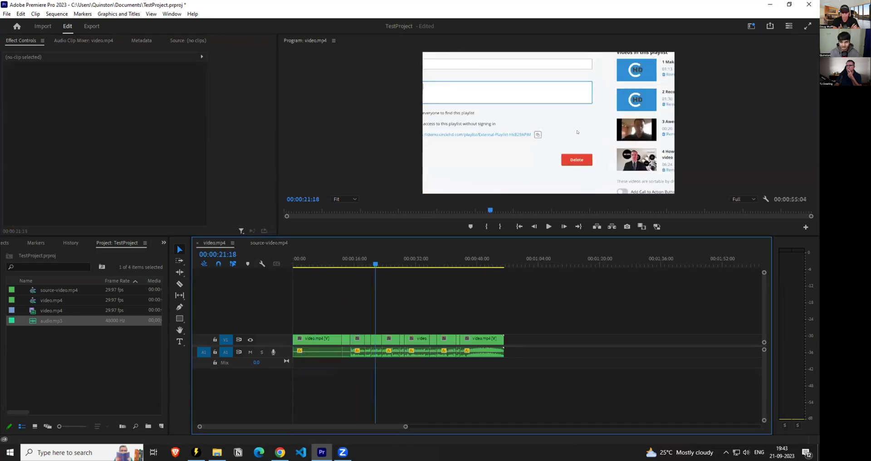
left_click(269, 243)
left_click_drag(459, 320, 418, 360)
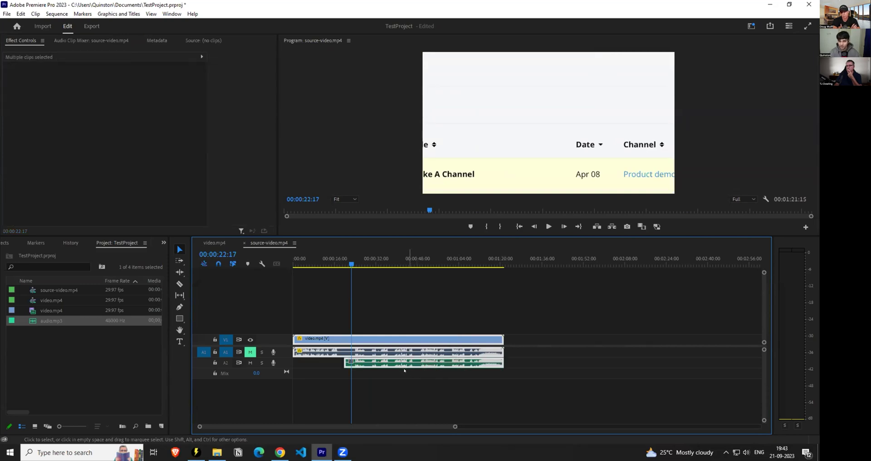
key("shift+3")
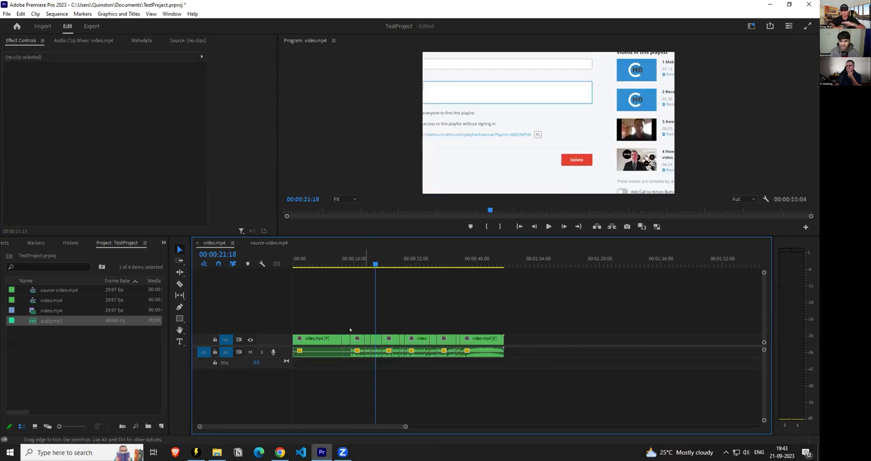
key("ctrl+shift+period")
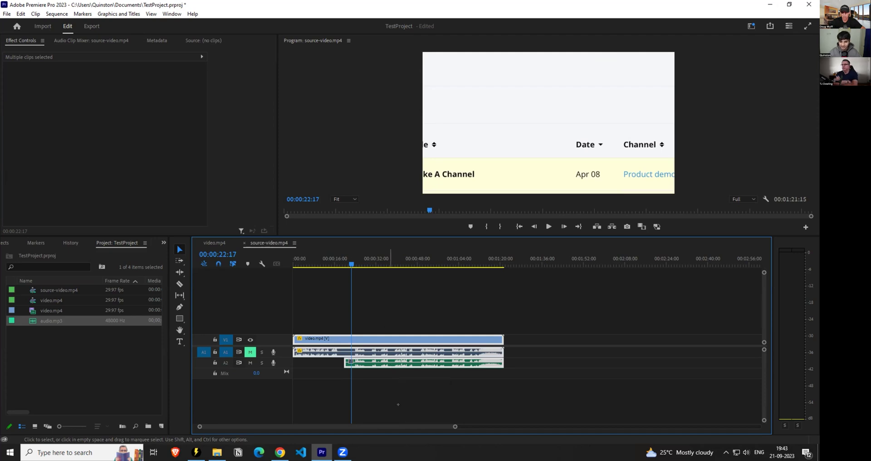
key("ctrl+shift+comma")
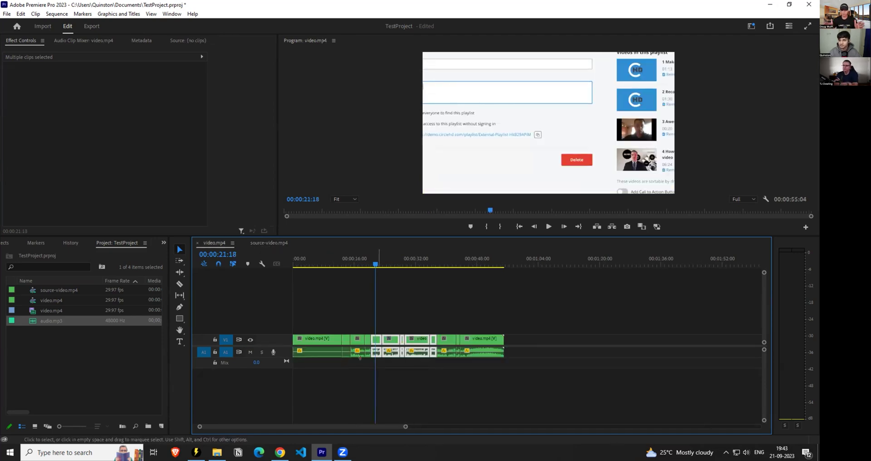
left_click(345, 303)
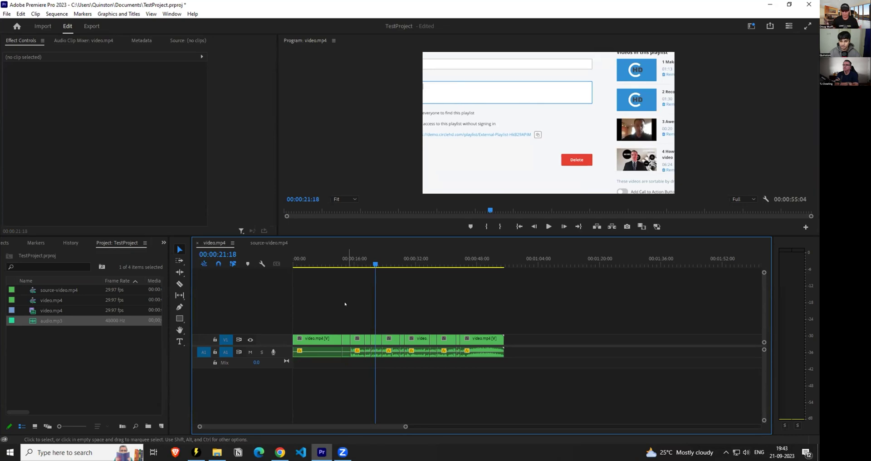
left_click(271, 243)
left_click(350, 336)
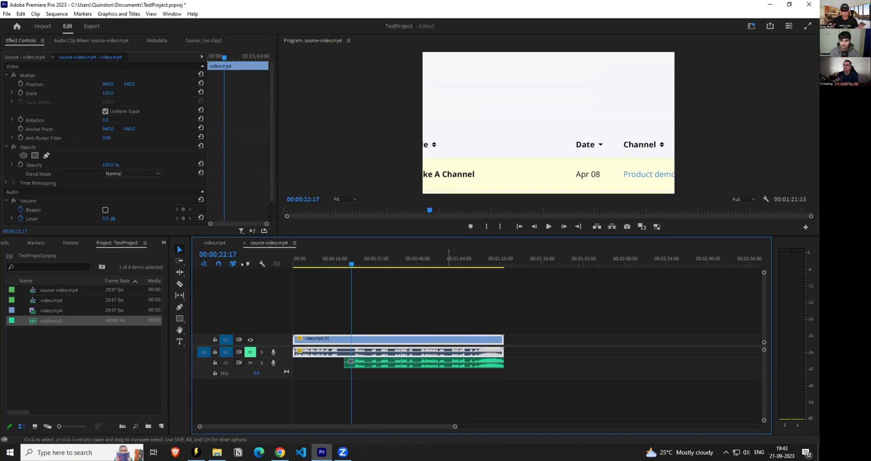
left_click(214, 243)
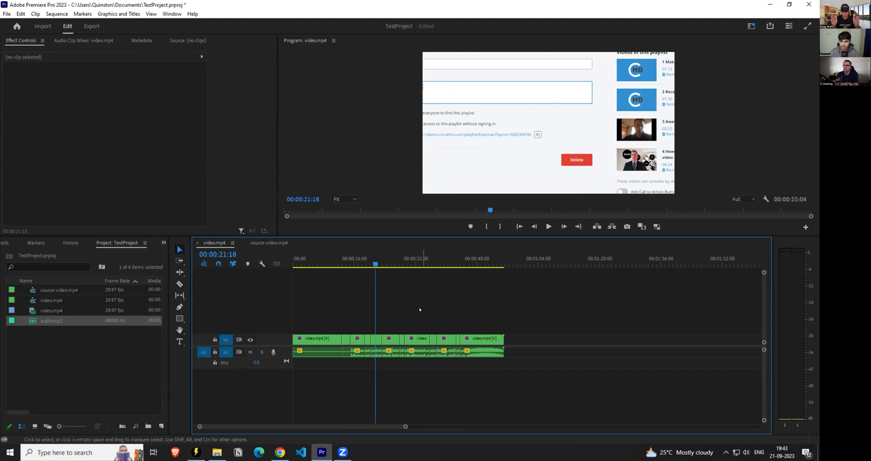
left_click(268, 243)
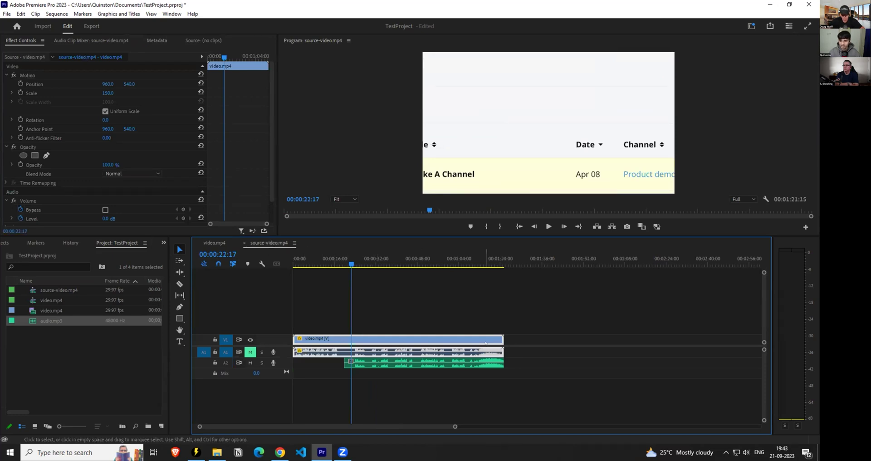
left_click(219, 247)
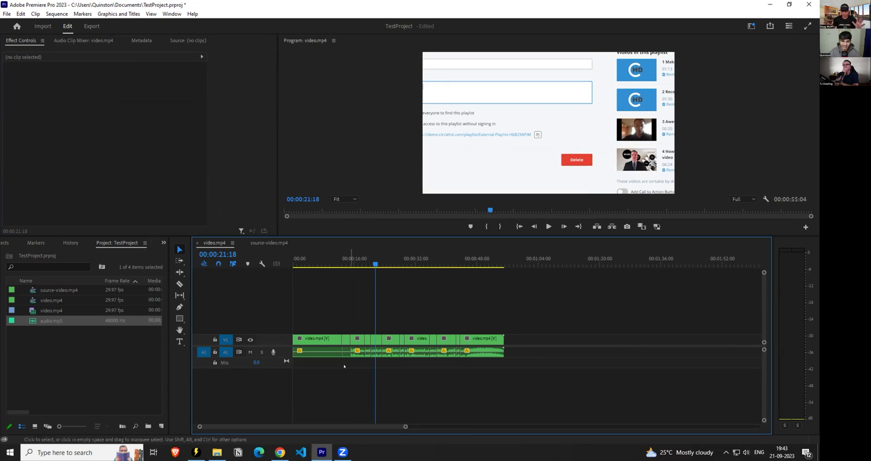
double_click(344, 338)
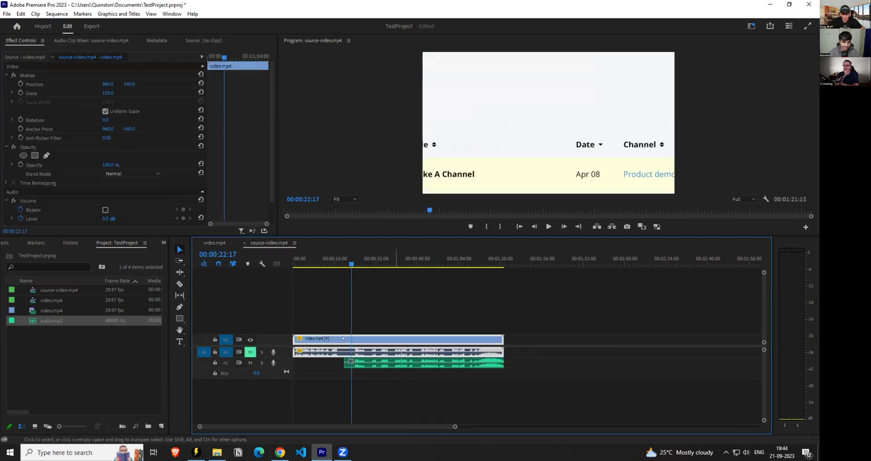
Place another copy of the video.mp4 media on track V2 at the start of source-video.mp4 and check the video.mp4 sequence.
left_click_drag(51, 311, 284, 339)
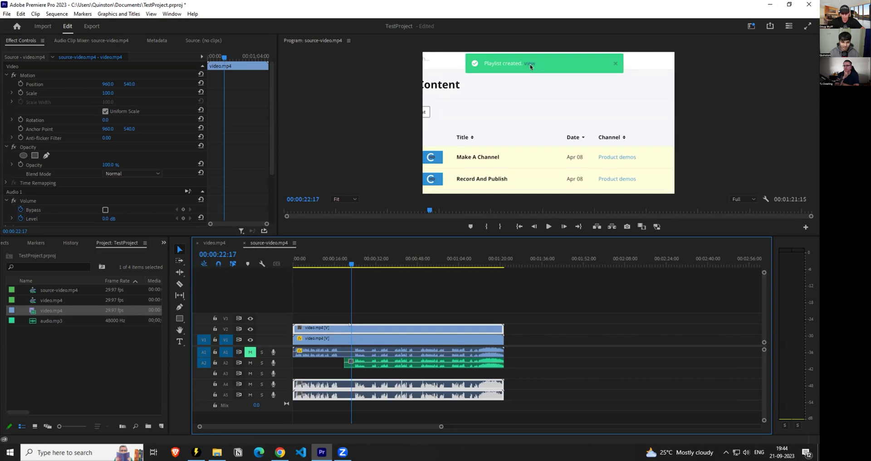
left_click(227, 244)
key("shift+3")
Undo placing the extra video.mp4 copy and its audio in the source-video.mp4 sequence.
key("ctrl+z")
key("ctrl+z")
key("ctrl+z")
key("ctrl+z")
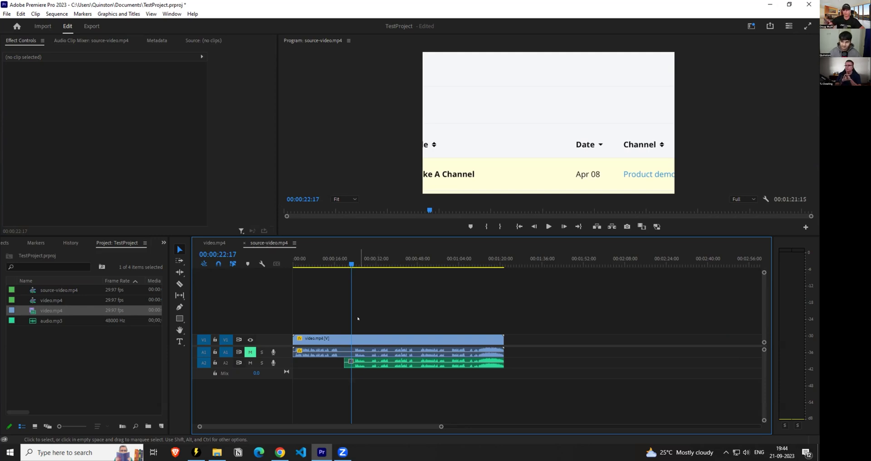
Shift the audio.mp3 clip to the start of track A2, and delete every item from the project.
left_click_drag(356, 363, 304, 365)
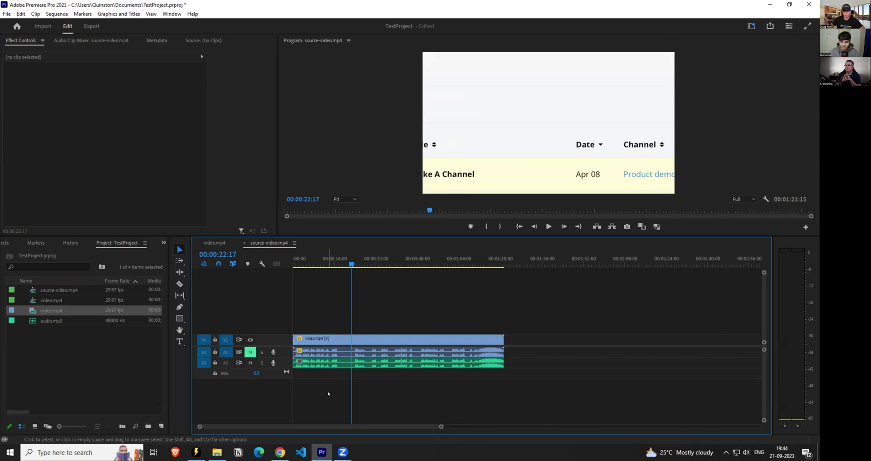
left_click(151, 373)
key("ctrl+a")
key("Delete")
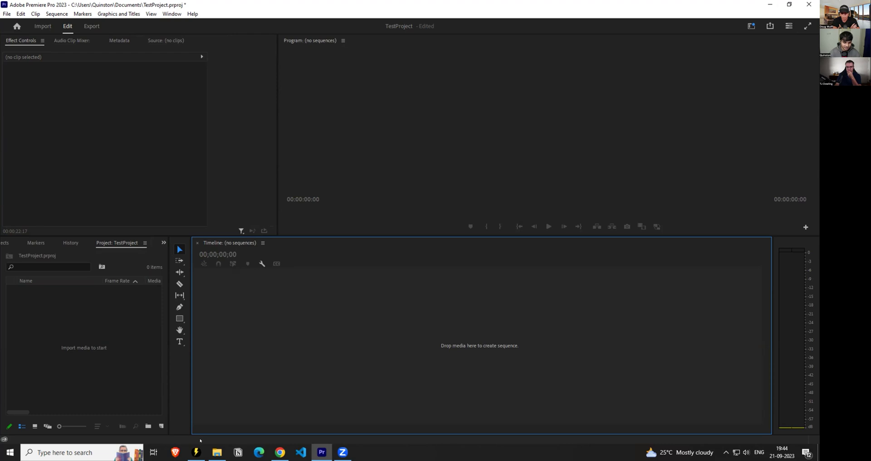
Switch to TimeBolt and save the timeline cuts of video.mp4 as a JSON file.
left_click(196, 452)
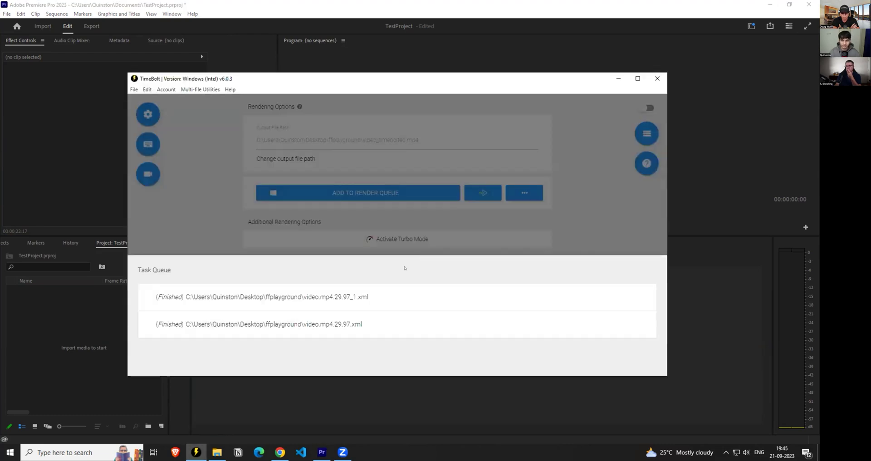
left_click(570, 200)
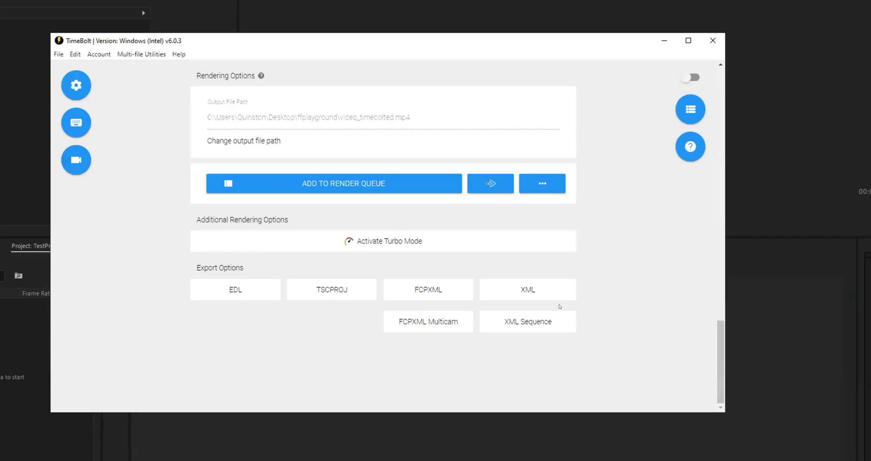
scroll(602, 256, "up", 5)
scroll(601, 261, "down", 5)
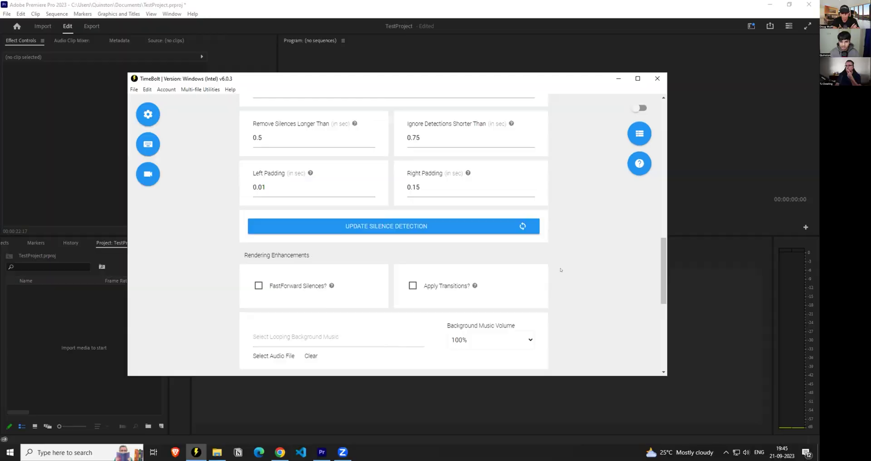
scroll(561, 269, "up", 5)
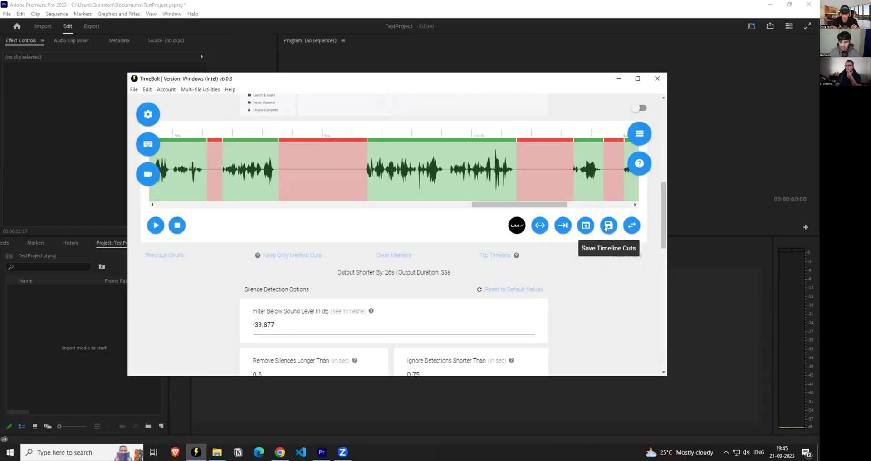
left_click(609, 225)
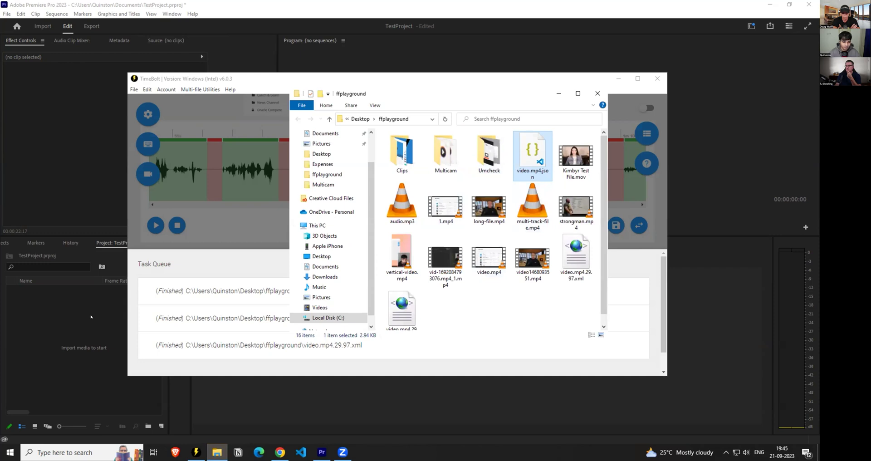
left_click(91, 316)
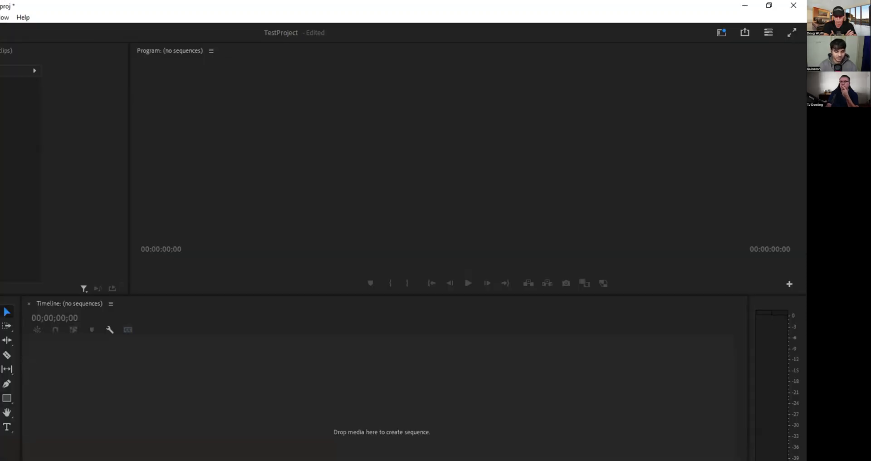
Examine the download, installation and usage instructions for the Adobe Premiere Pro Extension in TimeBolt's online documentation.
key("alt+Tab")
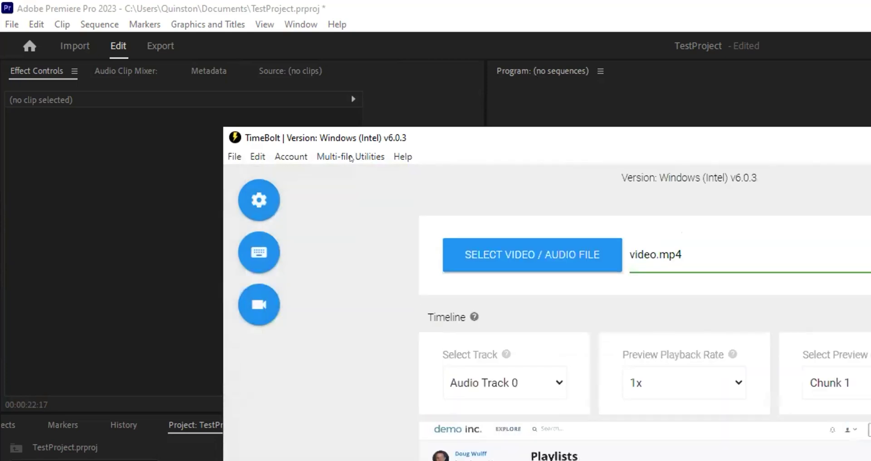
left_click(350, 158)
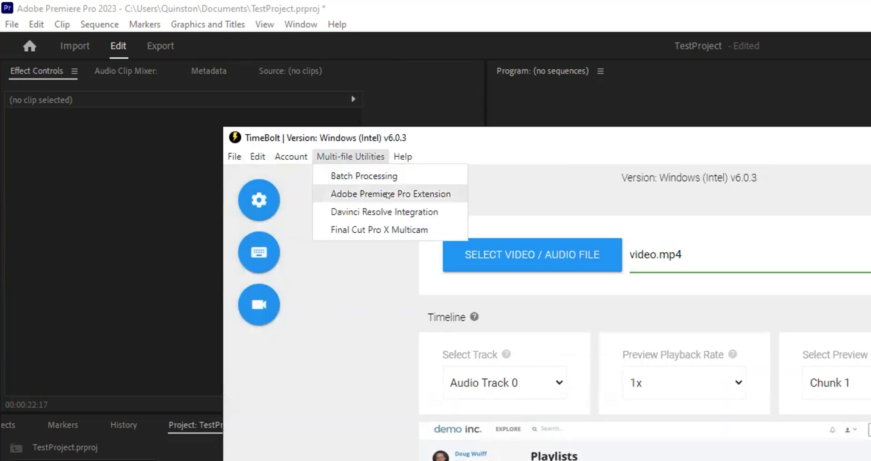
left_click(388, 195)
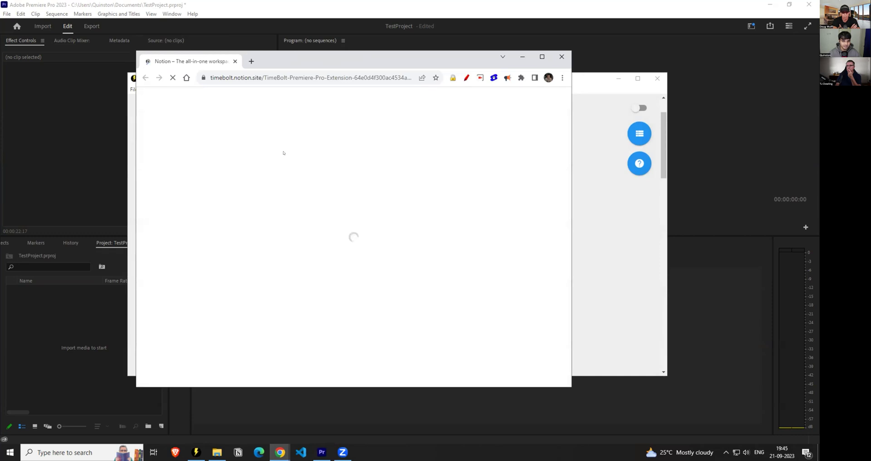
scroll(365, 216, "down", 5)
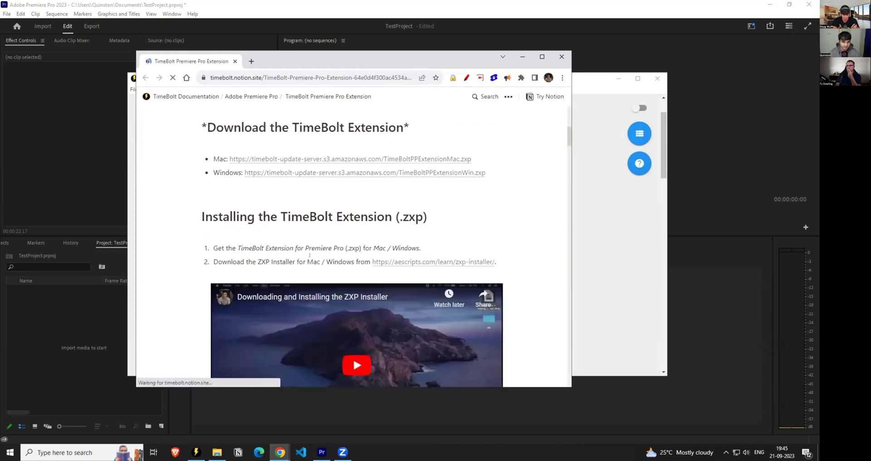
scroll(309, 255, "down", 15)
scroll(344, 251, "up", 3)
scroll(340, 254, "down", 8)
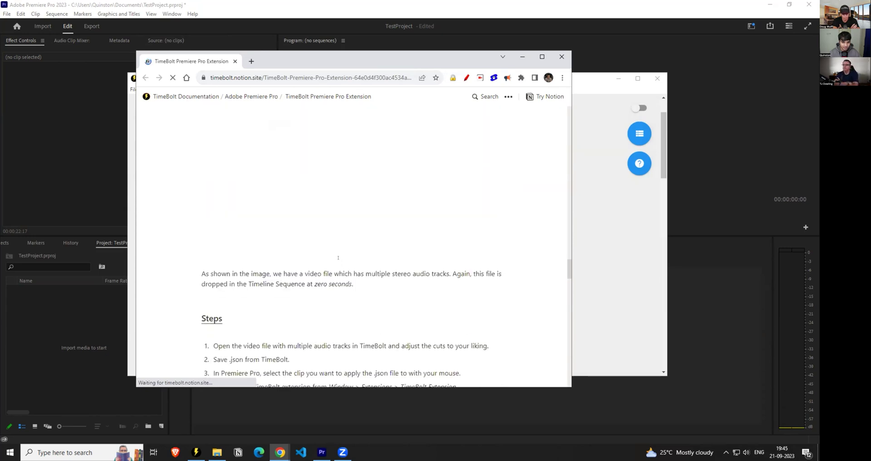
scroll(338, 257, "down", 6)
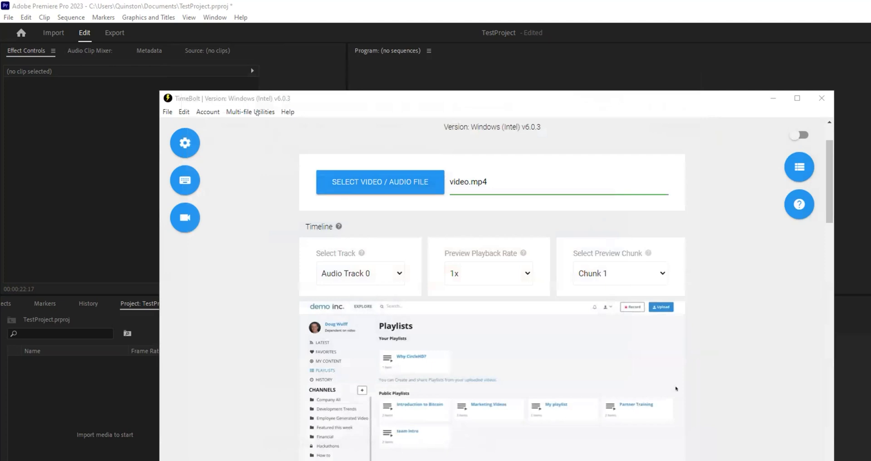
left_click(257, 113)
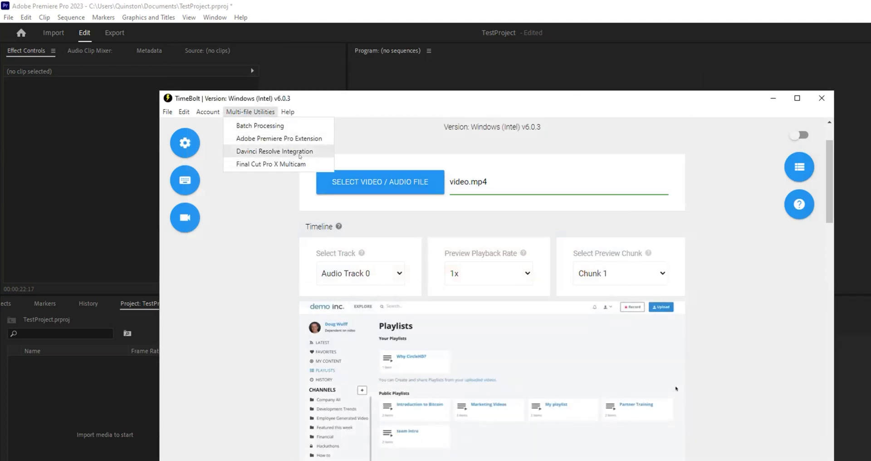
left_click(278, 177)
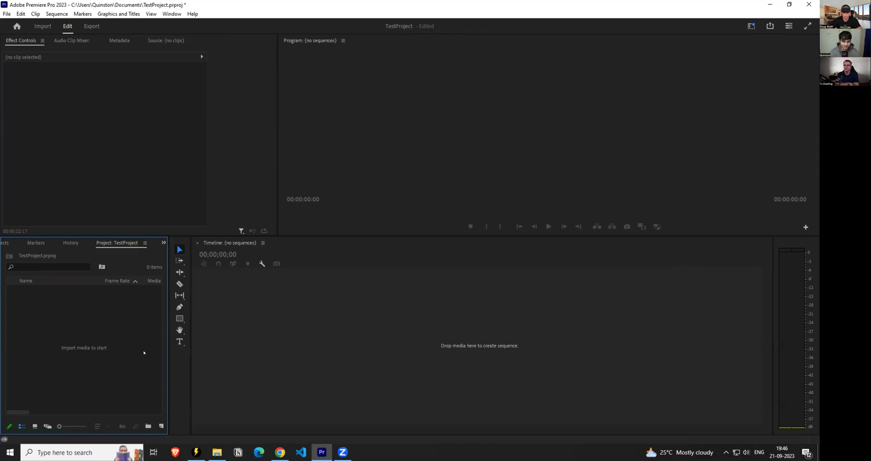
Import video.mp4 from the ffplayground folder into the Premiere Pro project and create a new sequence from it.
left_click(216, 453)
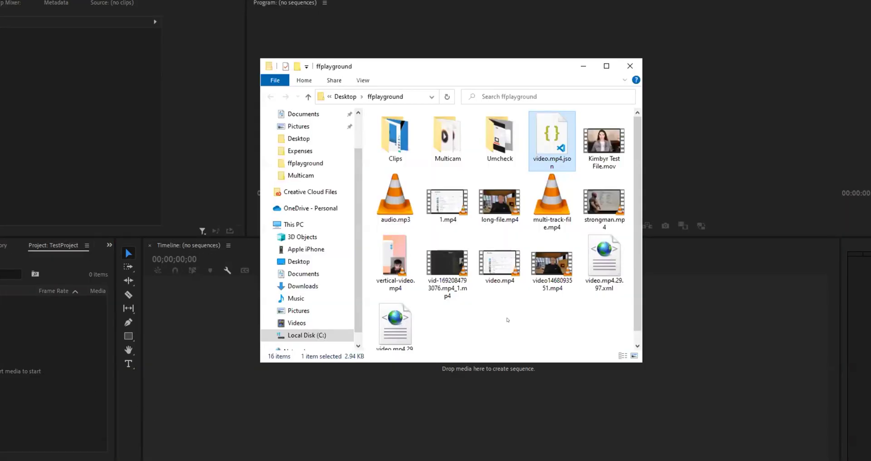
left_click_drag(496, 275, 12, 369)
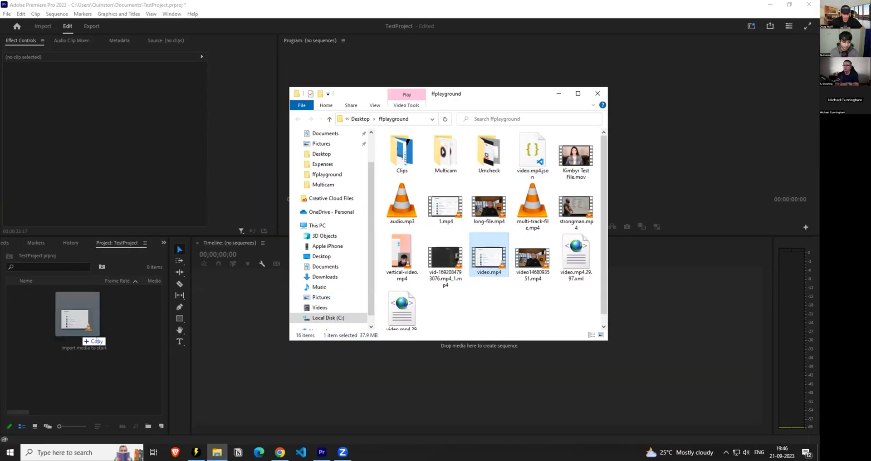
left_click_drag(97, 341, 97, 342)
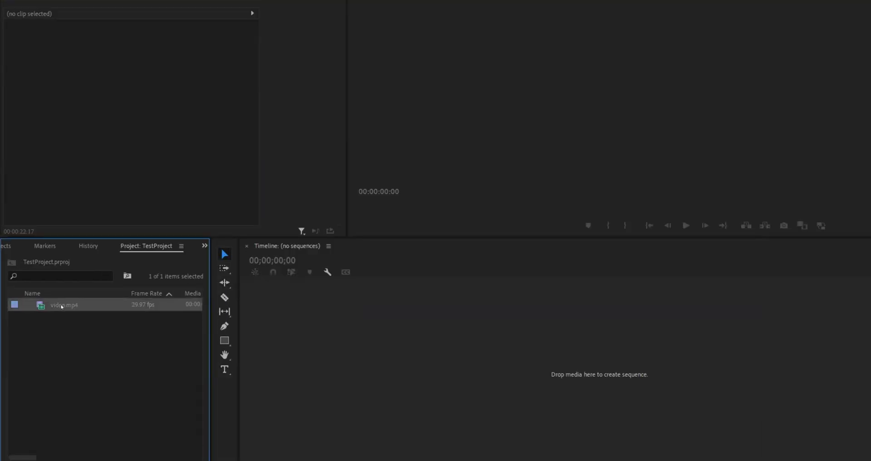
left_click_drag(391, 358, 391, 359)
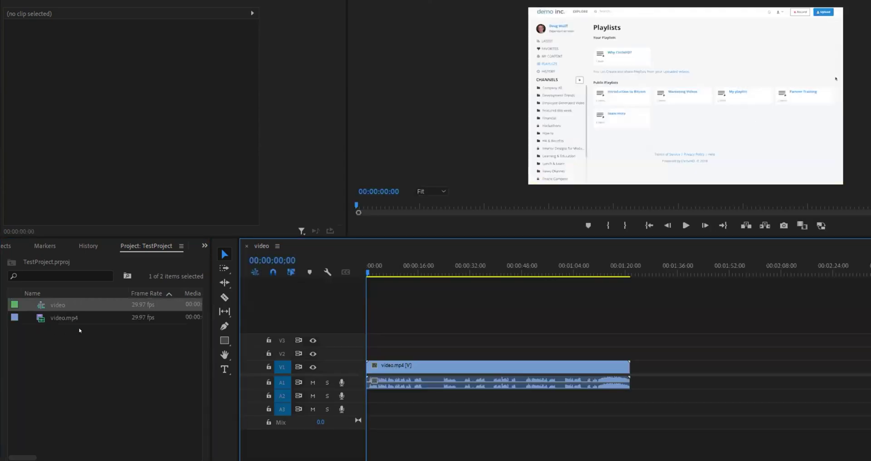
left_click_drag(413, 413, 463, 415)
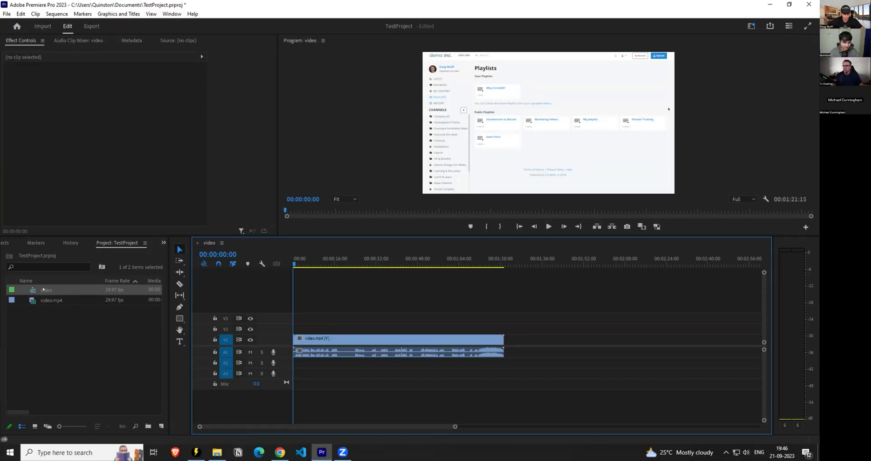
left_click(64, 318)
left_click_drag(502, 317, 459, 413)
Open the TimeBolt Extension and place its window clear of the timeline.
left_click(172, 14)
mouse_move(255, 45)
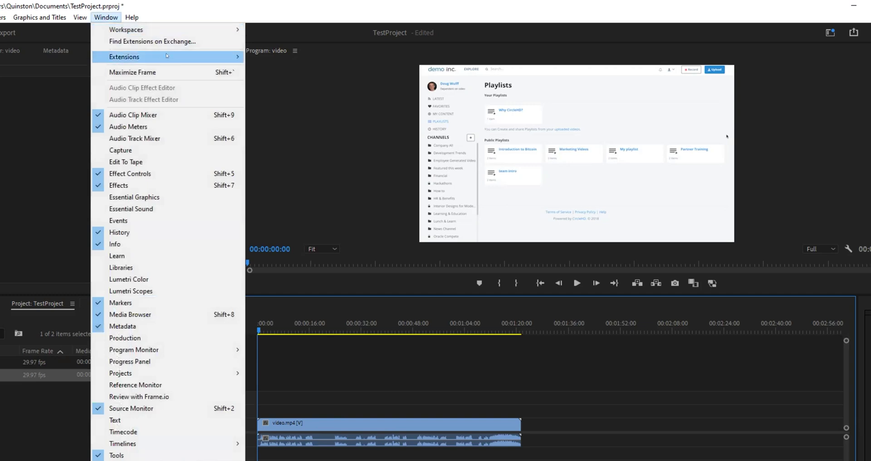
left_click(289, 56)
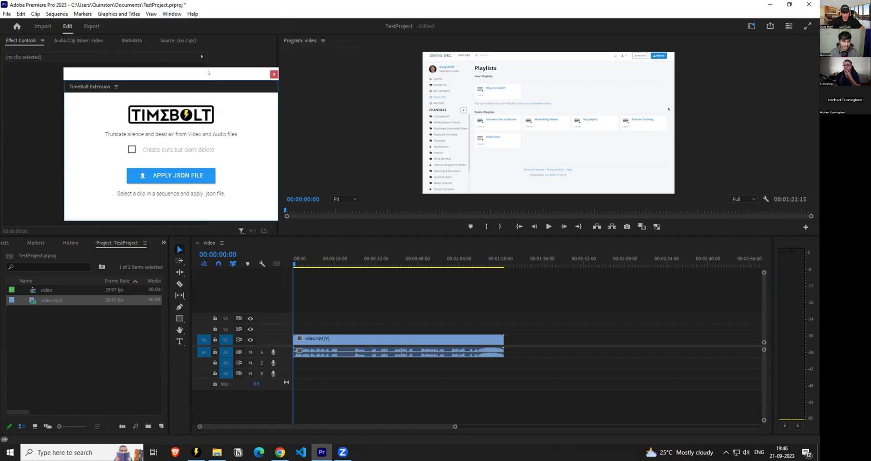
left_click_drag(212, 73, 229, 88)
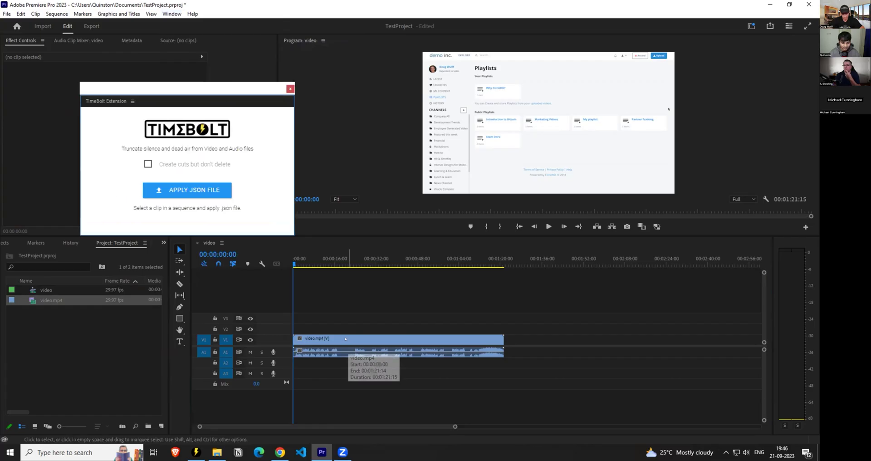
Apply the cuts from video.mp4.json to the video.mp4 clip in the video sequence using the TimeBolt Extension.
left_click(345, 338)
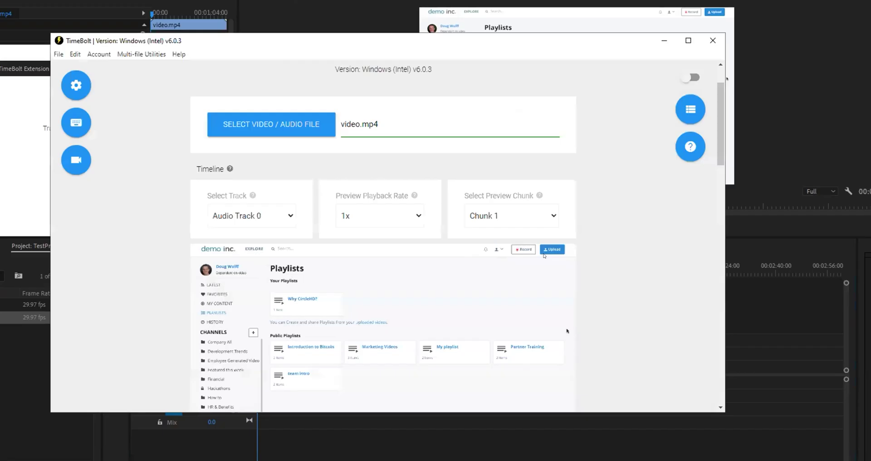
scroll(644, 143, "down", 5)
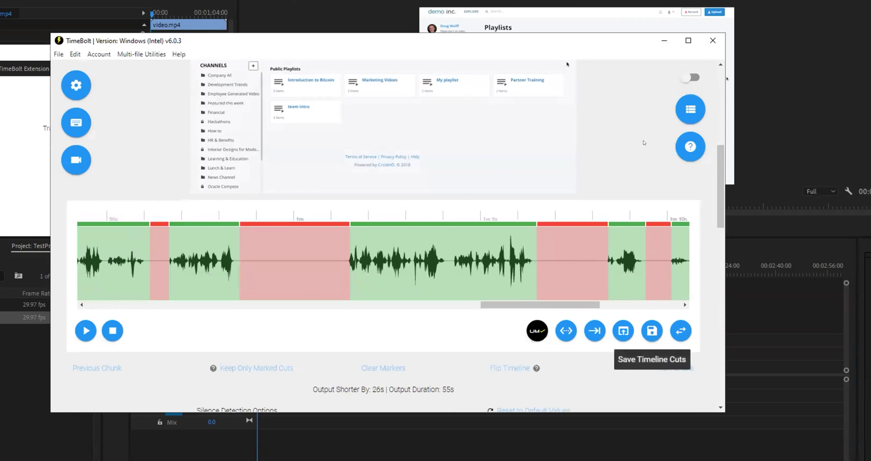
left_click(664, 40)
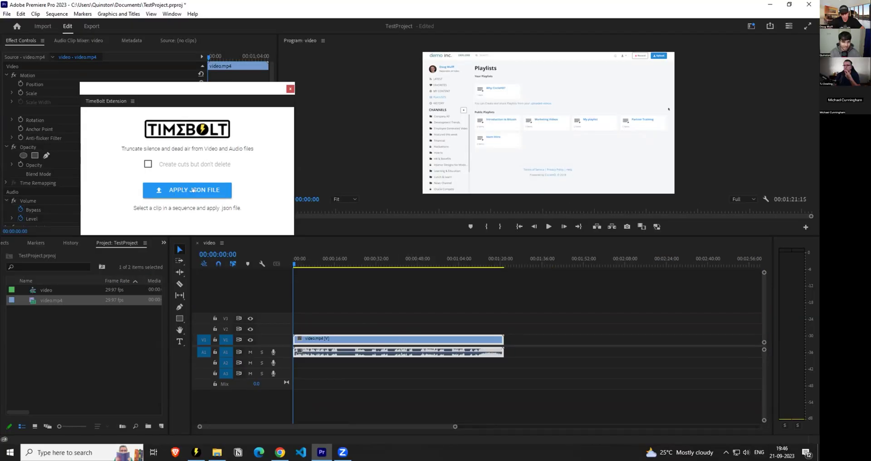
left_click(196, 190)
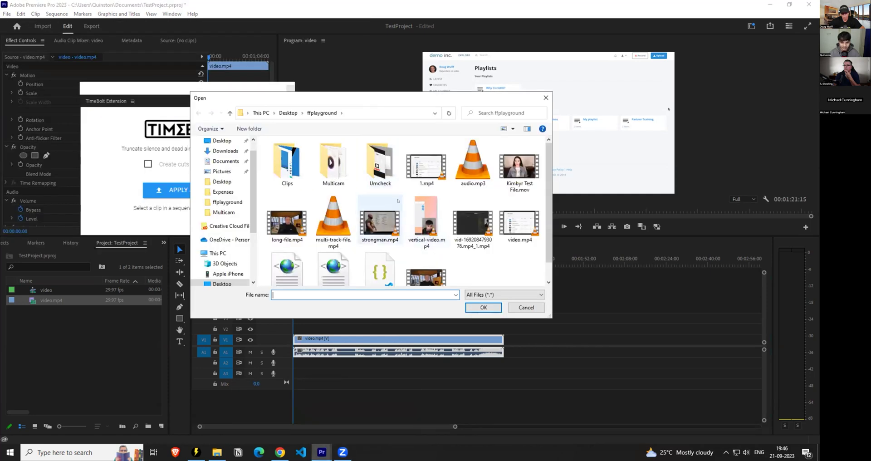
scroll(377, 262, "down", 1)
left_click(378, 262)
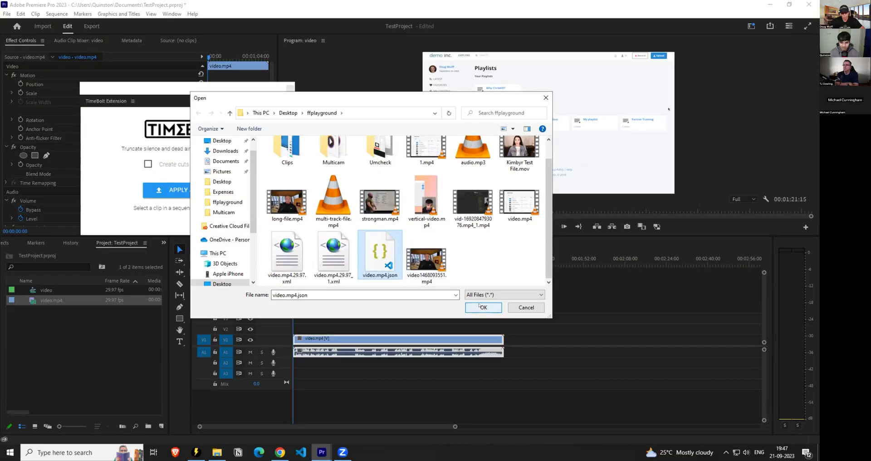
left_click(487, 327)
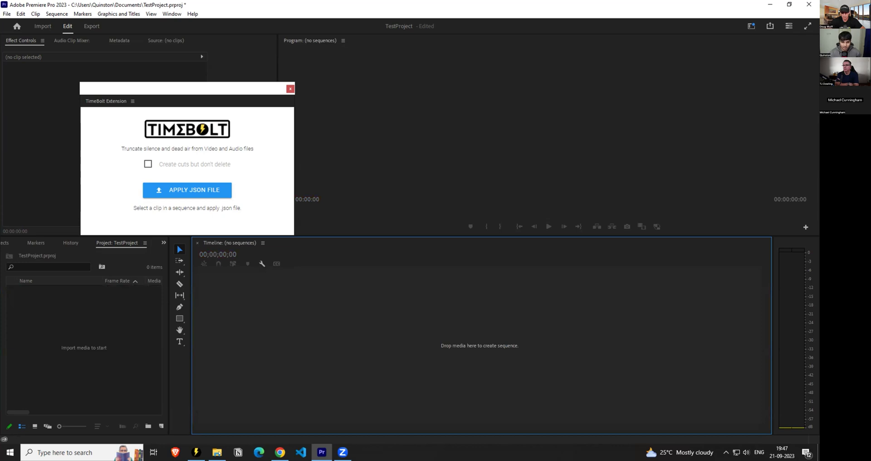
Empty the project of all items and check the ffplayground folder in File Explorer before returning to Premiere Pro.
left_click(219, 453)
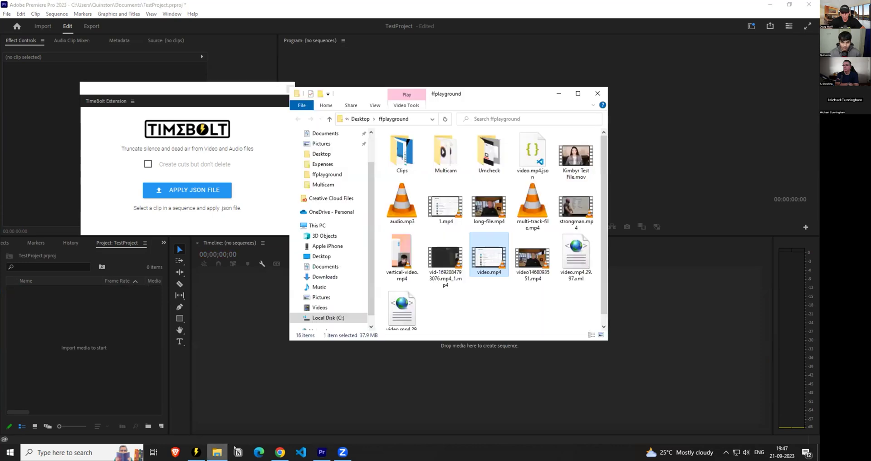
left_click(180, 391)
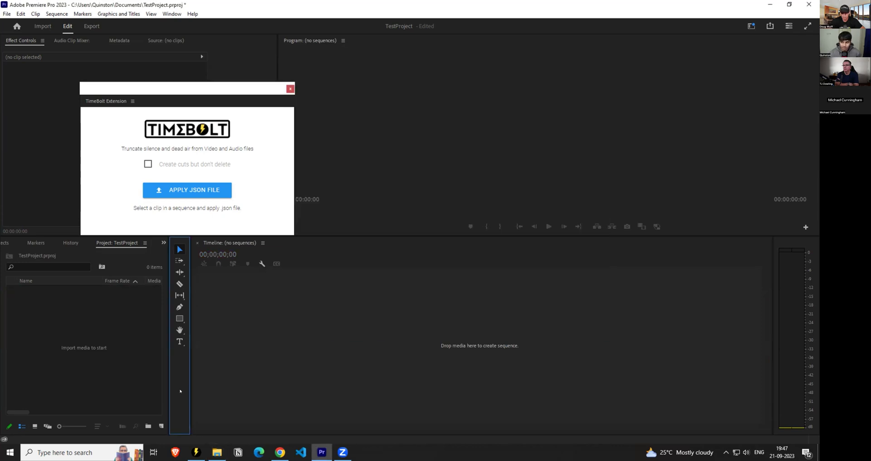
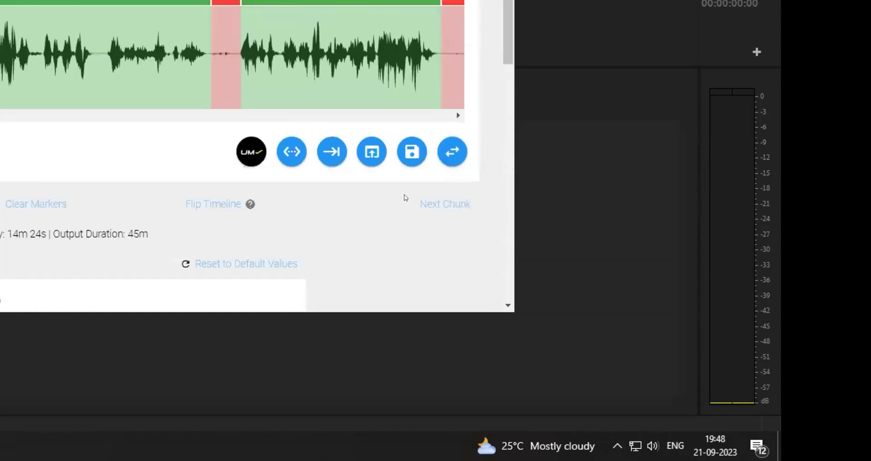
Export the long-file.mp4 cuts from TimeBolt as a JSON file and bring up the ffplayground folder in File Explorer.
left_click(413, 152)
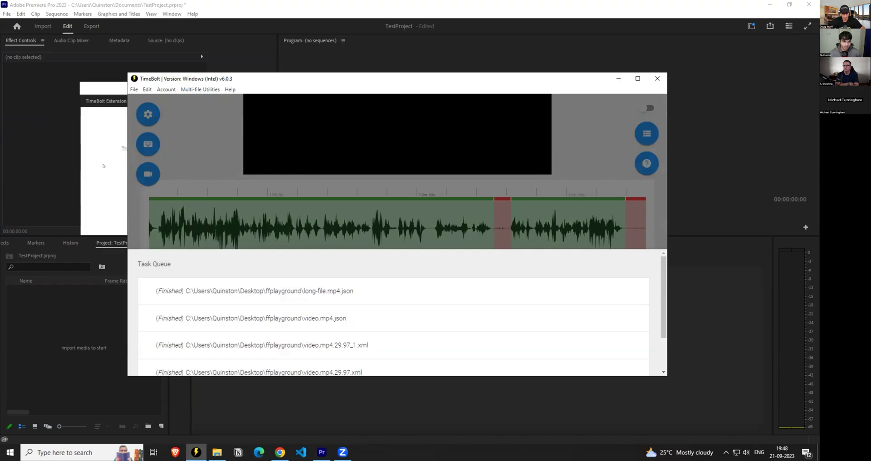
left_click(69, 309)
left_click(217, 452)
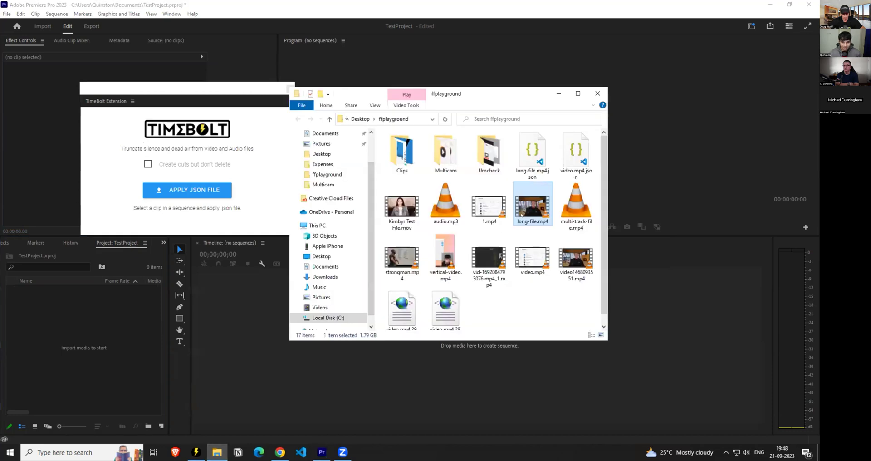
Import long-file.mp4 into the Premiere Pro project and create a new sequence from it.
left_click_drag(533, 206, 97, 332)
left_click_drag(37, 352, 35, 353)
left_click_drag(36, 301, 331, 368)
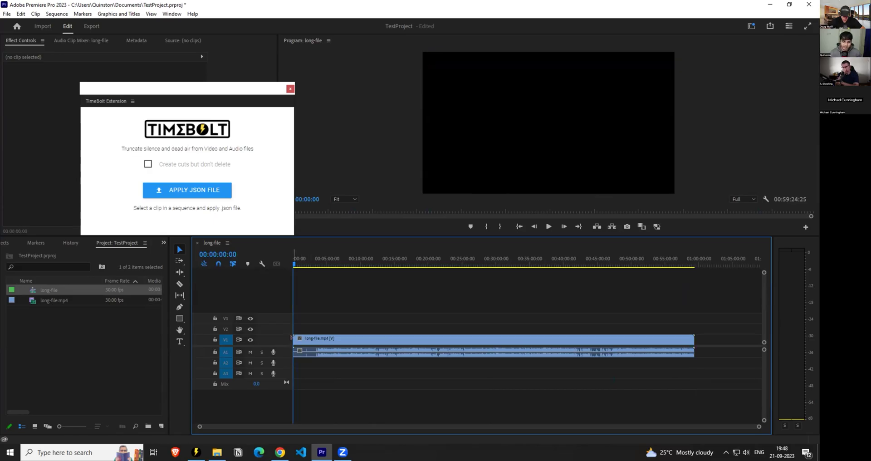
Apply the cuts from long-file.mp4.json to the long-file.mp4 clip with the TimeBolt Extension and inspect them along the timeline.
left_click(330, 338)
left_click(245, 180)
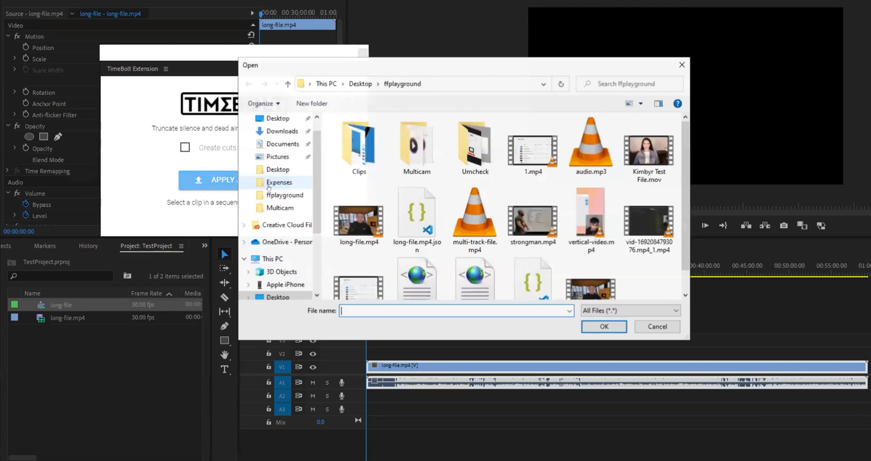
left_click(416, 220)
left_click(474, 309)
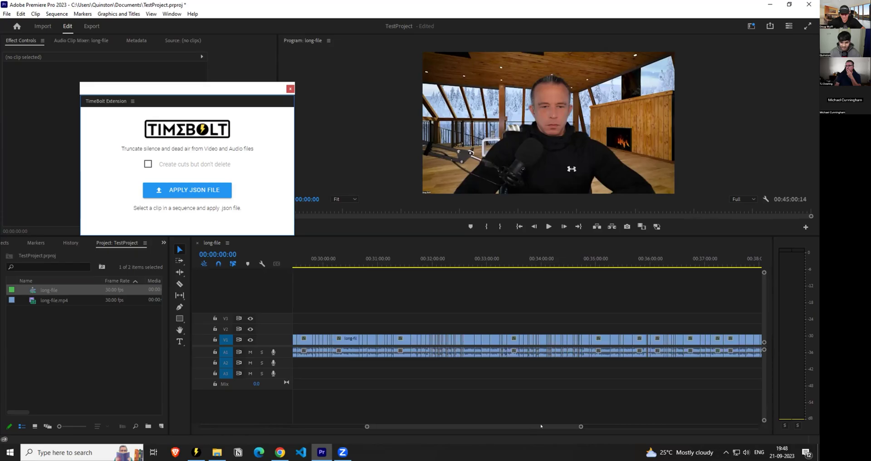
scroll(535, 366, "down", 15)
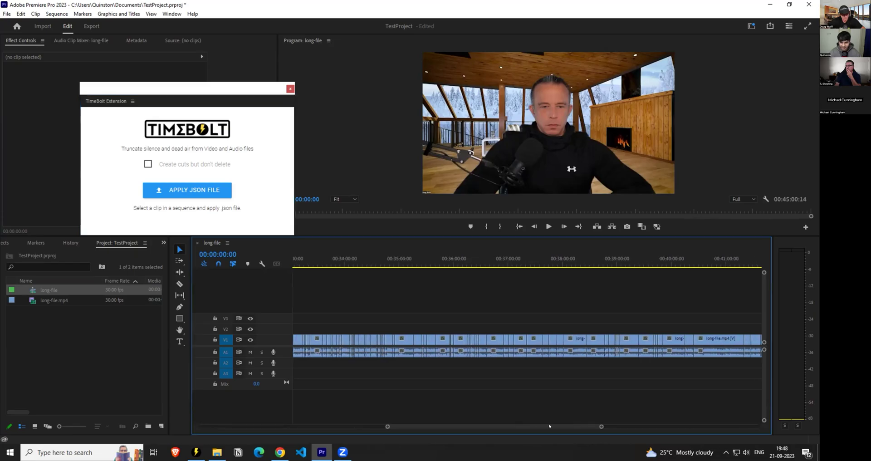
scroll(508, 357, "up", 2)
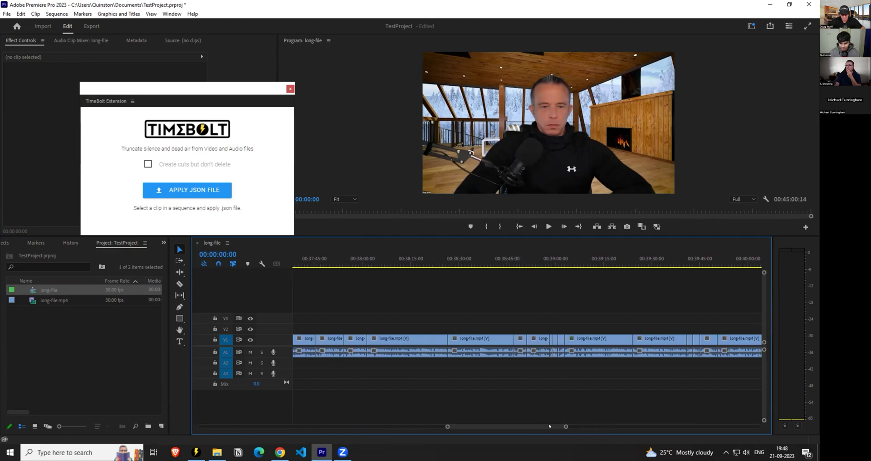
left_click_drag(531, 427, 352, 426)
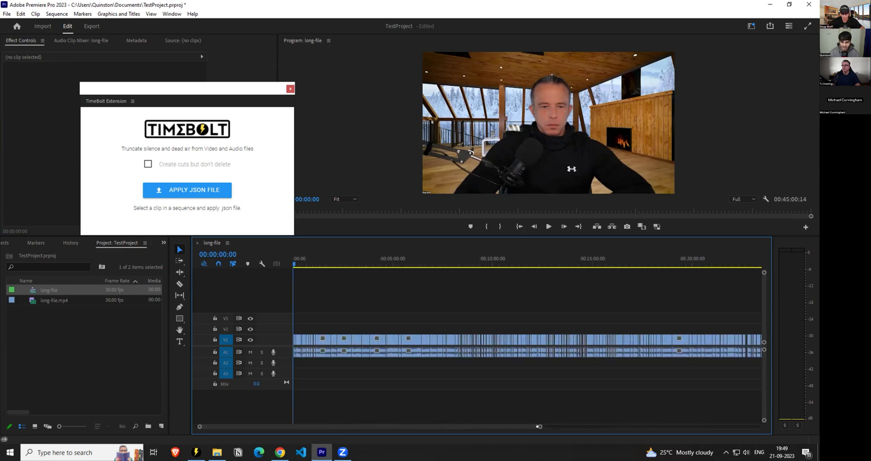
left_click_drag(539, 426, 681, 426)
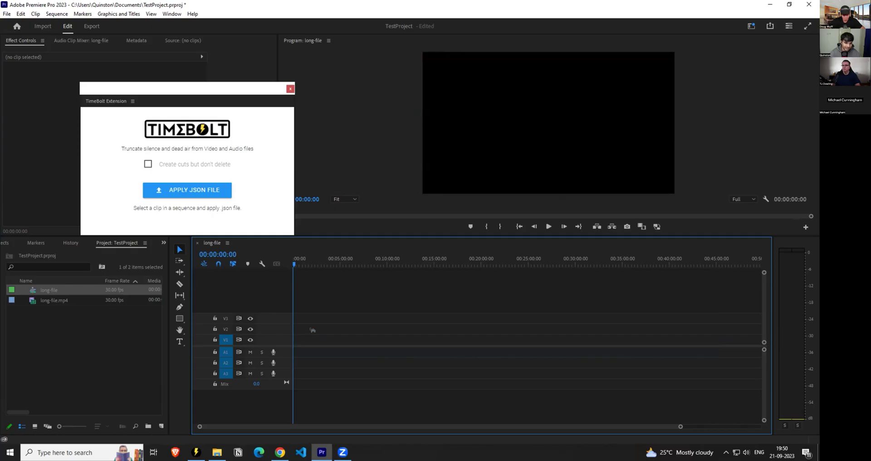
Start the uncut long-file.mp4 clip at 00:02:46:02 with the playhead there, reapply its JSON cuts and inspect the first cut clips.
left_click_drag(312, 330, 314, 331)
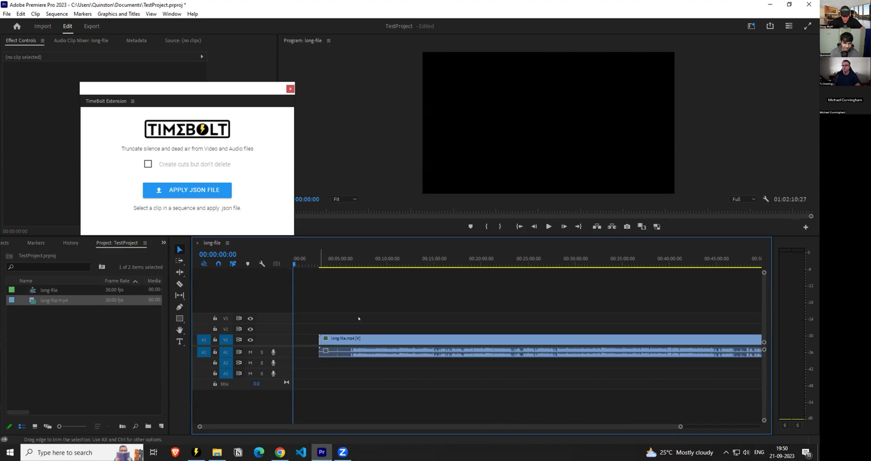
left_click(317, 262)
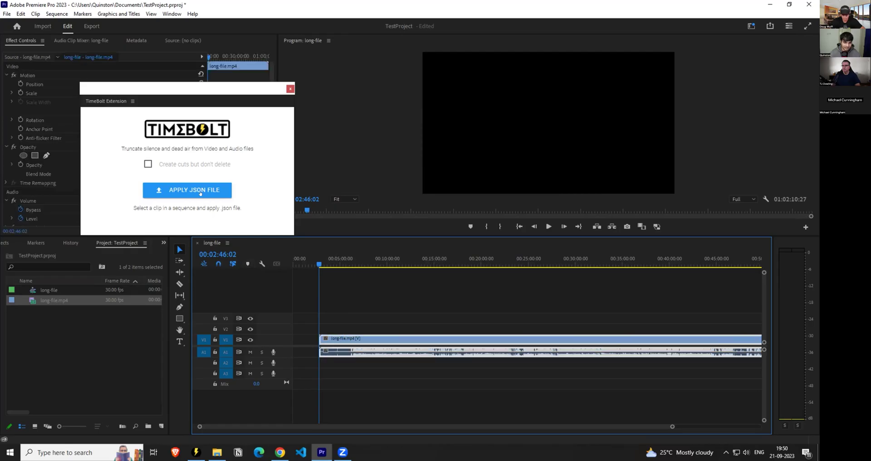
left_click(201, 193)
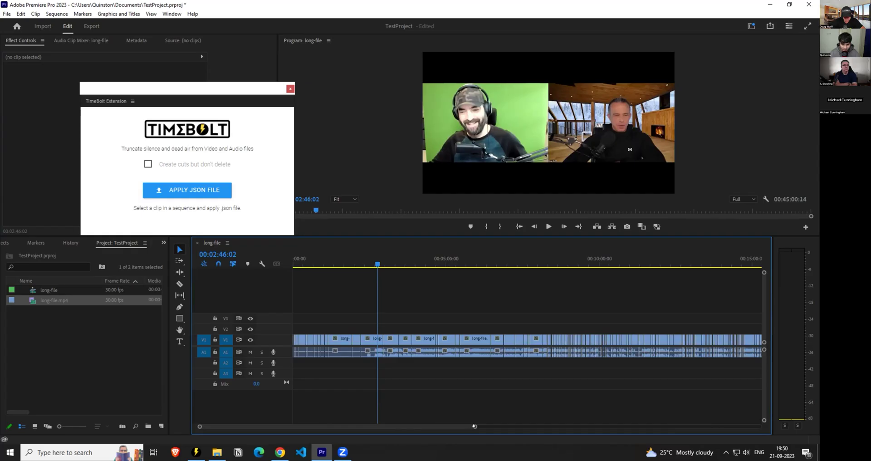
left_click_drag(474, 427, 356, 426)
left_click(343, 352)
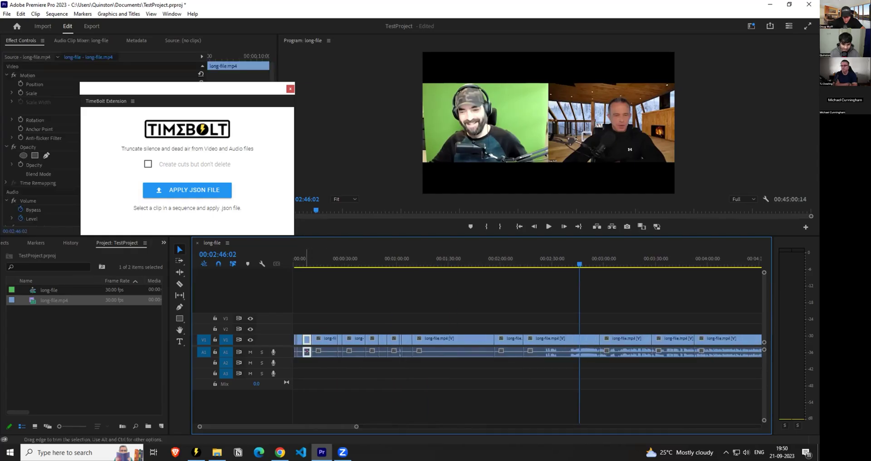
left_click(454, 351)
left_click(536, 350)
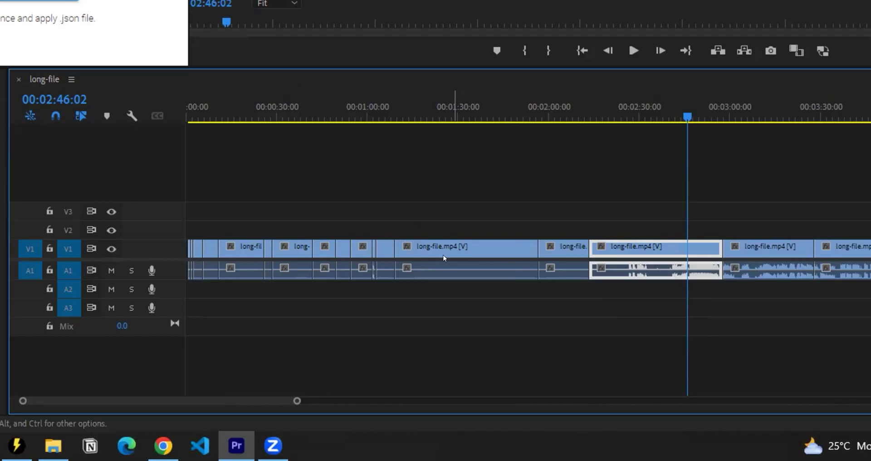
left_click(382, 316)
left_click_drag(297, 401, 284, 401)
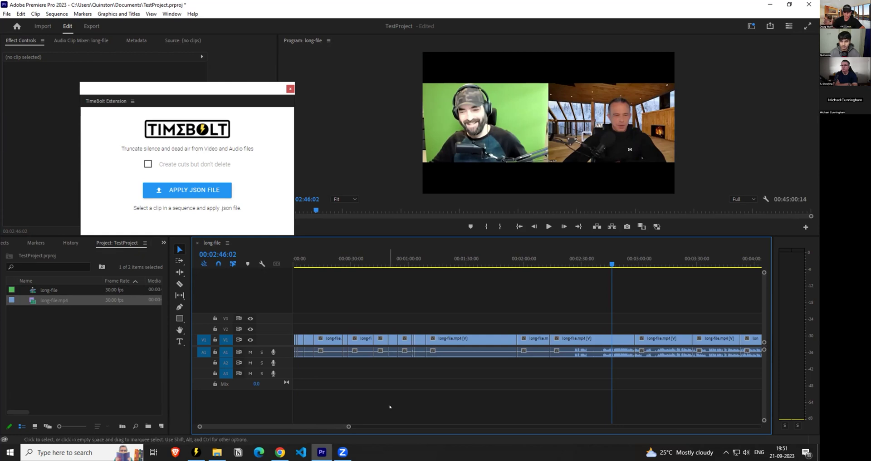
Delete all clips from the long-file sequence and remove every item from the project.
key("ctrl+a")
key("Delete")
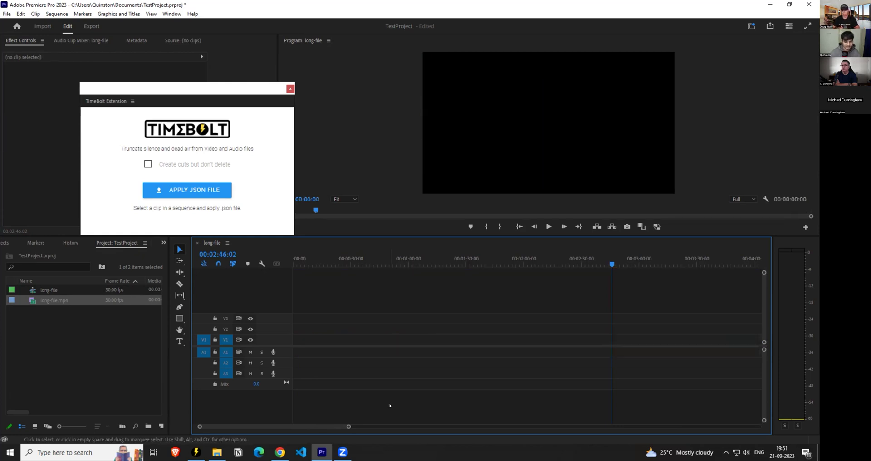
left_click(84, 359)
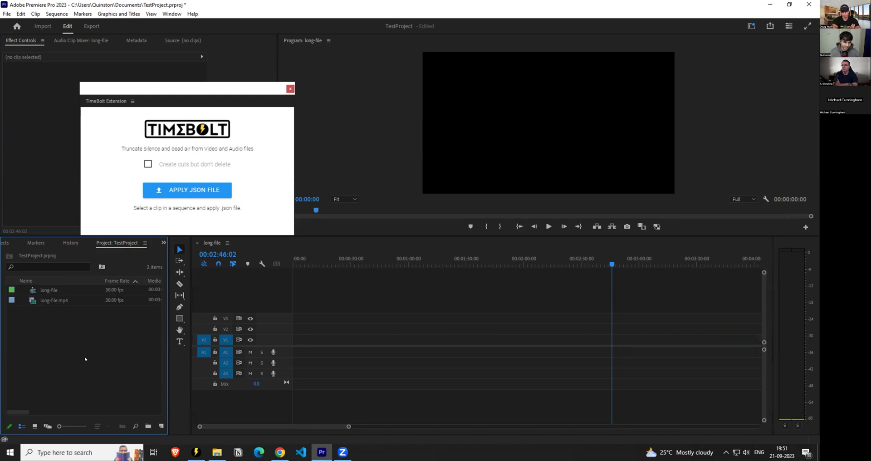
key("ctrl+a")
key("Delete")
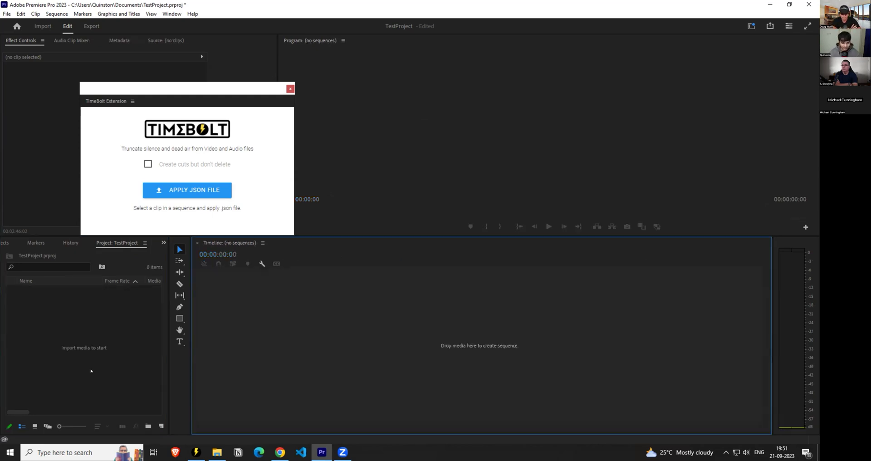
Import Master Audio.mp4, CAM 1.MOV, CAM 2.MOV and CAM 3.MOV from the Multicam folder into the project.
left_click(217, 453)
double_click(446, 157)
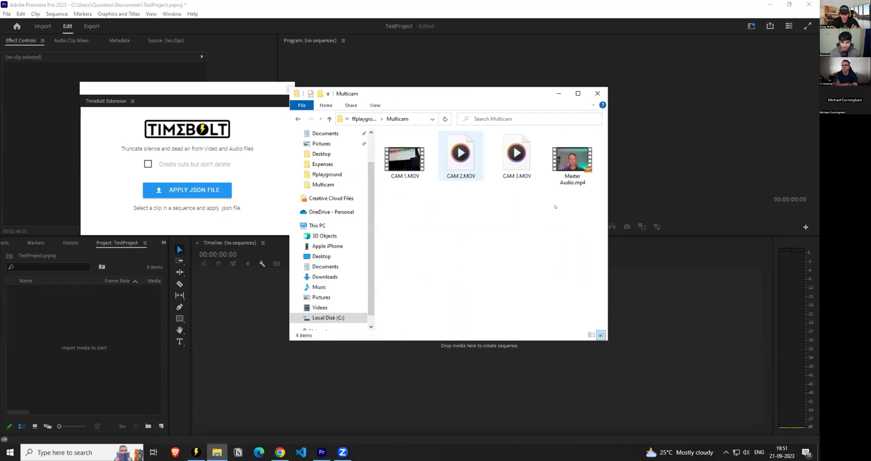
left_click(405, 164)
left_click(461, 164)
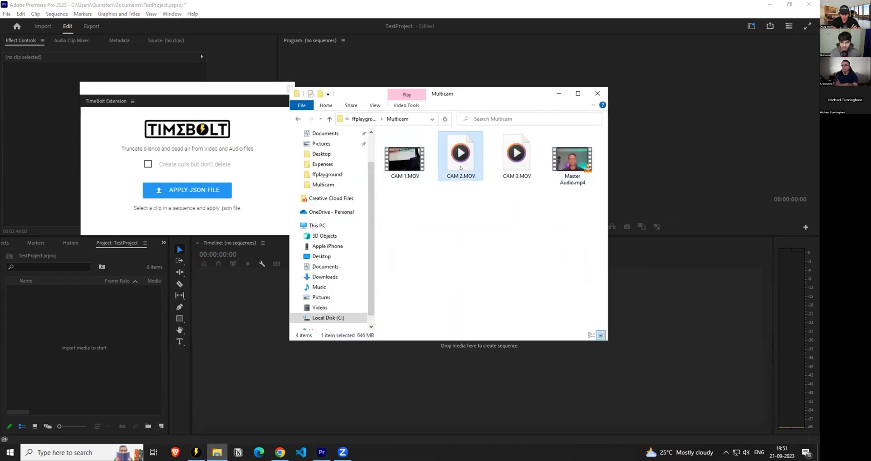
left_click(516, 166)
left_click_drag(563, 178, 91, 335)
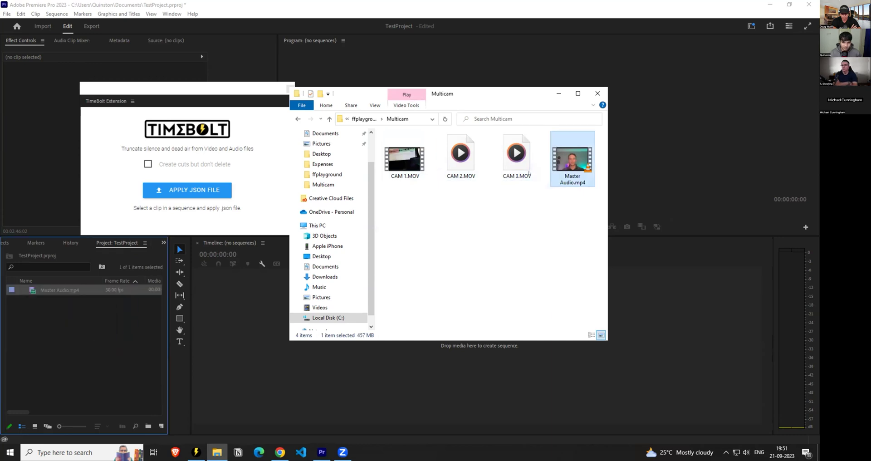
left_click_drag(413, 169, 105, 333)
left_click_drag(461, 163, 103, 335)
left_click_drag(517, 163, 73, 356)
left_click(57, 339)
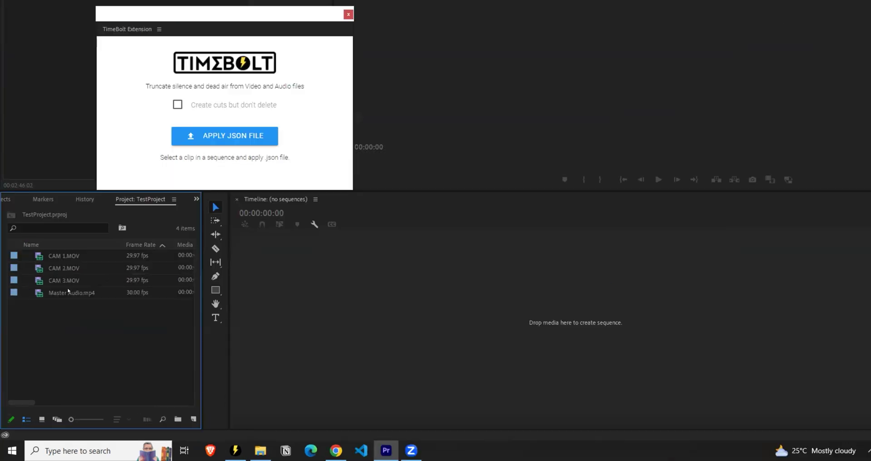
Create a sequence from Master Audio.mp4 and stack CAM 1, CAM 2 and CAM 3 above it on tracks V2, V3 and V4.
left_click(68, 291)
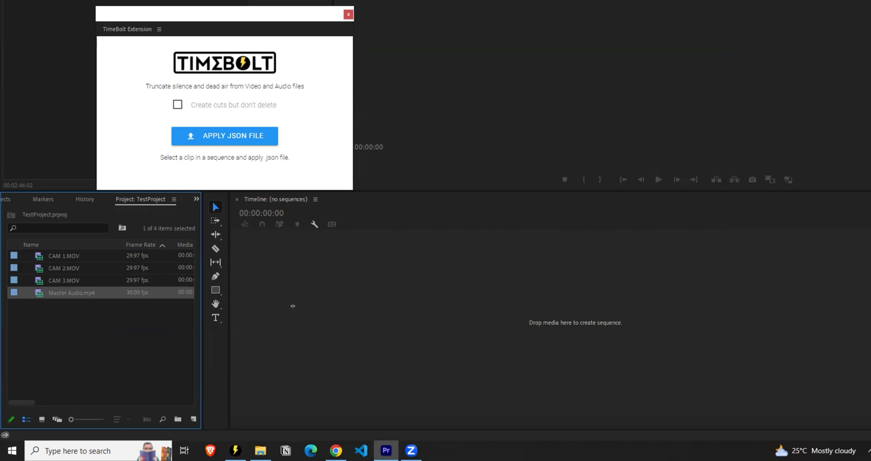
left_click_drag(293, 306, 309, 309)
left_click_drag(64, 255, 413, 305)
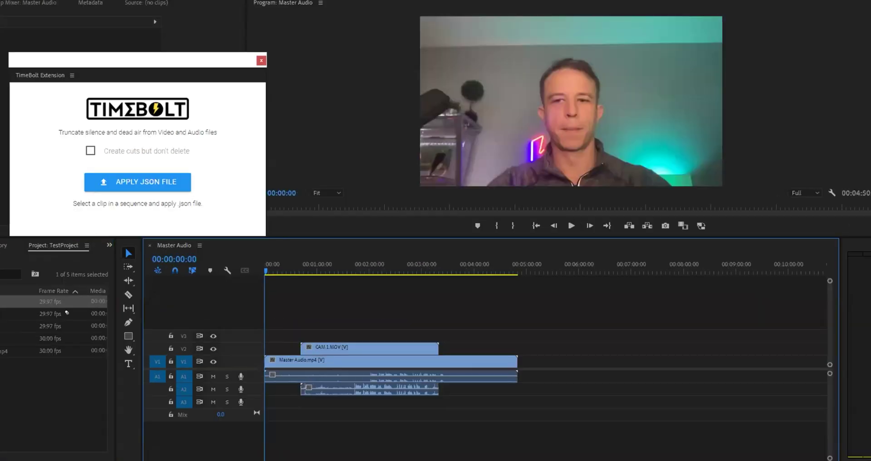
left_click_drag(67, 313, 401, 336)
left_click_drag(66, 326, 413, 323)
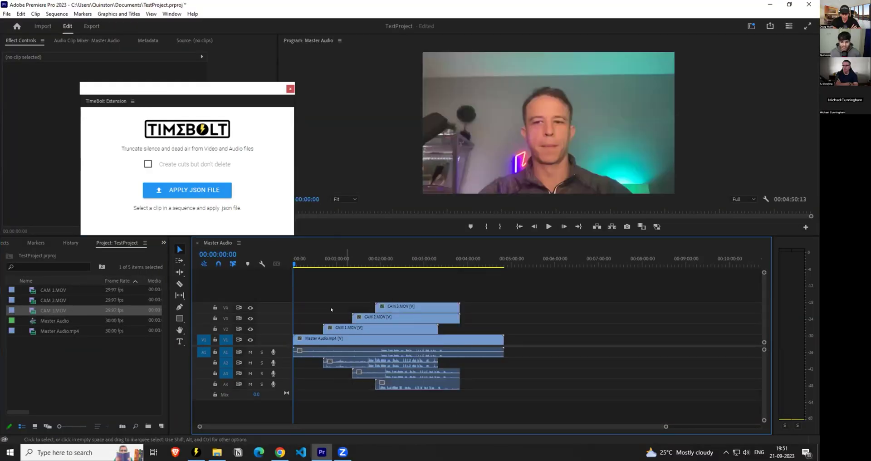
Synchronize the Master Audio clip and the three camera clips by audio on track channel 1.
left_click_drag(343, 289, 420, 399)
right_click(410, 339)
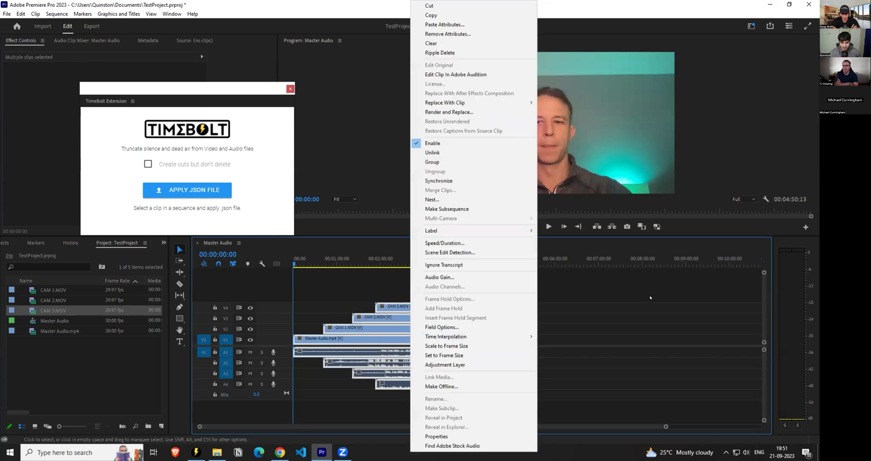
left_click_drag(486, 291, 416, 403)
right_click(404, 365)
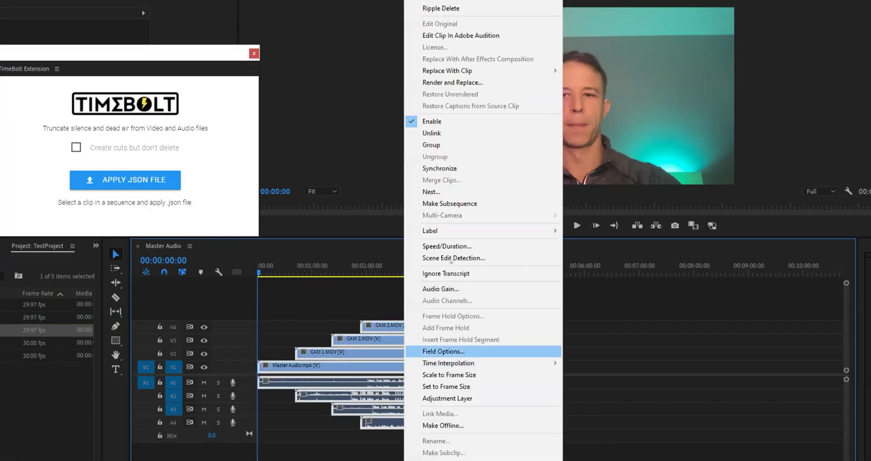
left_click(439, 168)
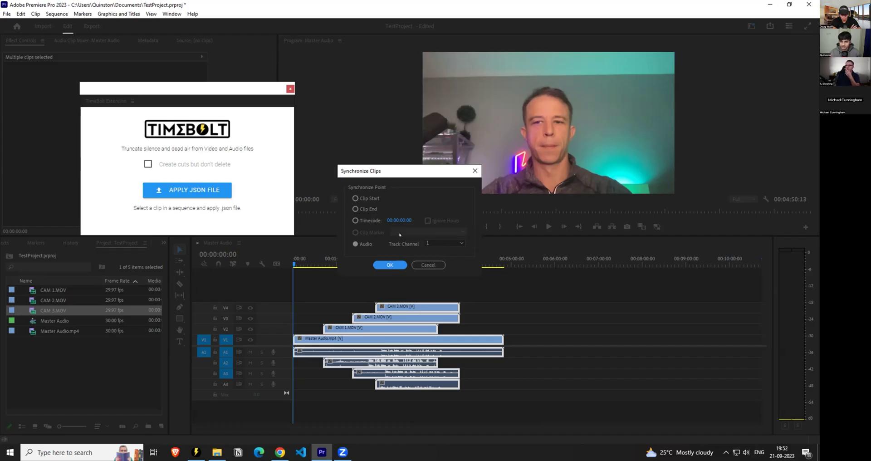
left_click(390, 264)
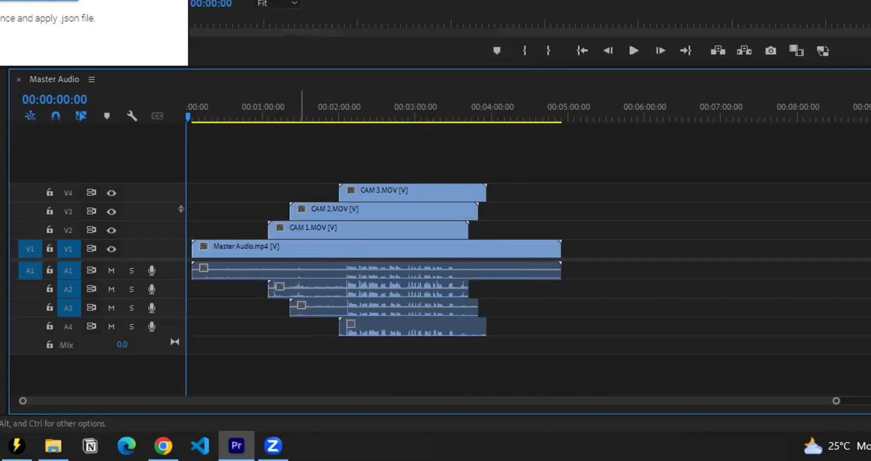
Shift all synchronized clips together so that Master Audio.mp4 starts at the beginning of the sequence.
left_click_drag(265, 272, 293, 267)
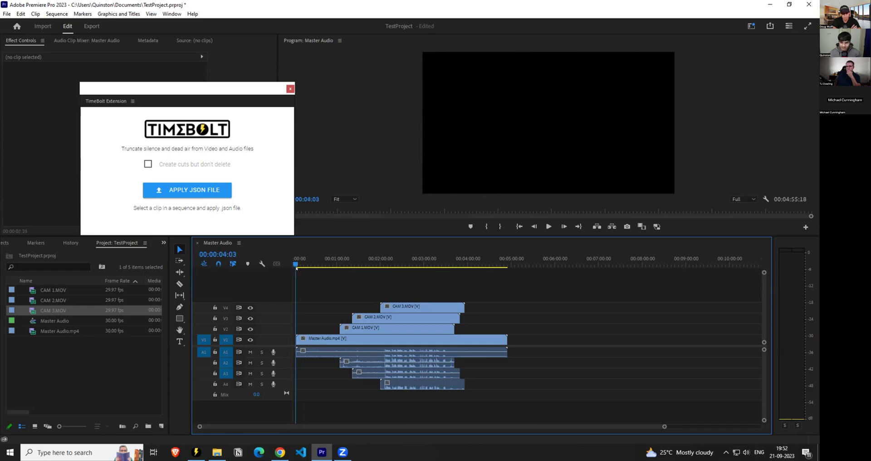
left_click_drag(537, 282, 399, 401)
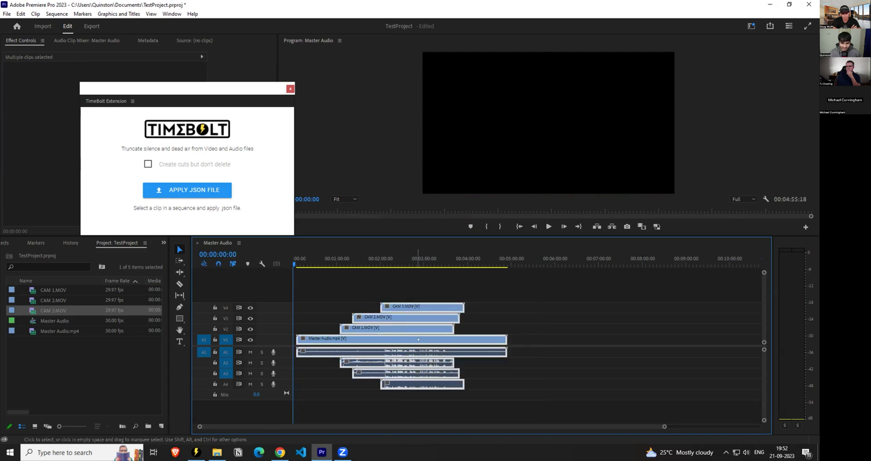
left_click_drag(419, 342, 411, 343)
left_click_drag(512, 285, 368, 400)
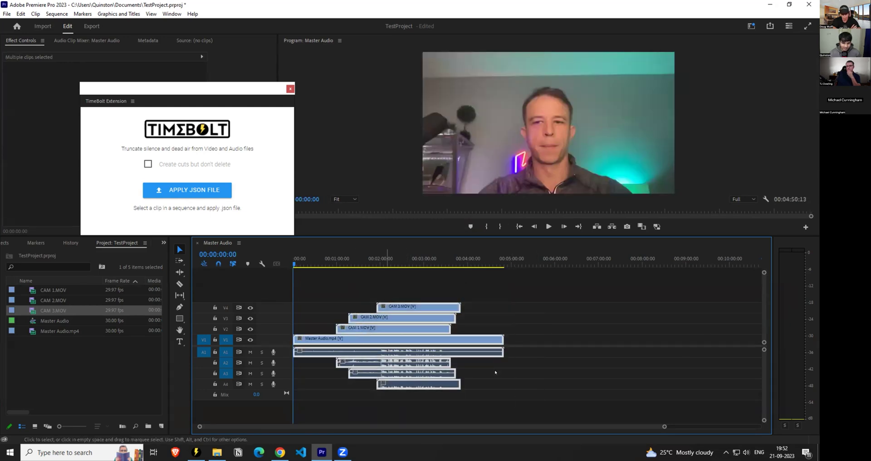
left_click(497, 371)
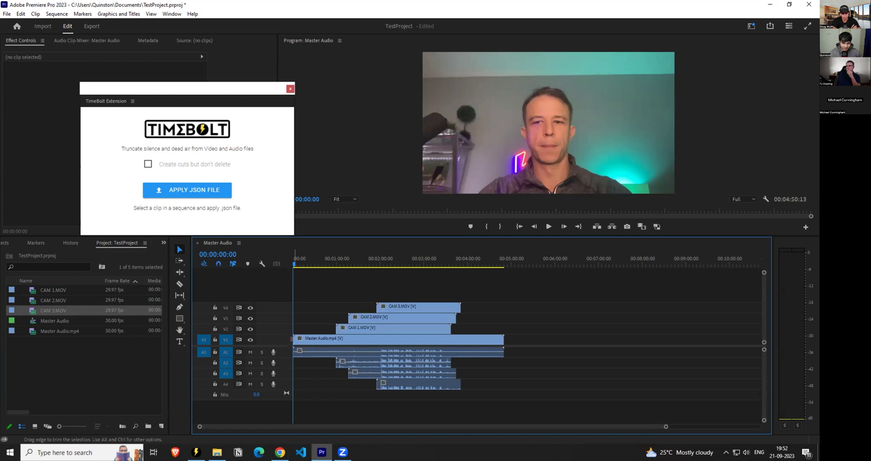
left_click(406, 307)
left_click(405, 318)
left_click(403, 329)
left_click(402, 340)
left_click(521, 353)
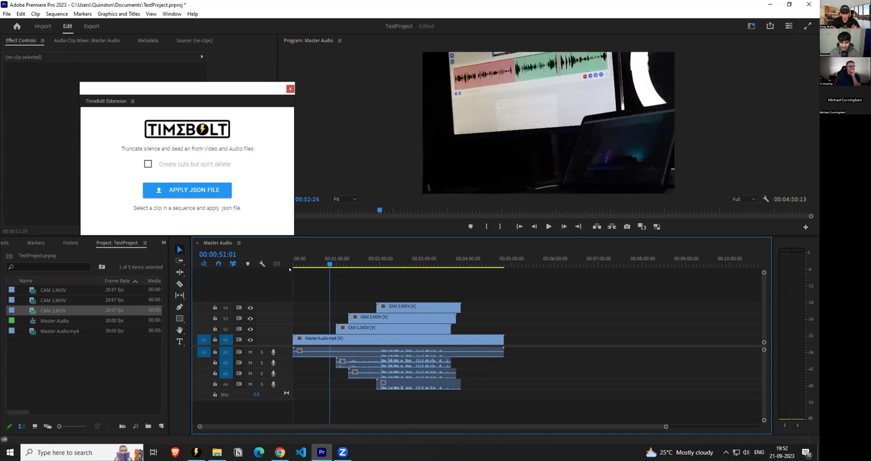
Mark the in point at the sequence start and the out point at 00:04:50:13, and close the TimeBolt Extension.
key("i")
left_click_drag(489, 263, 504, 262)
key("o")
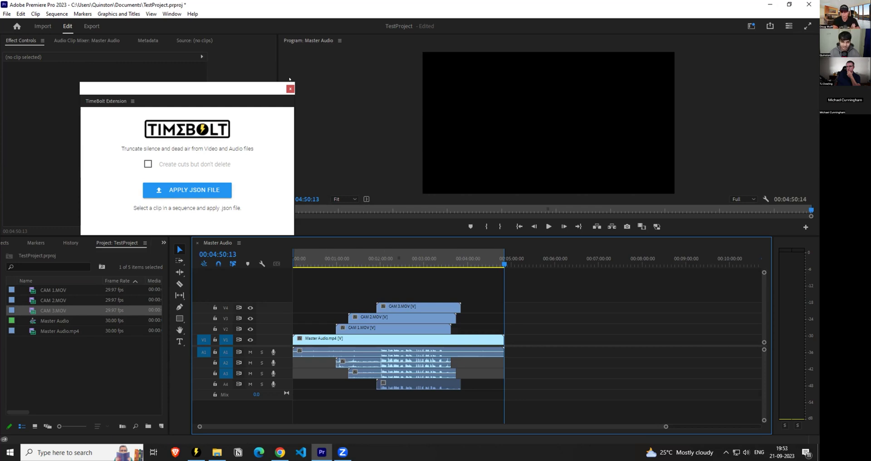
left_click(291, 89)
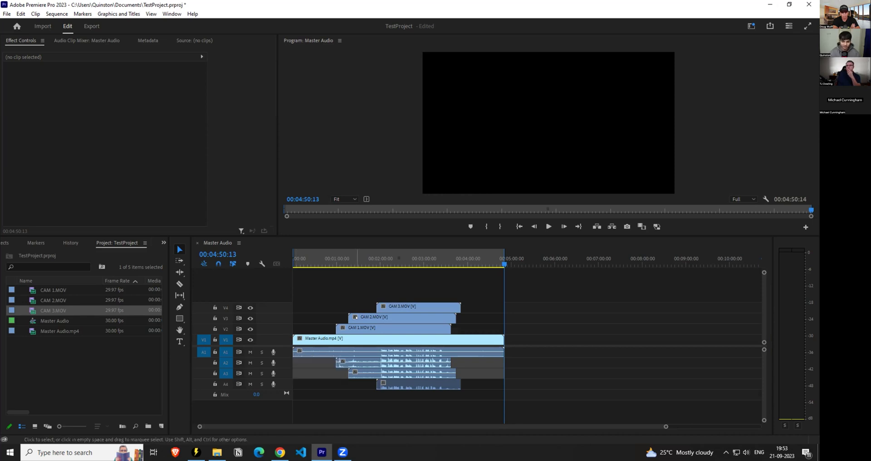
Clear the sequence's in and out points and mark them again at 00:00:00:00 and 00:04:50:13.
left_click(364, 305)
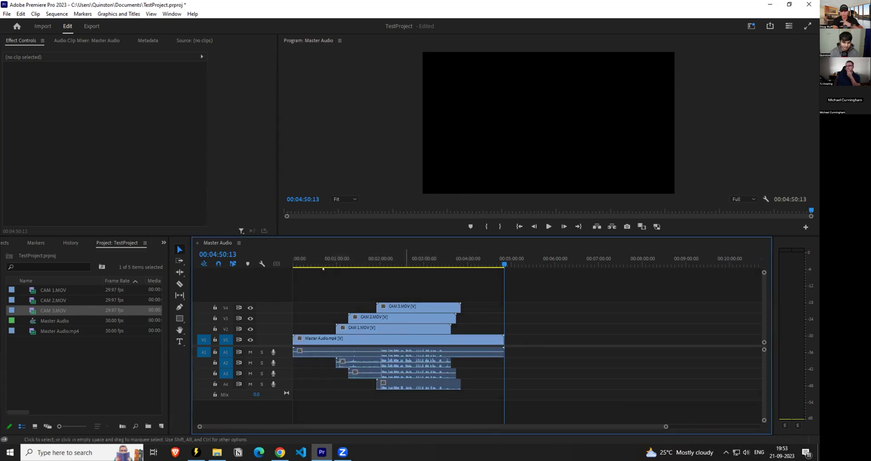
key("Home")
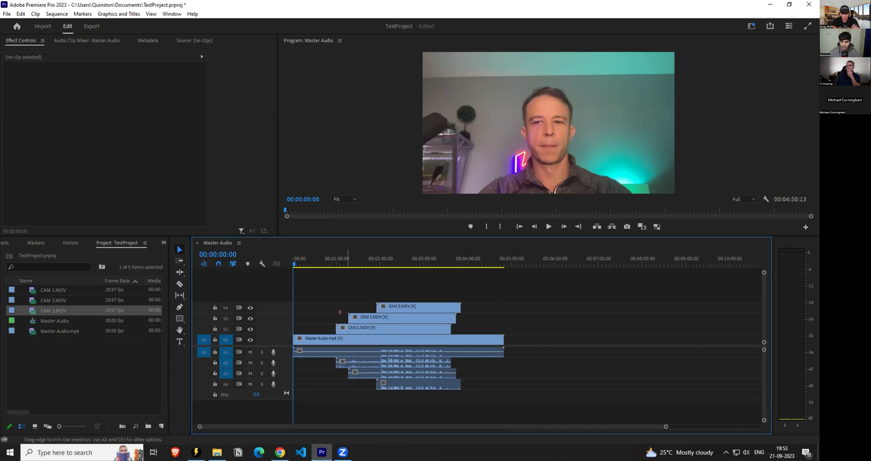
key("i")
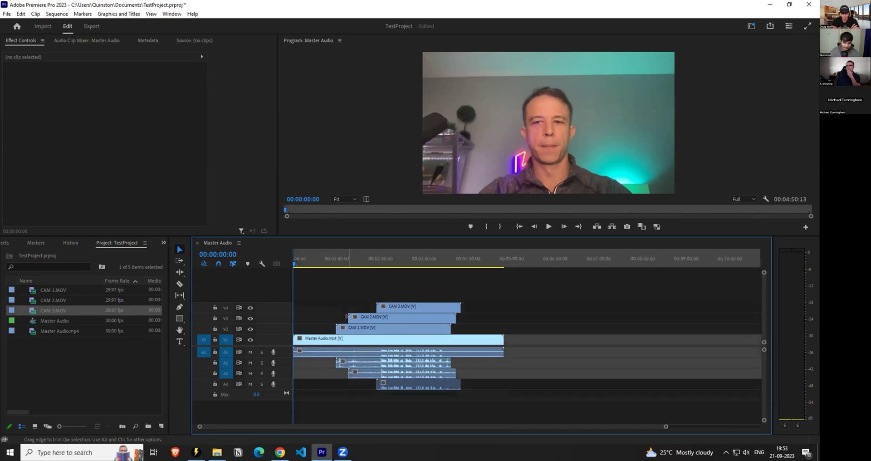
left_click(501, 260)
key("o")
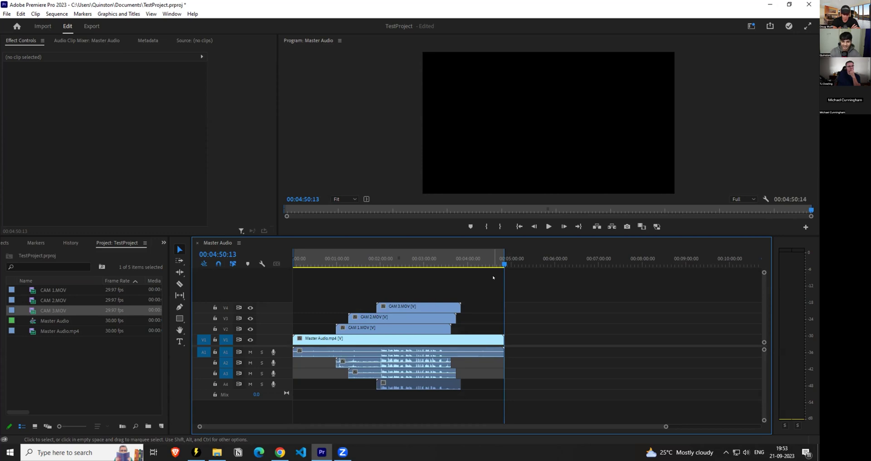
Export the marked range of the Master Audio sequence in Waveform Audio format as Master Audio.wav.
key("ctrl+m")
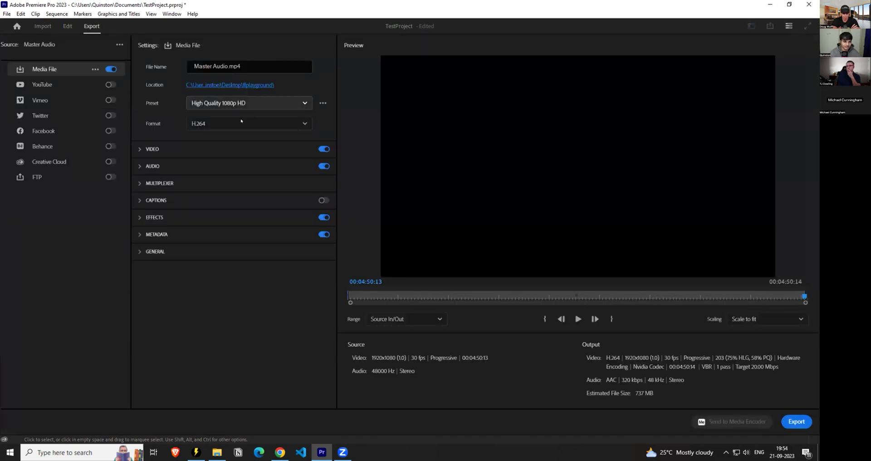
left_click(237, 104)
left_click(256, 135)
left_click(256, 126)
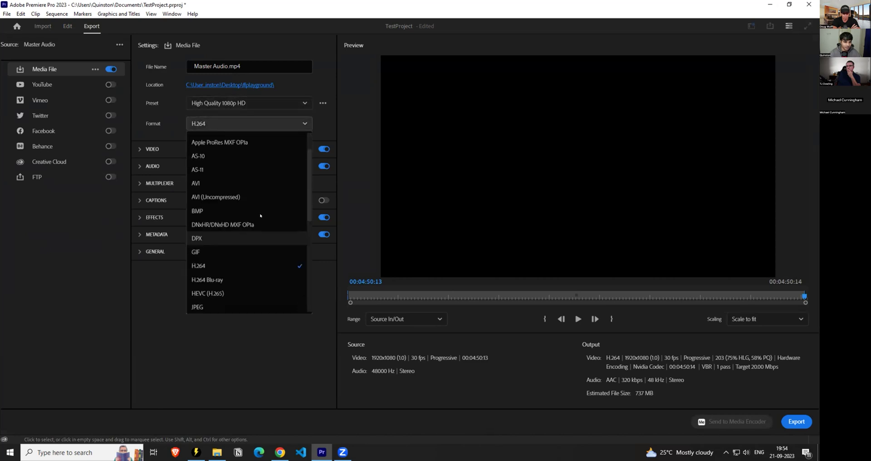
scroll(289, 290, "down", 5)
left_click(272, 278)
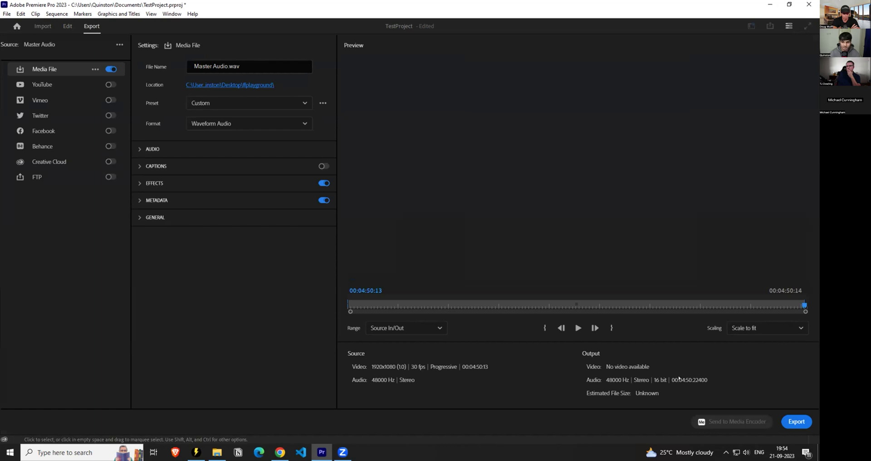
left_click(797, 422)
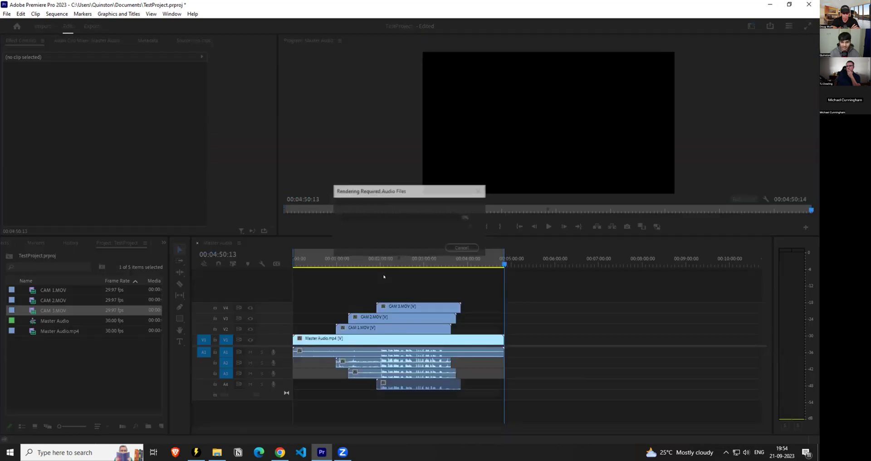
Switch to File Explorer and locate the exported Master Audio.wav in the ffplayground folder.
key("alt+Tab")
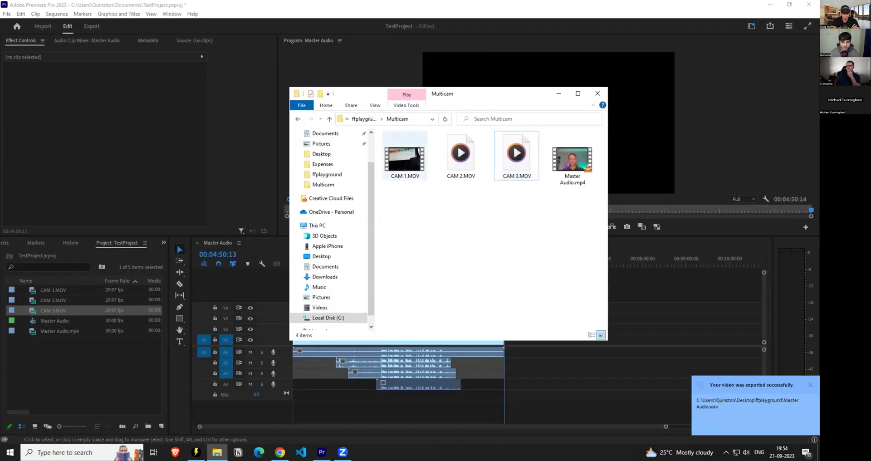
left_click(370, 119)
scroll(489, 299, "down", 1)
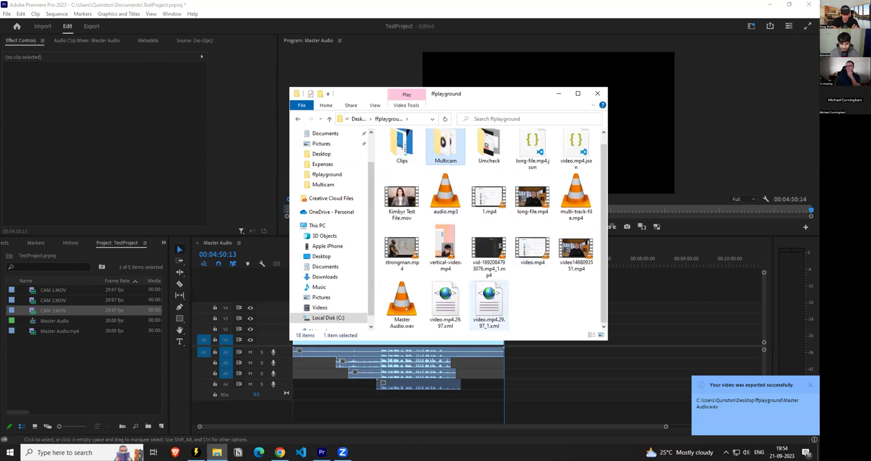
left_click(406, 309)
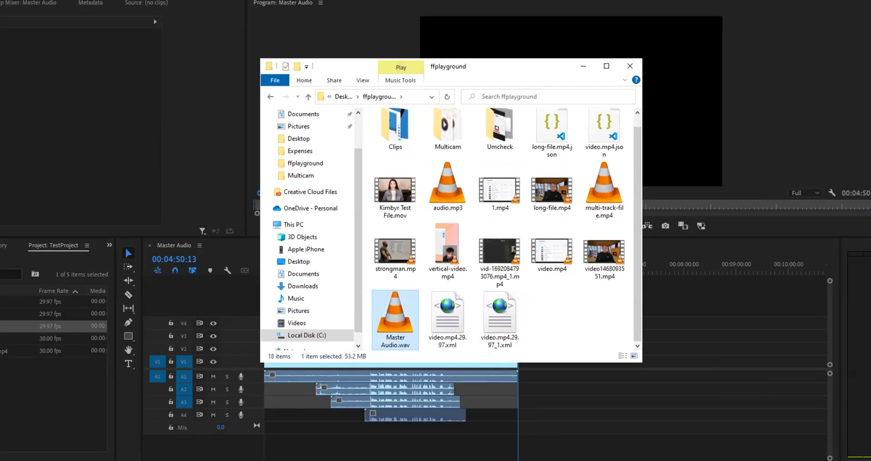
Switch to TimeBolt and load Master Audio.wav from the ffplayground folder for silence detection.
key("alt+Tab")
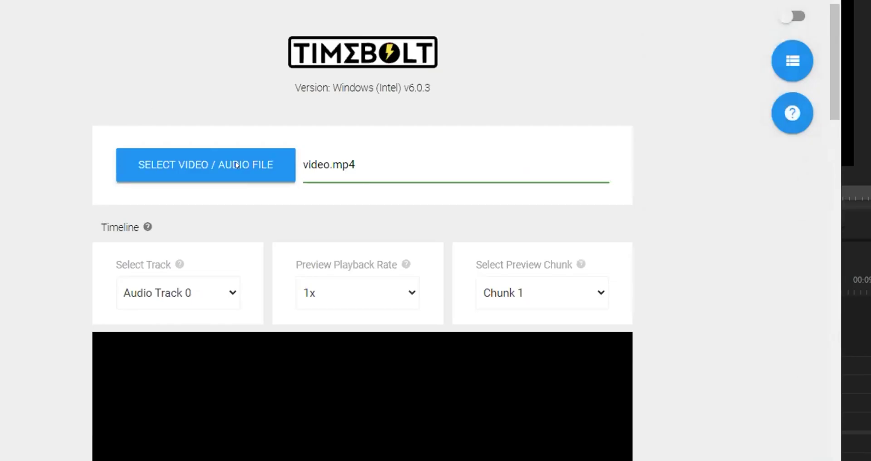
left_click(205, 165)
scroll(311, 178, "down", 1)
left_click(274, 195)
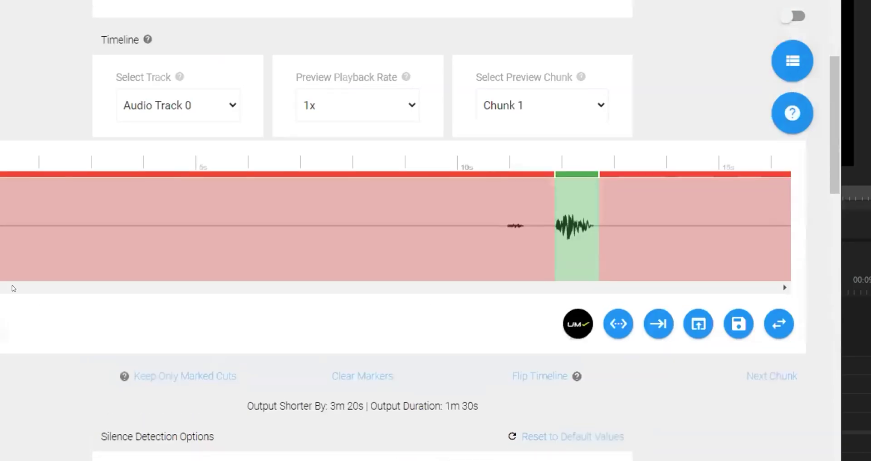
scroll(14, 288, "up", 3)
Mark the kept noise segments before the speech that starts just after 2m on the waveform as cuts.
left_click(224, 289)
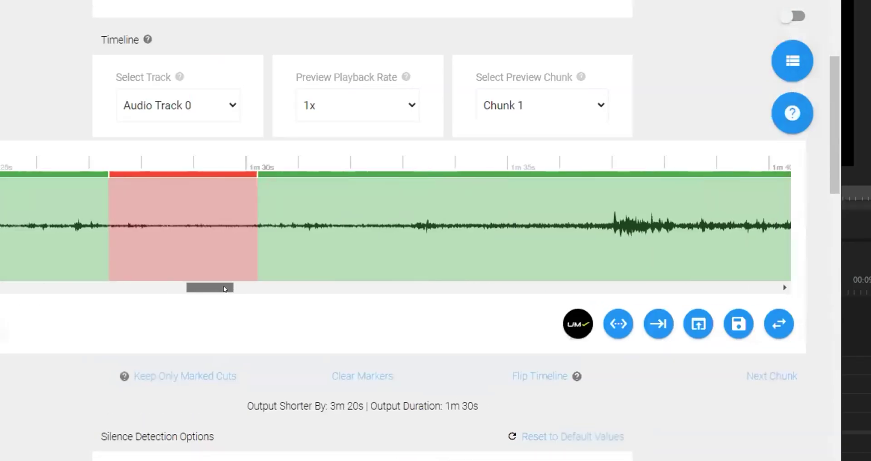
left_click_drag(224, 289, 112, 289)
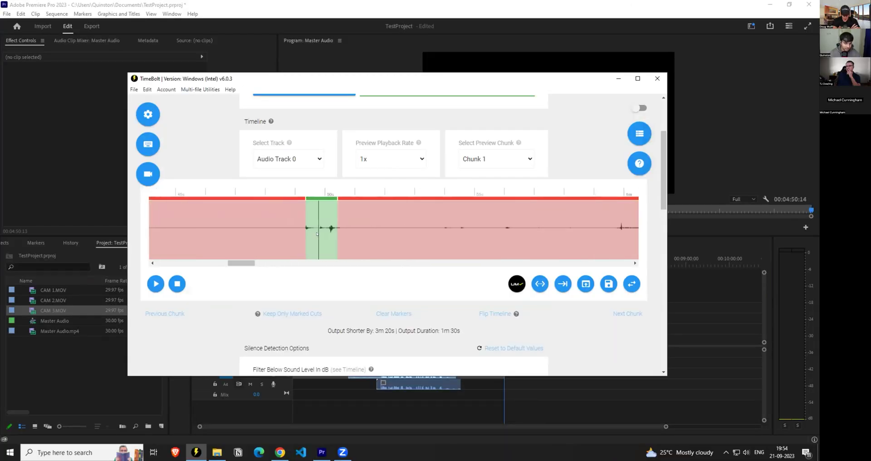
key("d")
key("d")
key("d")
scroll(317, 233, "down", 5)
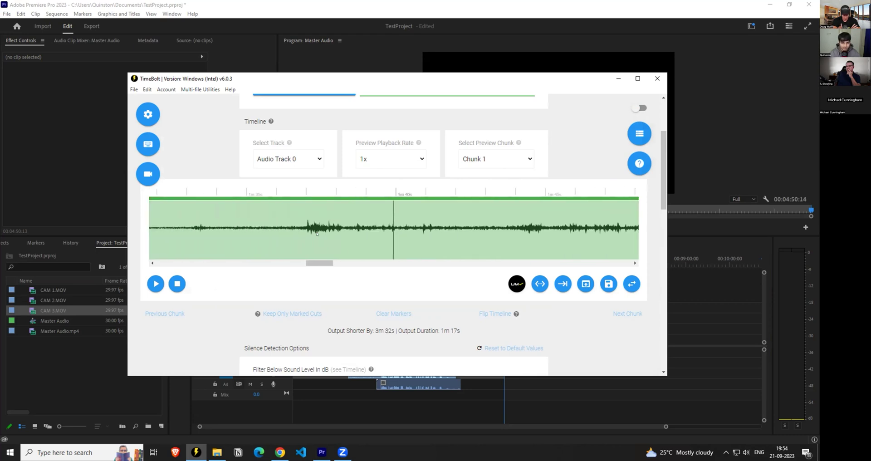
scroll(317, 234, "down", 2)
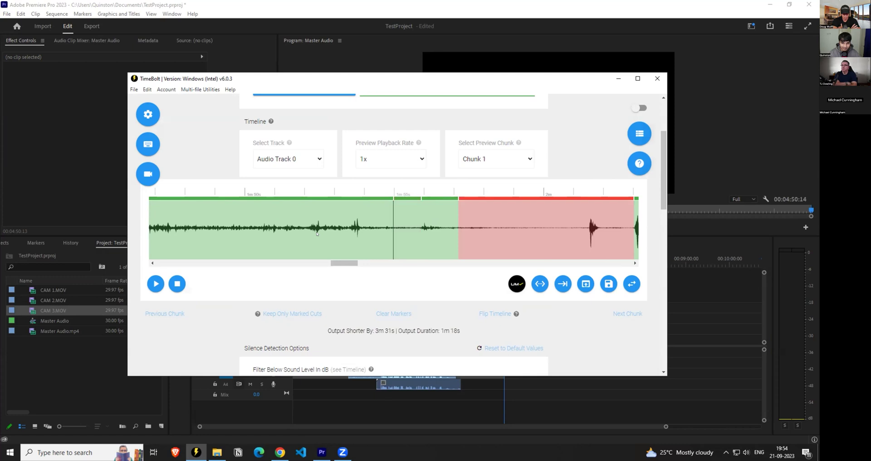
scroll(317, 233, "down", 2)
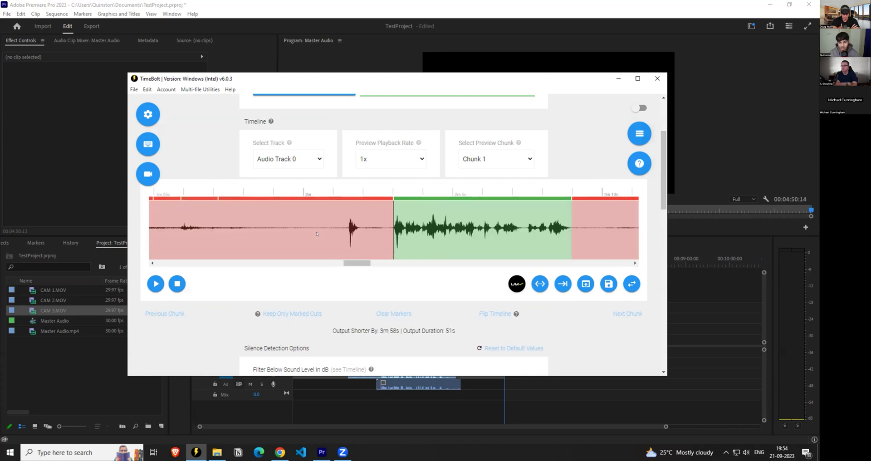
Mark the kept noise segments after the speech ends, just before 2m 45s, as cuts and save the timeline cuts.
scroll(383, 262, "down", 10)
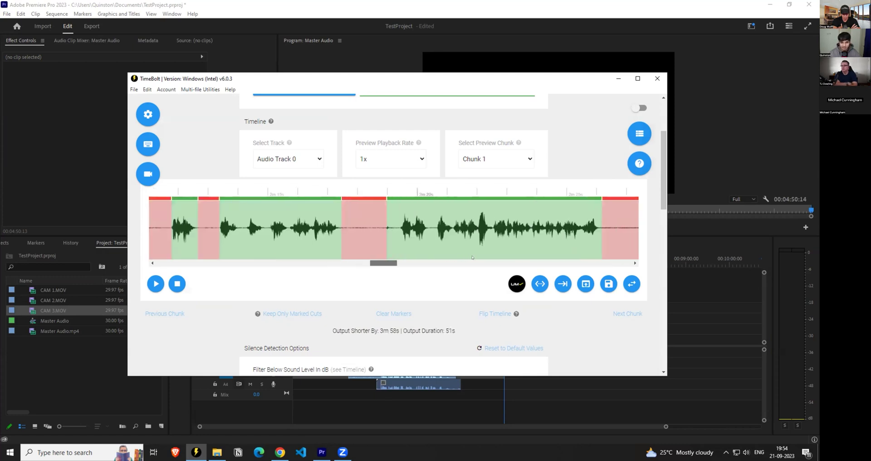
scroll(495, 257, "up", 5)
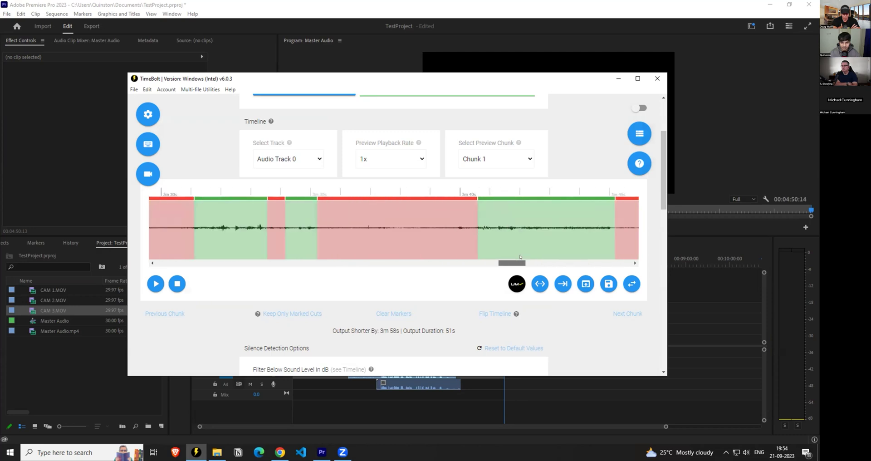
left_click_drag(364, 262, 418, 263)
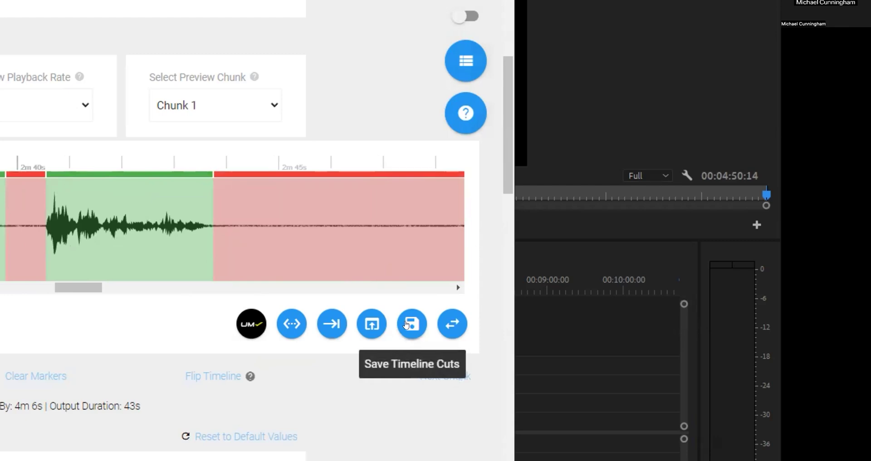
left_click(406, 324)
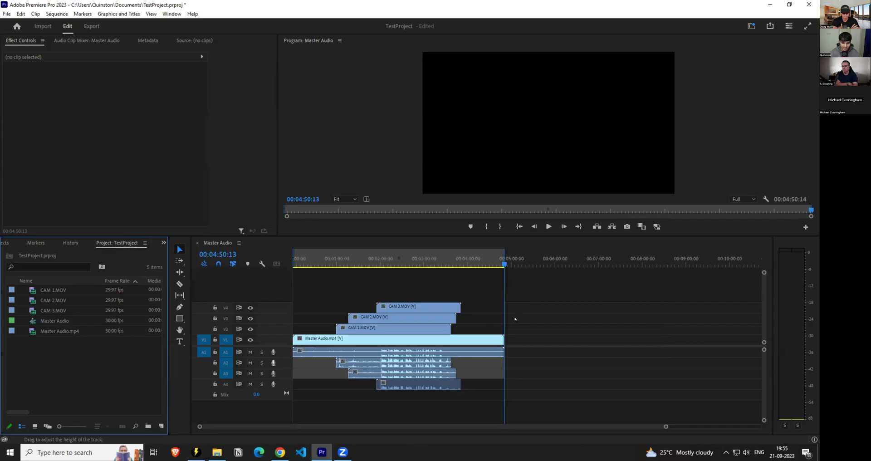
Switch to Premiere Pro and clear the in and out points of the Master Audio sequence.
key("ctrl+shift+x")
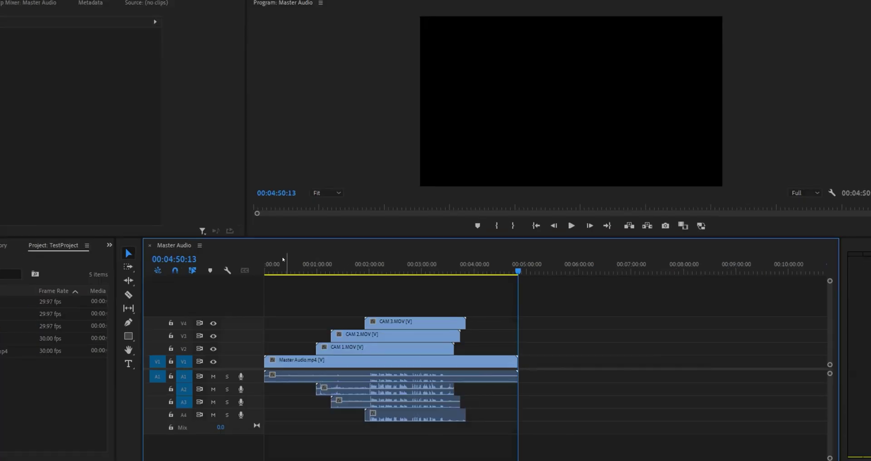
left_click_drag(281, 262, 243, 270)
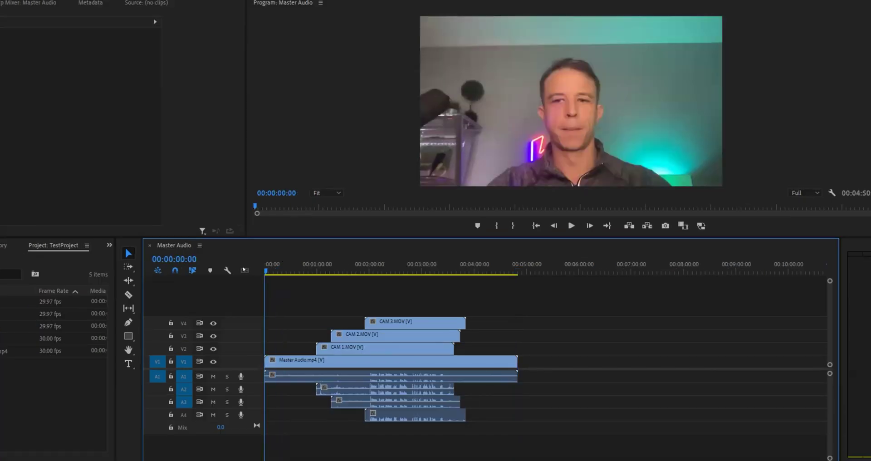
left_click_drag(541, 101, 550, 100)
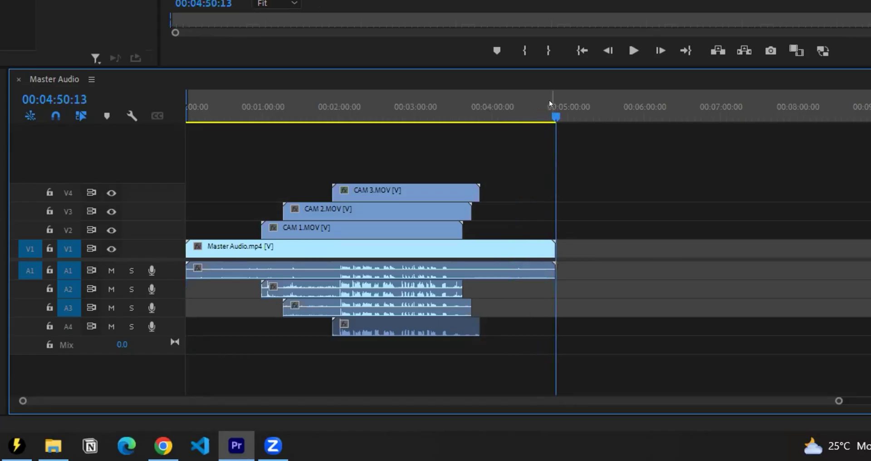
key("o")
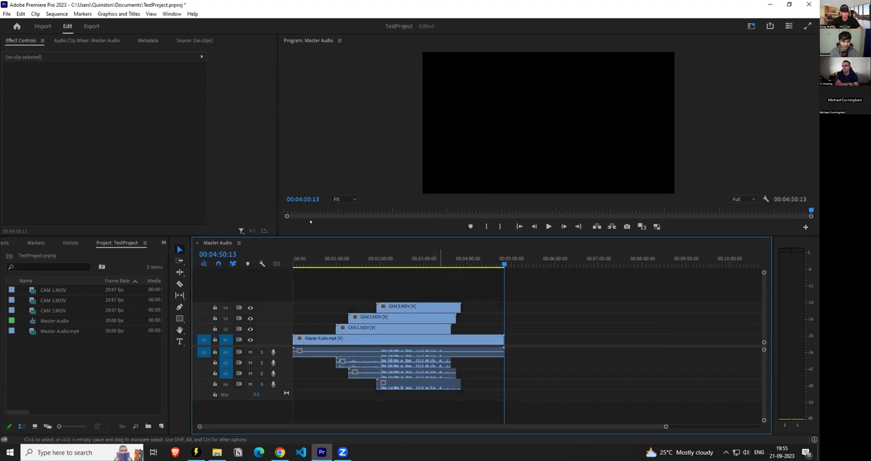
Open the TimeBolt Extension and select the Master Audio and camera clips on all video and audio tracks.
left_click(172, 14)
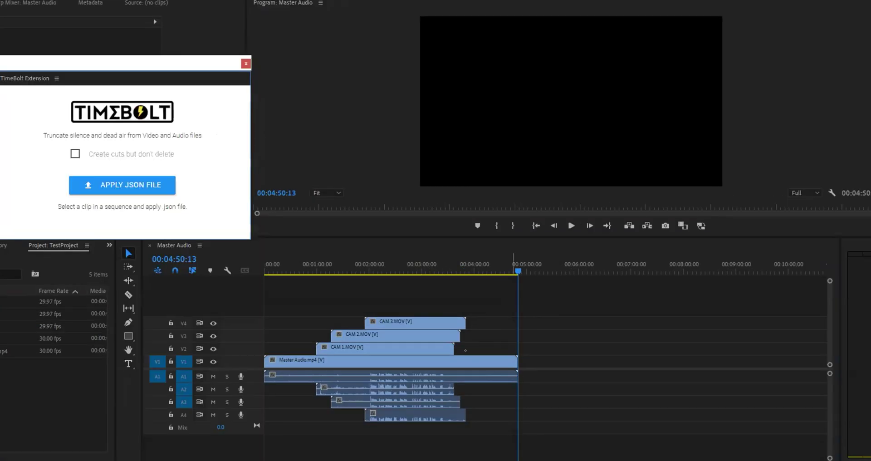
left_click_drag(500, 290, 398, 405)
left_click_drag(389, 440, 387, 433)
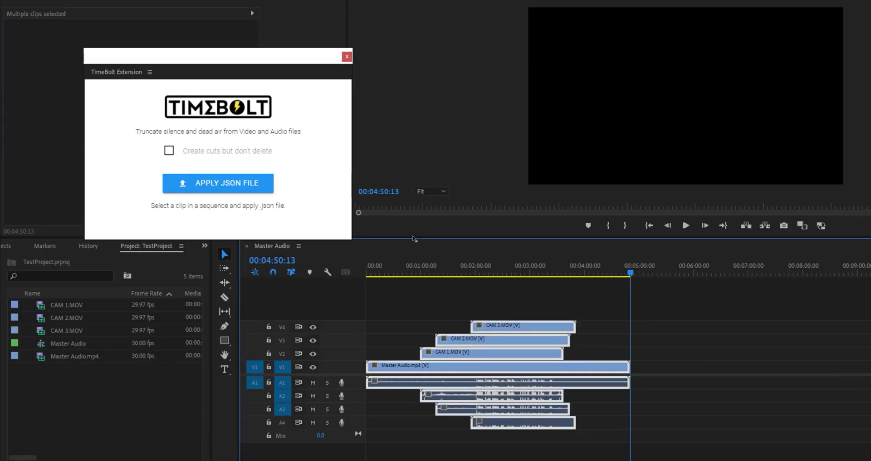
left_click(489, 298)
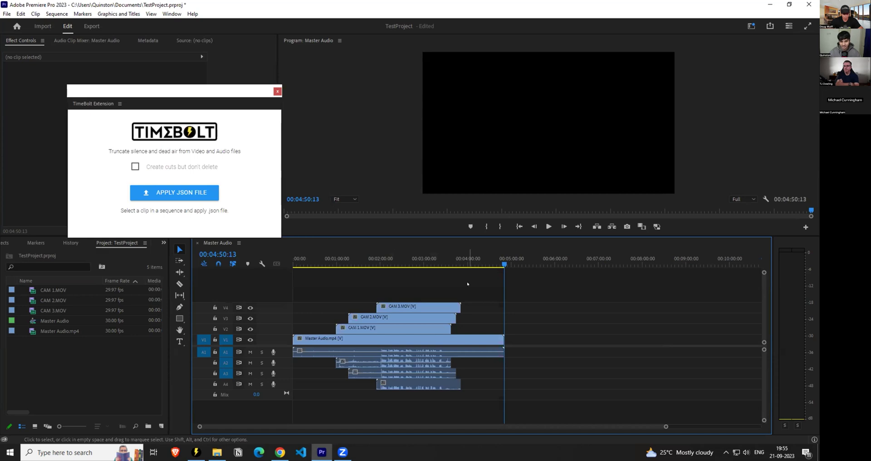
left_click_drag(588, 299, 482, 456)
left_click_drag(386, 411, 385, 412)
Apply the Master Audio.wav.json cuts to the selected clips through the TimeBolt Extension.
left_click(174, 192)
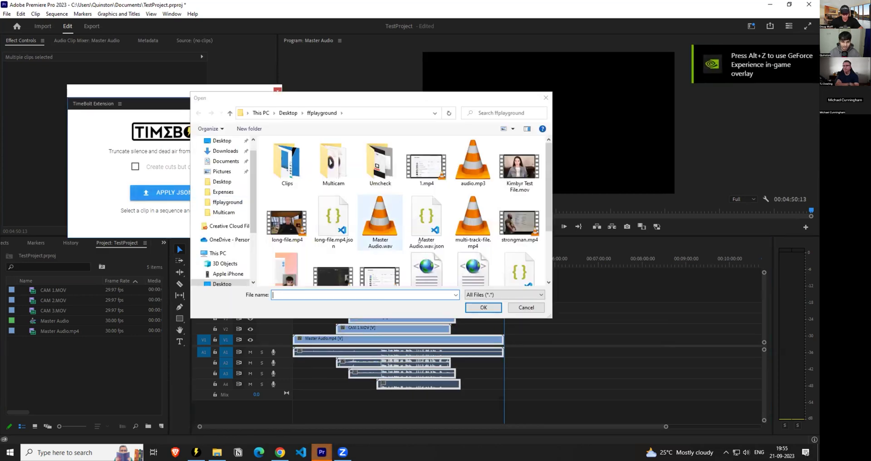
left_click(418, 242)
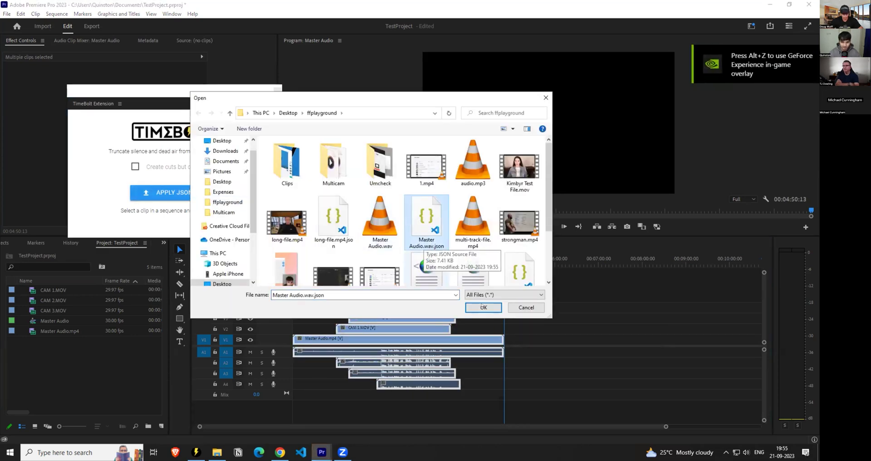
double_click(416, 242)
Play the cut sequence from near its start, hiding tracks V4 and V3 in turn to check the camera angles beneath.
left_click(309, 262)
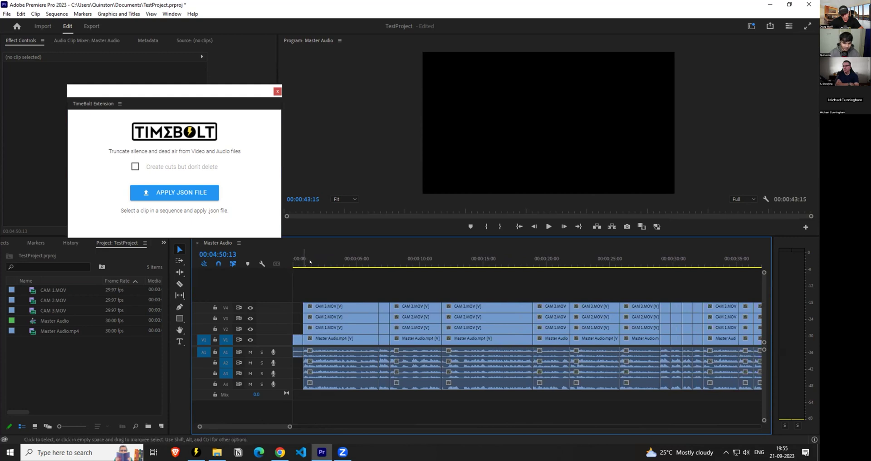
key("space")
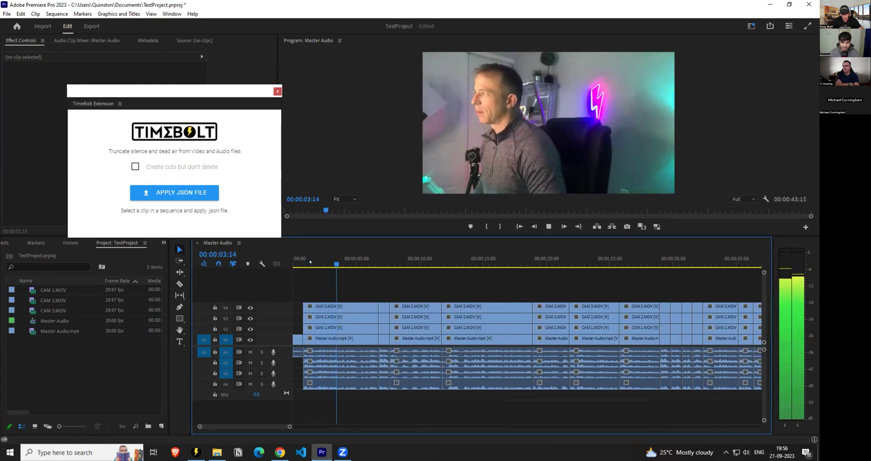
key("space")
left_click(250, 308)
key("space")
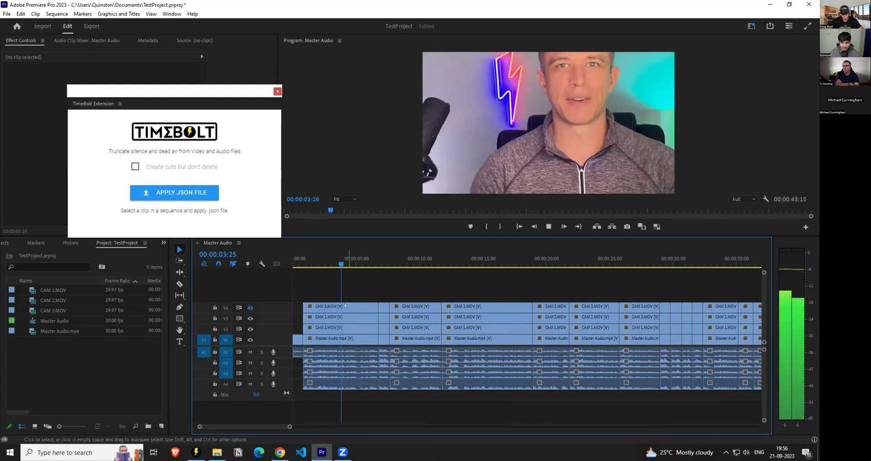
left_click(250, 319)
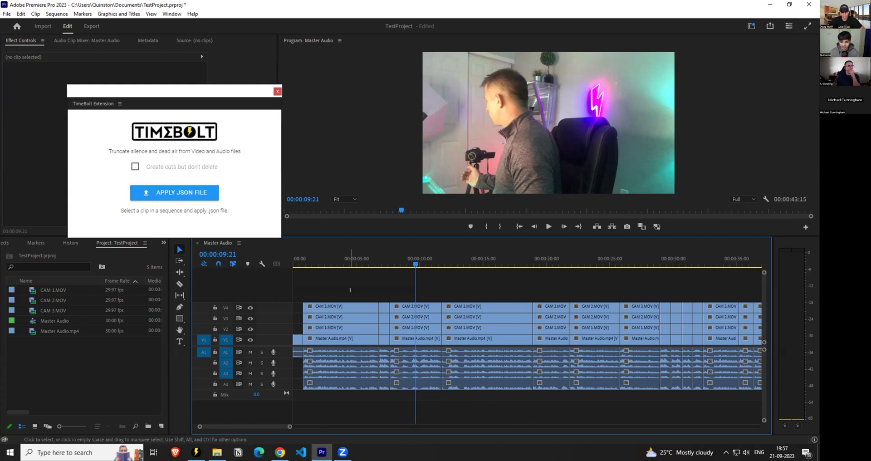
left_click_drag(350, 290, 496, 345)
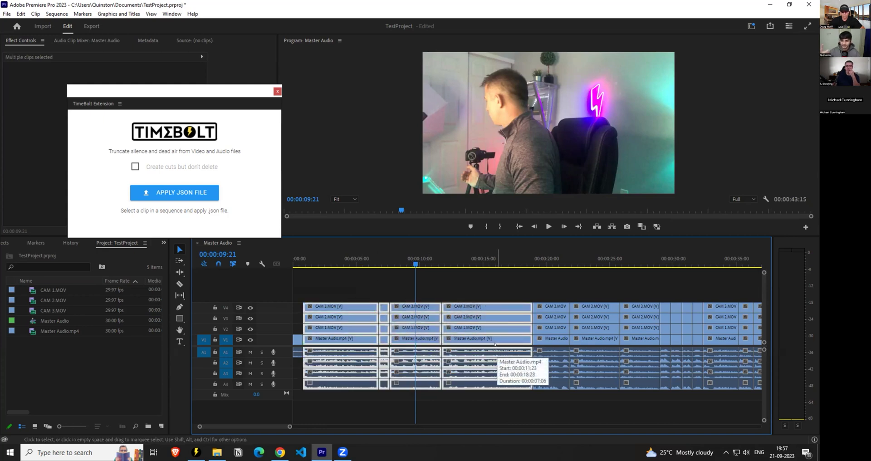
left_click(473, 298)
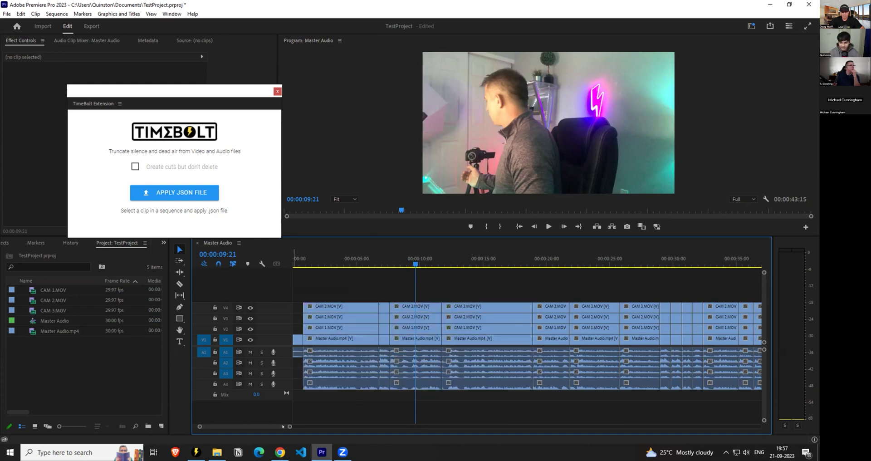
scroll(272, 420, "down", 5)
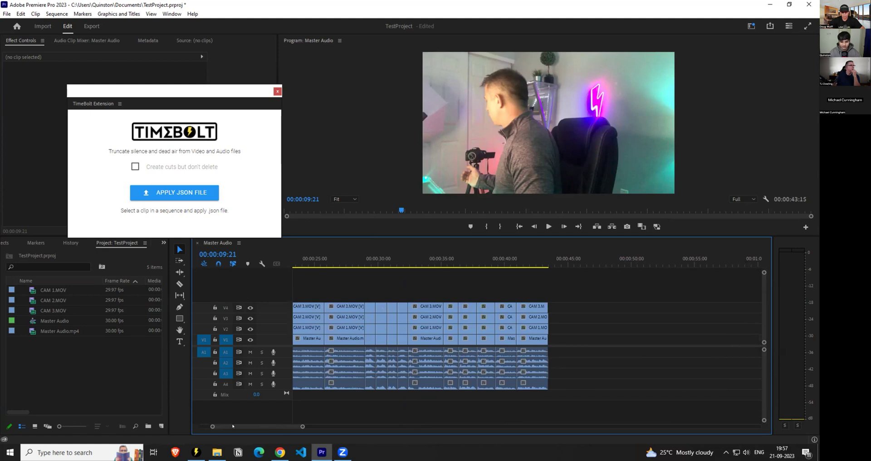
scroll(233, 425, "up", 5)
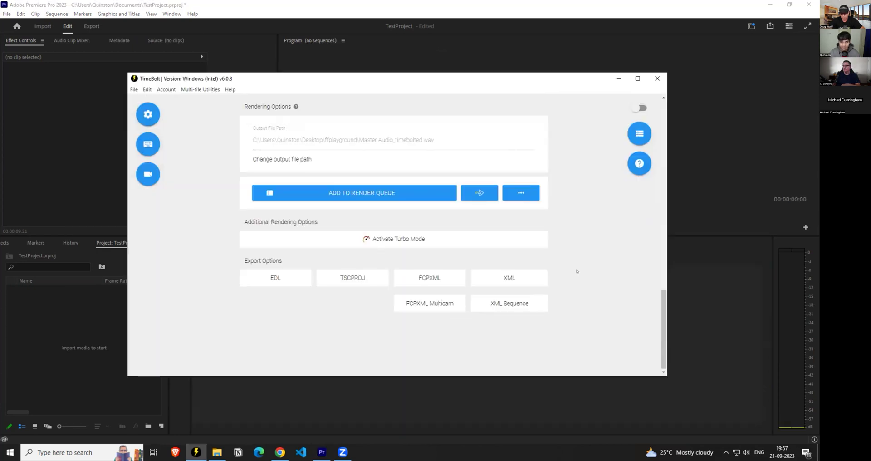
Switch to TimeBolt and export the Master Audio cuts as an XML Sequence file at 30 frames per second.
scroll(577, 271, "up", 10)
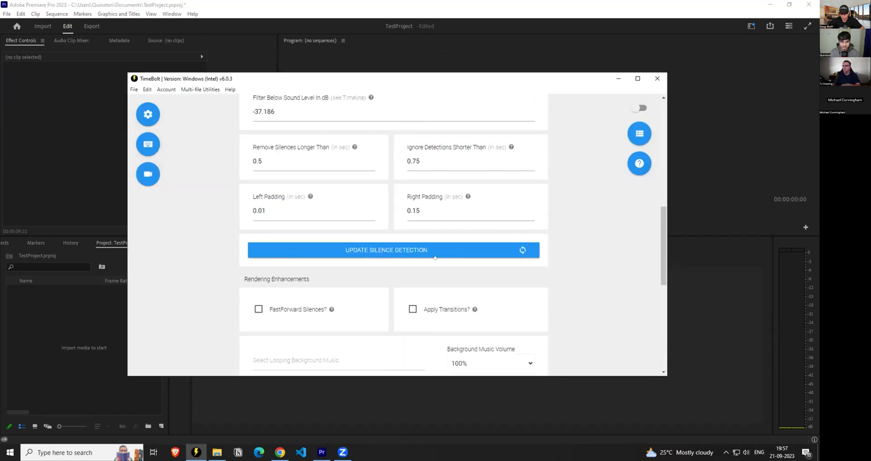
scroll(445, 185, "down", 10)
scroll(445, 185, "up", 10)
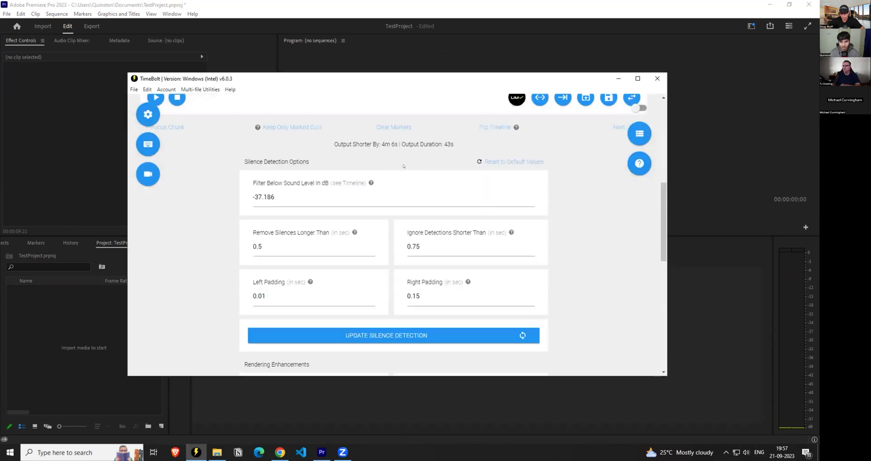
scroll(528, 209, "down", 10)
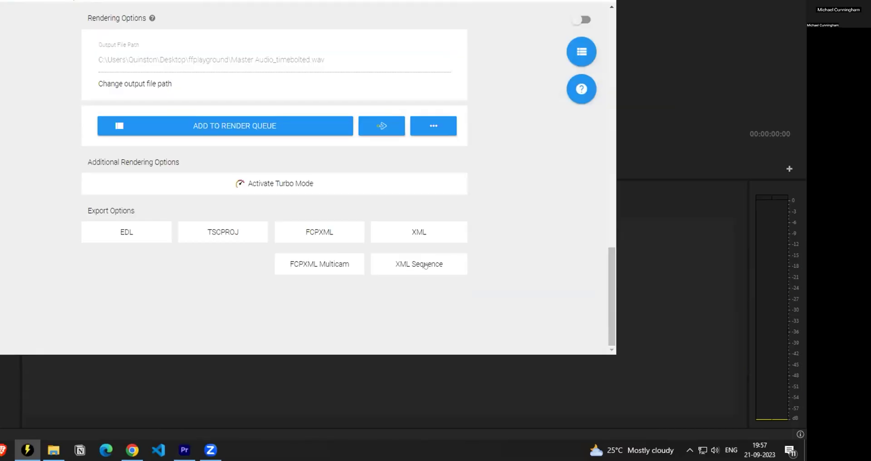
left_click(407, 257)
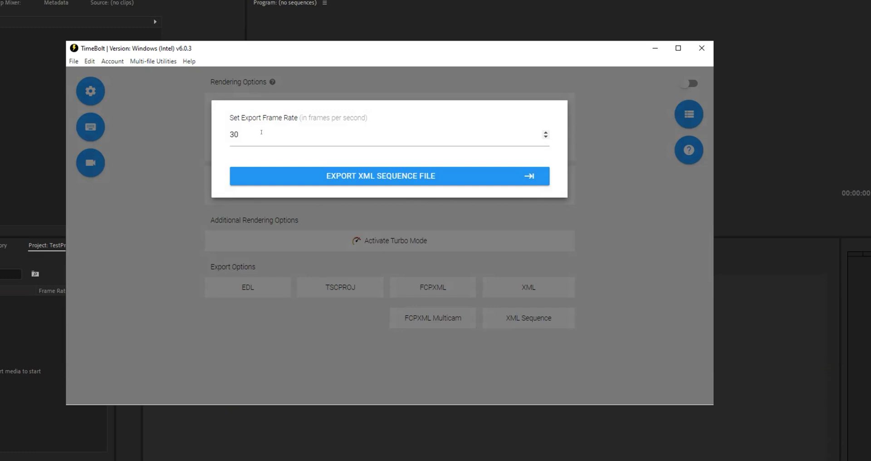
left_click_drag(261, 132, 219, 138)
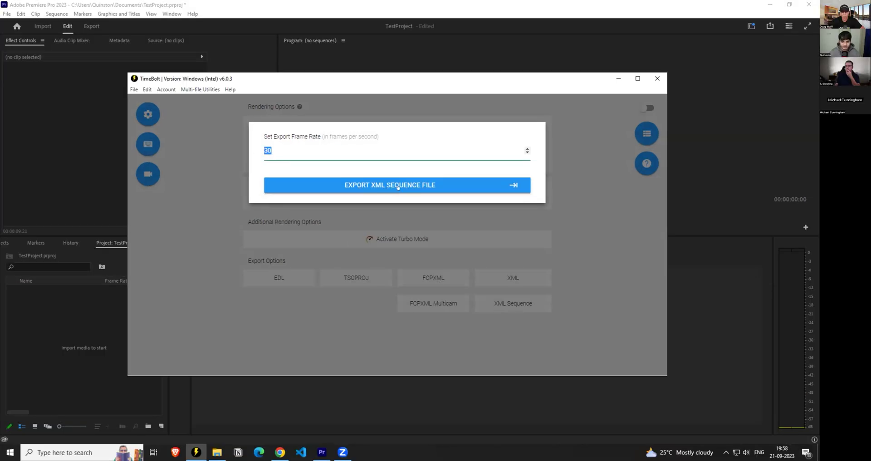
left_click(398, 185)
Import the exported Master Audio.wav.30.00.xml into the Premiere Pro project and open its Master%20Audio.wav sequence.
left_click(344, 290)
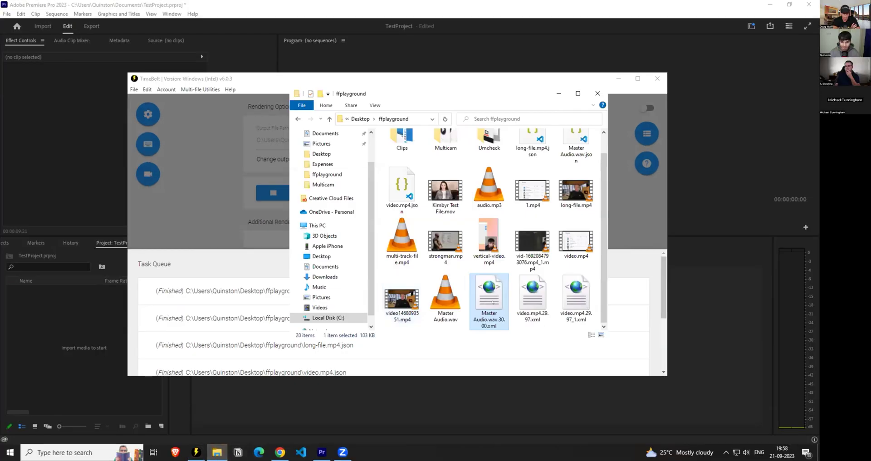
left_click_drag(492, 302, 75, 289)
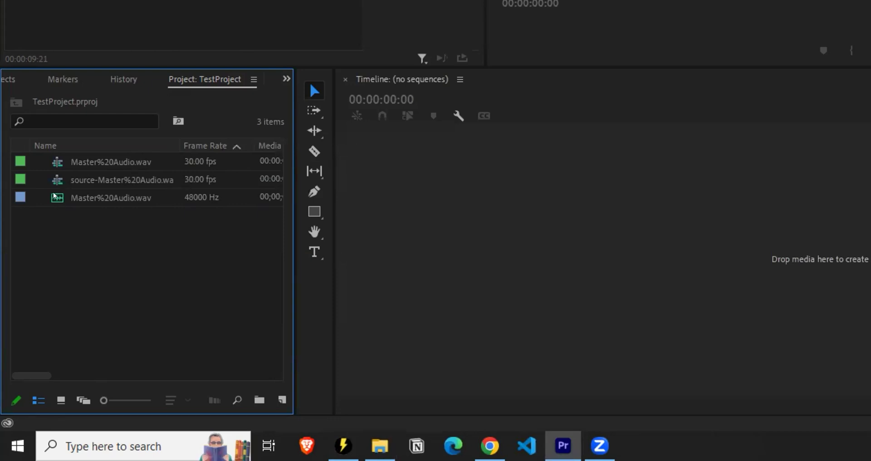
double_click(54, 162)
Remove the long leftover clip at the end of the cut sequence and open the nested source-Master%20Audio.wav sequence from a cut clip.
scroll(610, 341, "up", 5)
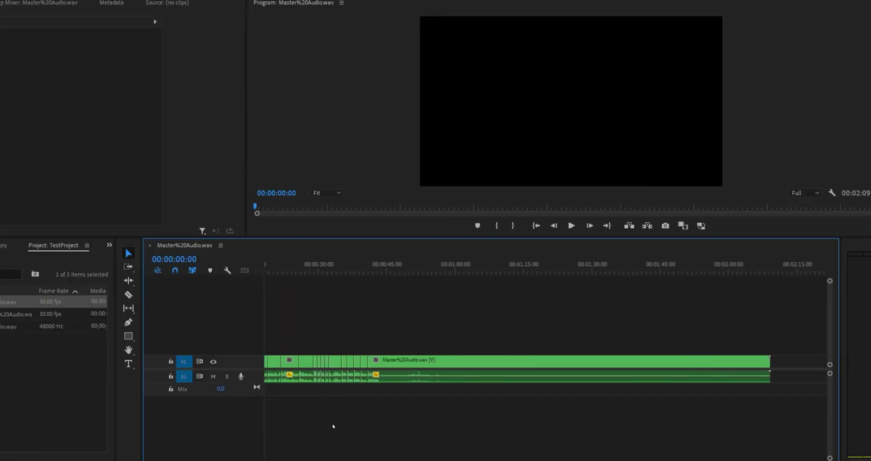
left_click(416, 272)
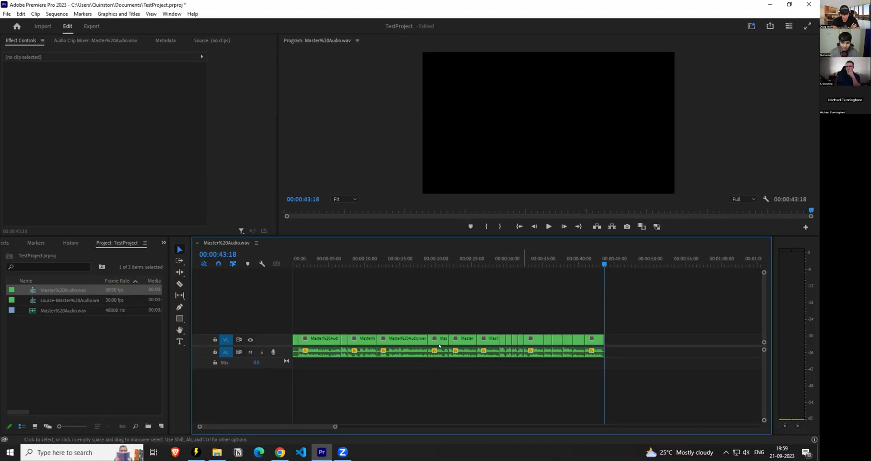
double_click(439, 346)
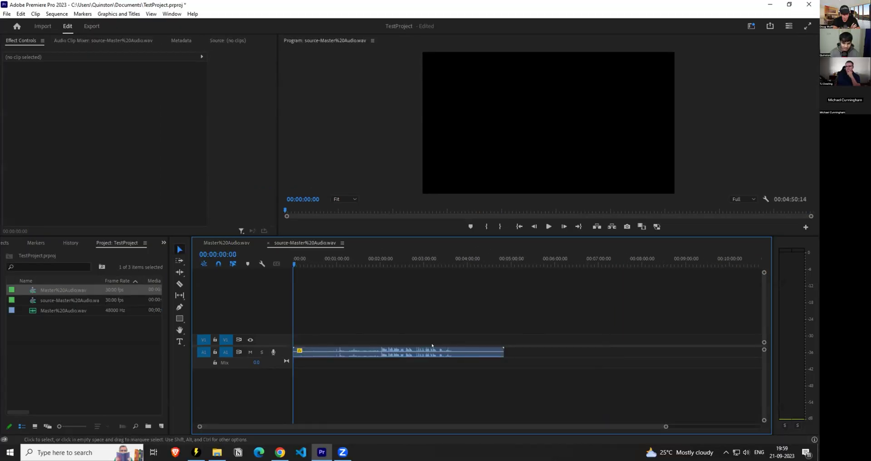
Import Master Audio.mp4 from the Multicam folder inside ffplayground into the Premiere Pro project.
left_click(111, 343)
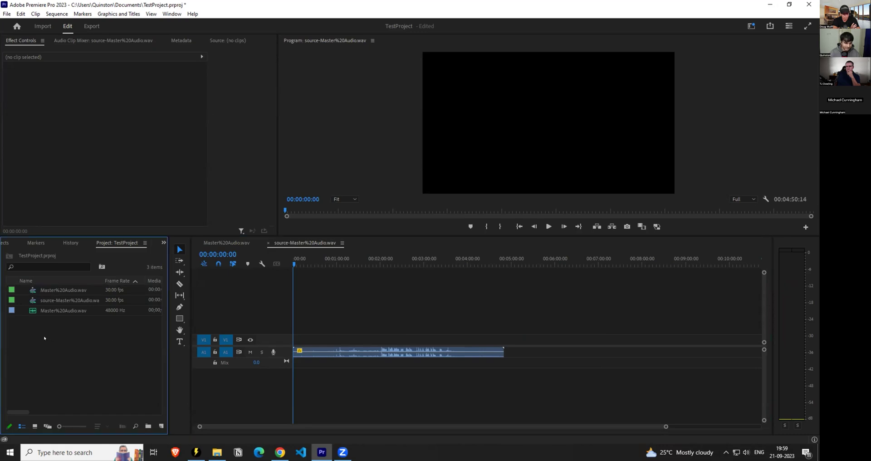
key("alt+Tab")
scroll(446, 193, "up", 2)
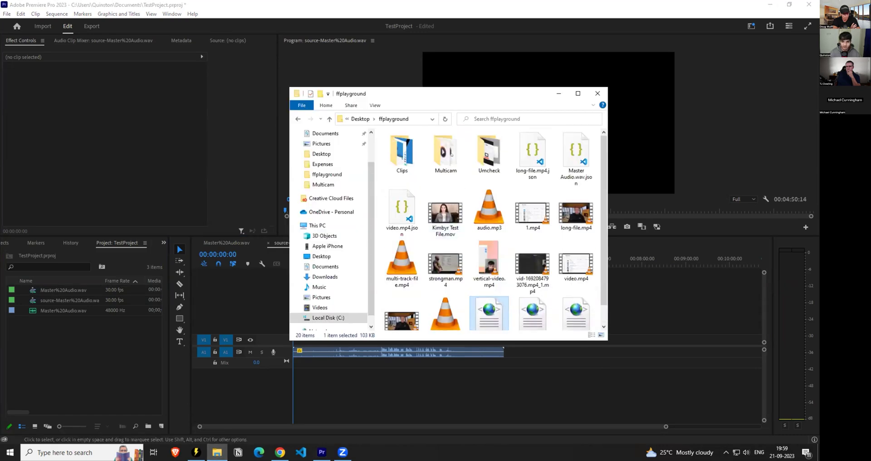
double_click(446, 159)
left_click(474, 180)
left_click_drag(569, 169, 60, 350)
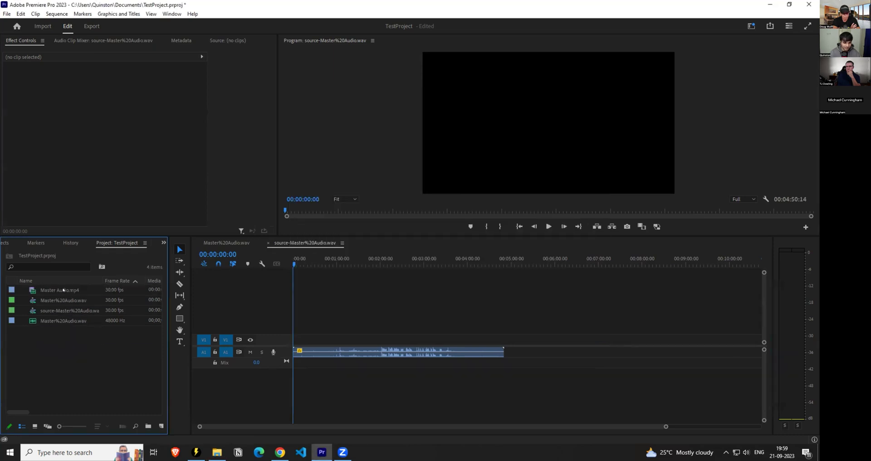
Place Master Audio.mp4 at the start of the source sequence over the WAV audio and check the picture in the cut Master%20Audio.wav sequence.
left_click_drag(64, 291, 276, 325)
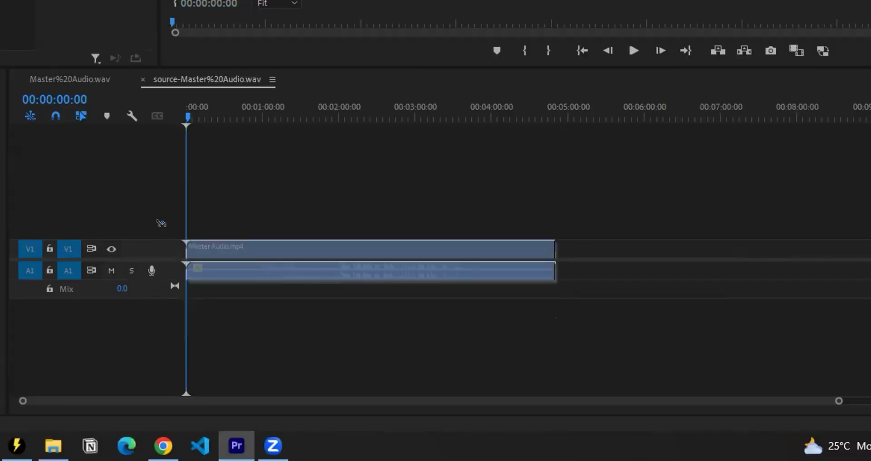
left_click_drag(161, 222, 164, 245)
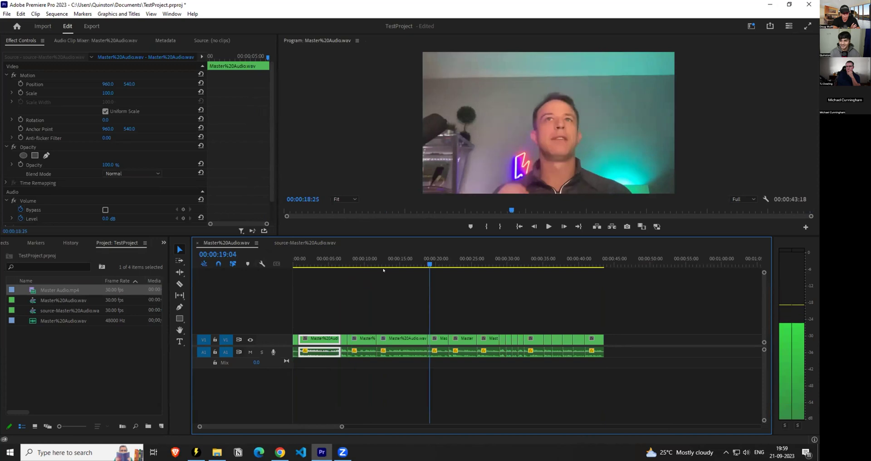
left_click(376, 303)
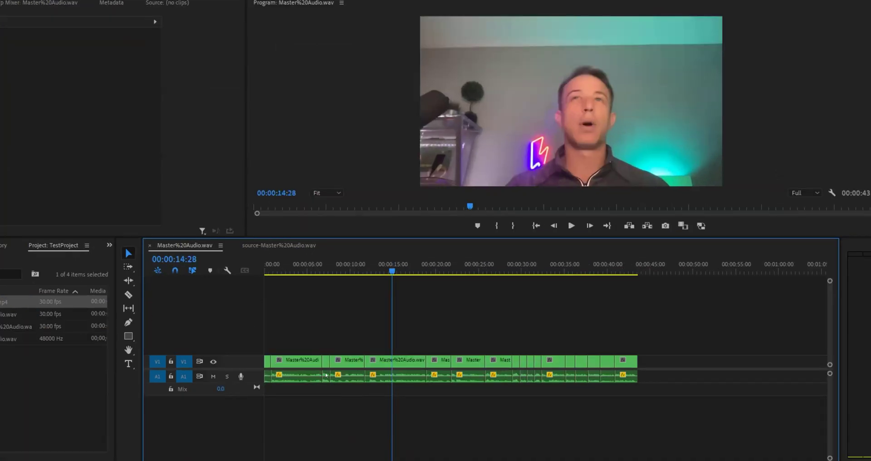
Import CAM 1.MOV and place it on track V2 above Master Audio.mp4 in the source-Master%20Audio.wav sequence.
key("alt+Tab")
left_click_drag(407, 164, 13, 383)
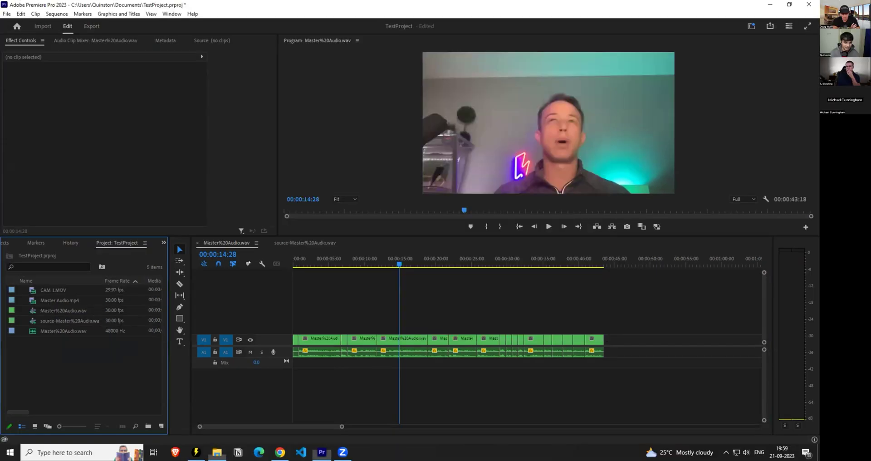
left_click(305, 243)
left_click_drag(54, 290, 360, 310)
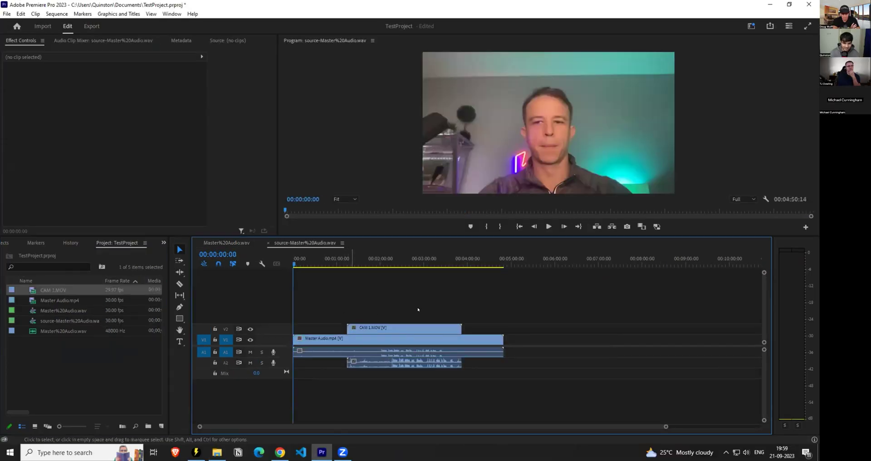
Synchronize the CAM 1.MOV and Master Audio.mp4 clips in the source sequence.
left_click_drag(421, 306, 397, 339)
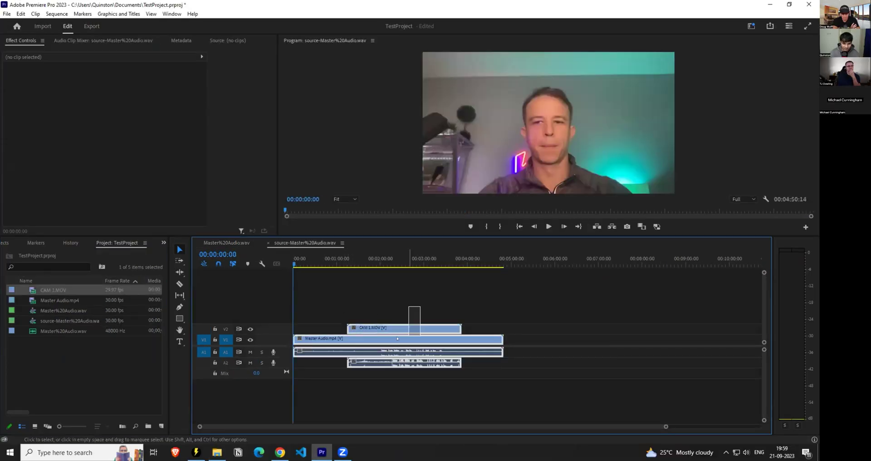
left_click_drag(397, 339, 397, 339)
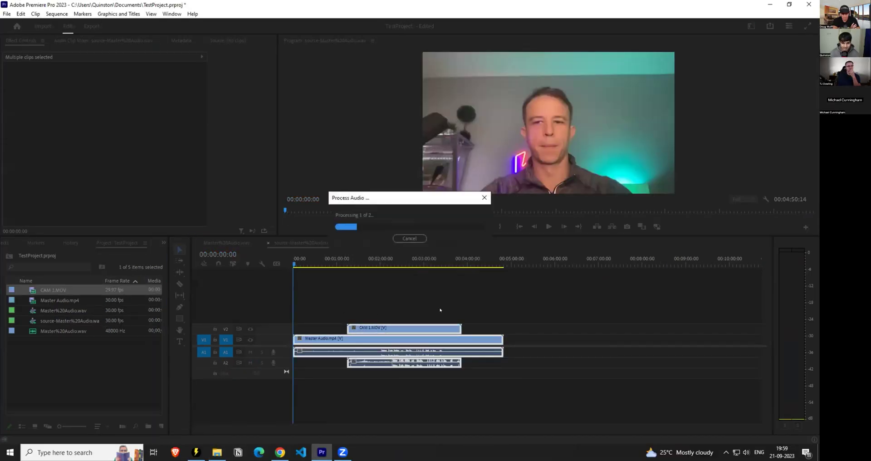
left_click_drag(439, 309, 383, 311)
Scrub the cut Master%20Audio.wav sequence and compare it with the source sequence to check how the CAM 1 footage carries over.
left_click(227, 243)
left_click(373, 260)
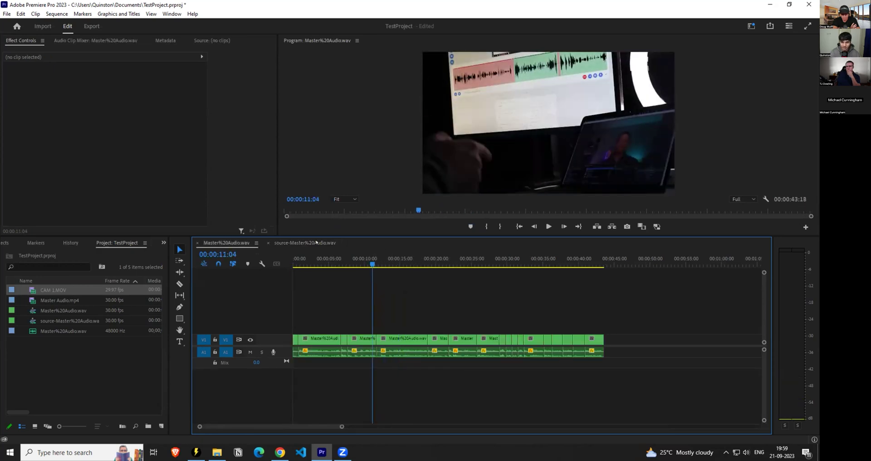
left_click_drag(359, 258, 292, 261)
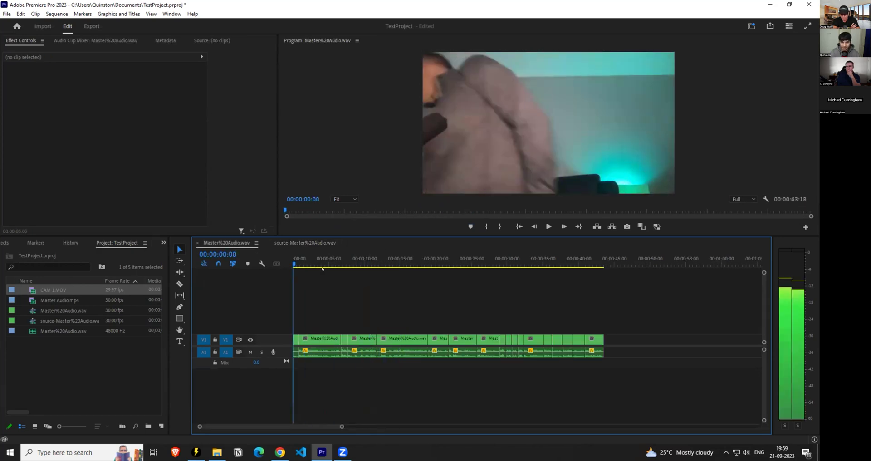
left_click(305, 243)
left_click(370, 263)
left_click(234, 243)
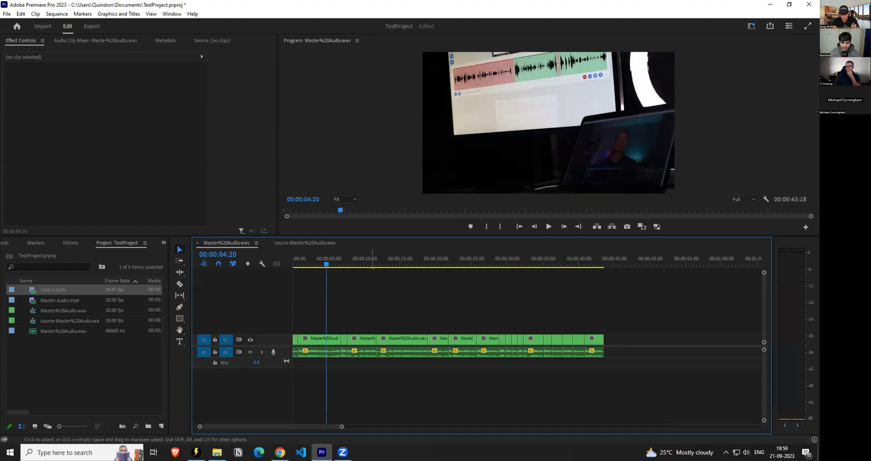
left_click(376, 267)
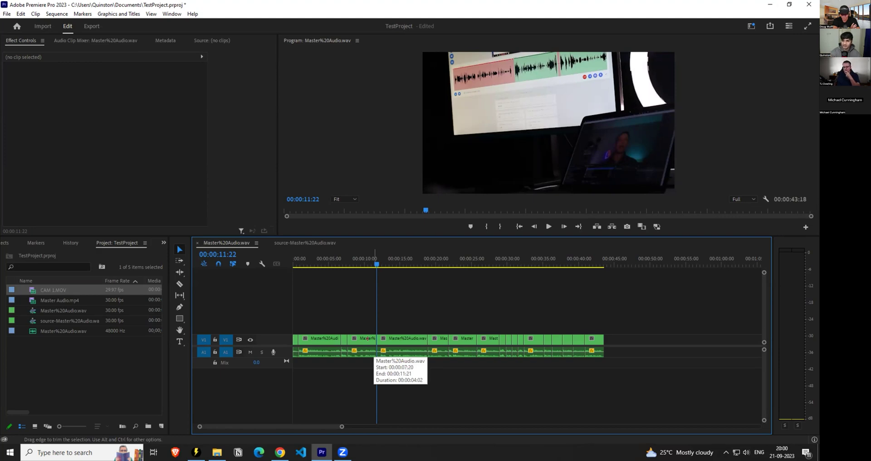
left_click(364, 264)
Select the cut clip that starts at 00:00:07:20 and inspect its frames against the source sequence.
left_click(358, 339)
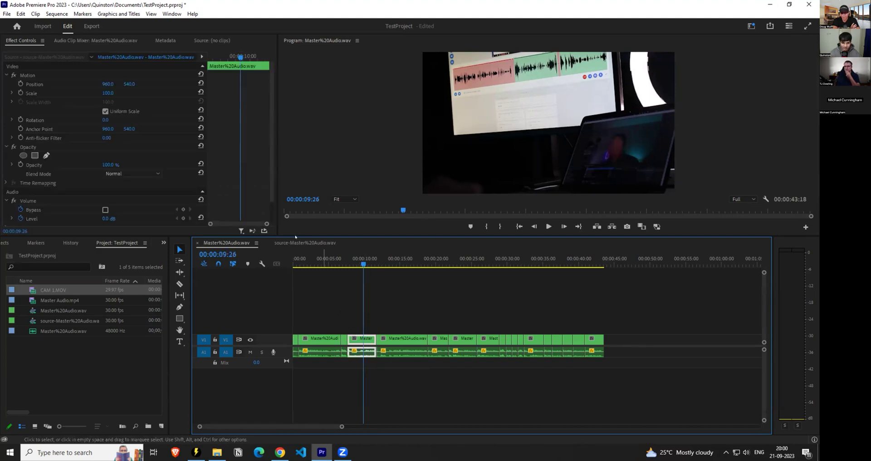
key("shift+3")
key("shift+3")
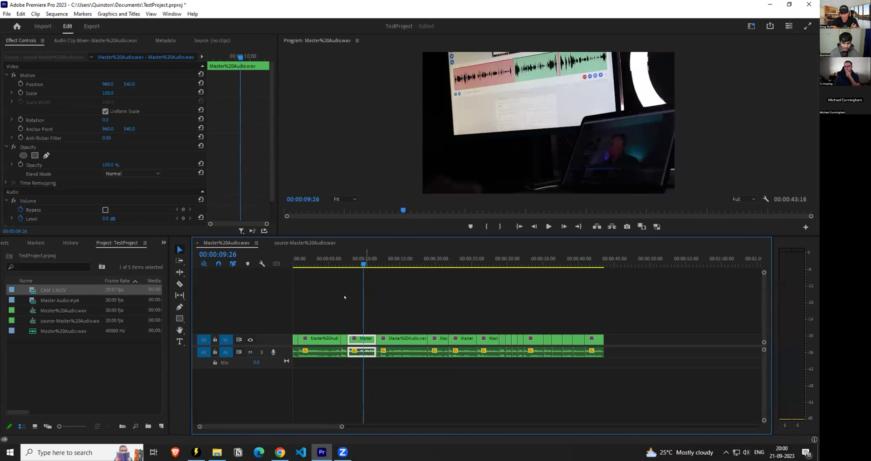
left_click_drag(363, 263, 350, 263)
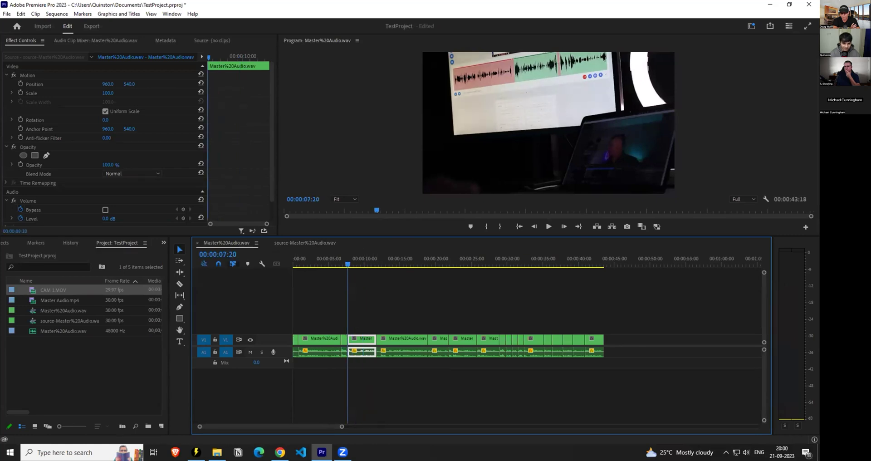
left_click(304, 243)
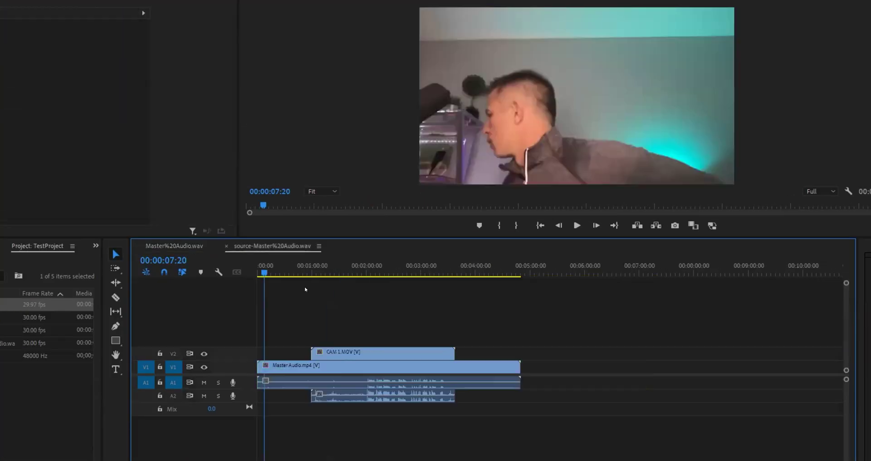
left_click(342, 262)
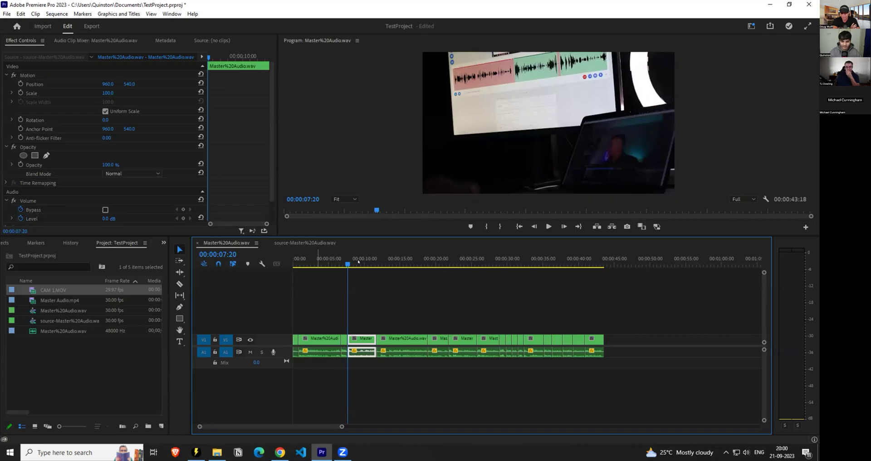
left_click(372, 262)
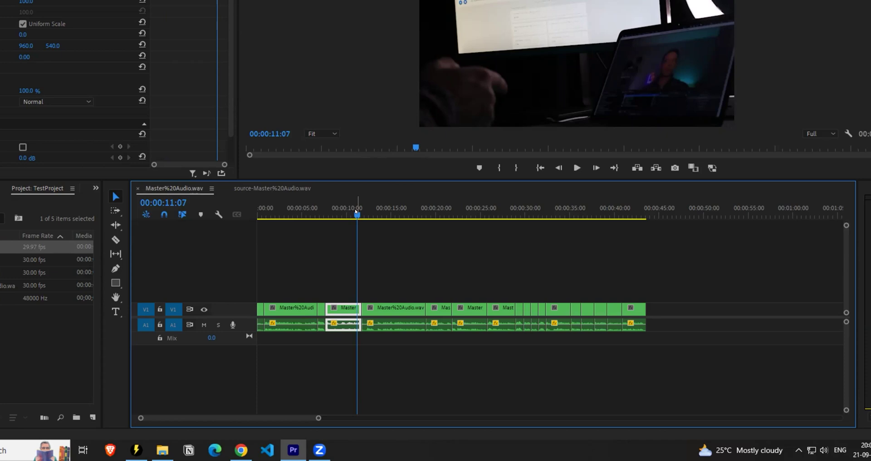
left_click(391, 233)
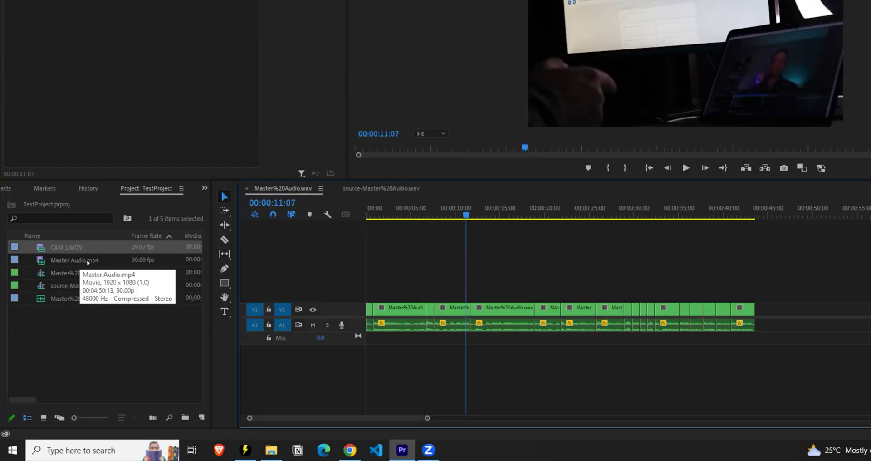
Examine the multi-camera options for CAM 1.MOV and Master Audio.mp4, both as project items and as clips in the source sequence.
right_click(82, 298)
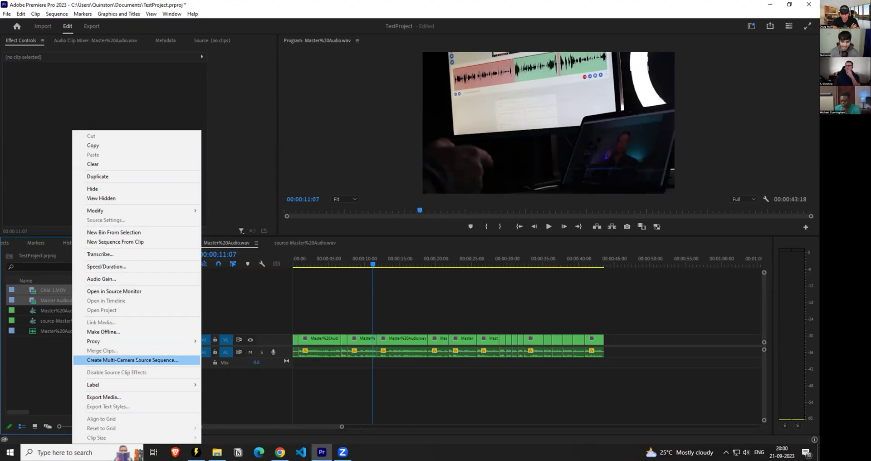
left_click(356, 332)
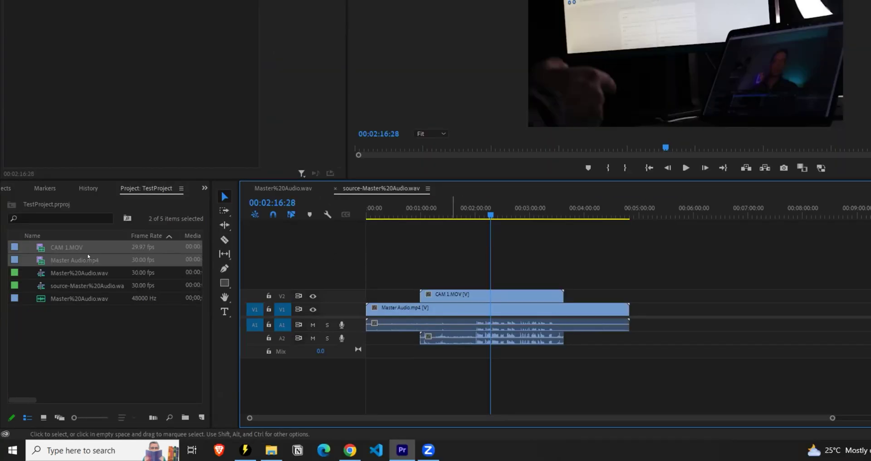
right_click(64, 303)
right_click(80, 265)
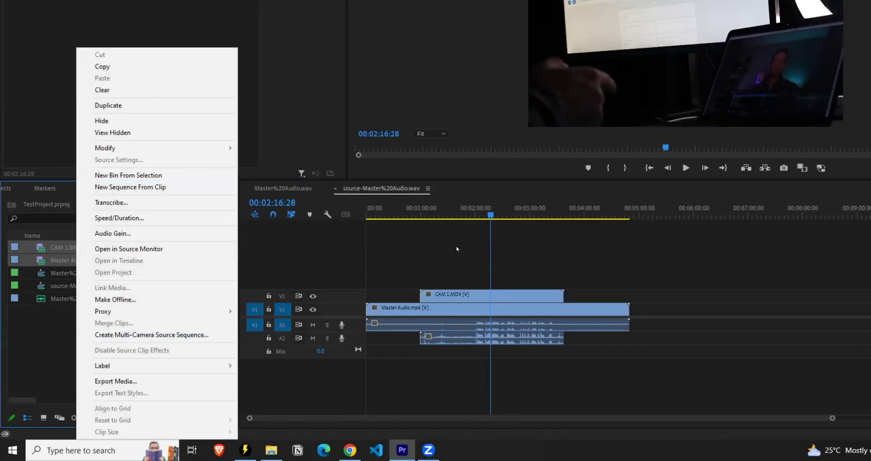
left_click_drag(442, 257, 452, 316)
right_click(455, 295)
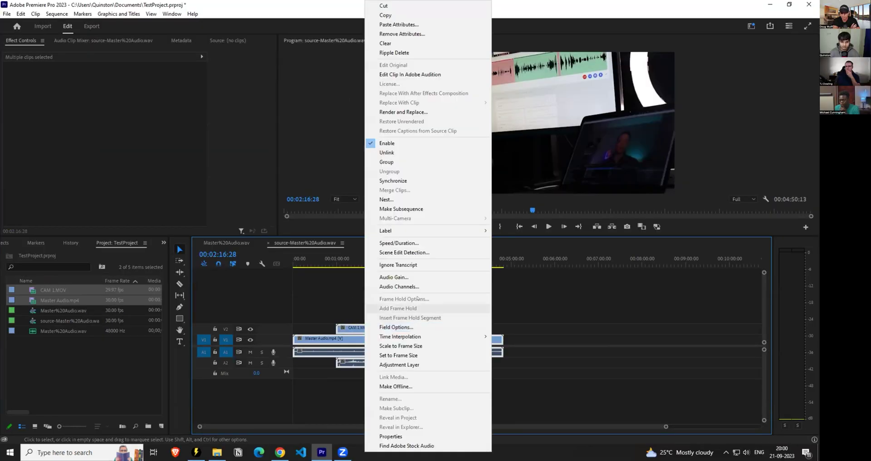
left_click(545, 302)
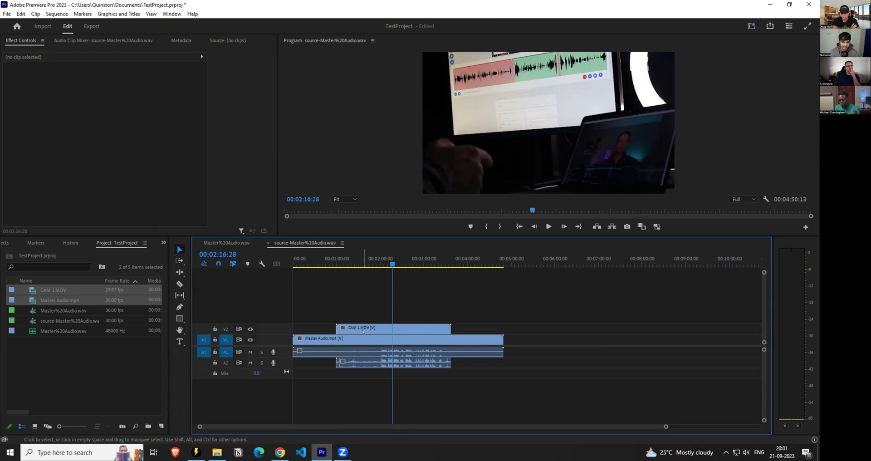
Split the Master Audio.mp4 clip in the source sequence at the start and end of CAM 1.MOV.
left_click(335, 263)
key("c")
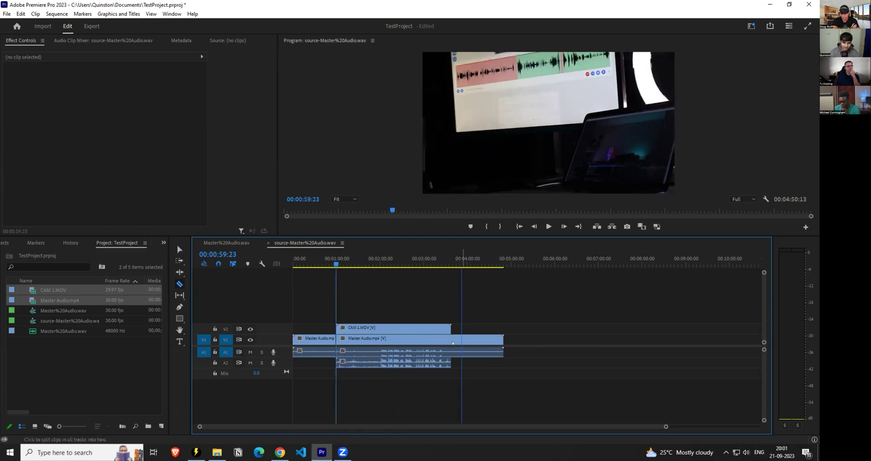
left_click(451, 341, "shift")
left_click(338, 346, "shift")
key("v")
Delete the middle section of Master Audio.mp4 and move the CAM 1.MOV clip down to V1 and A1 in its place.
left_click(378, 340)
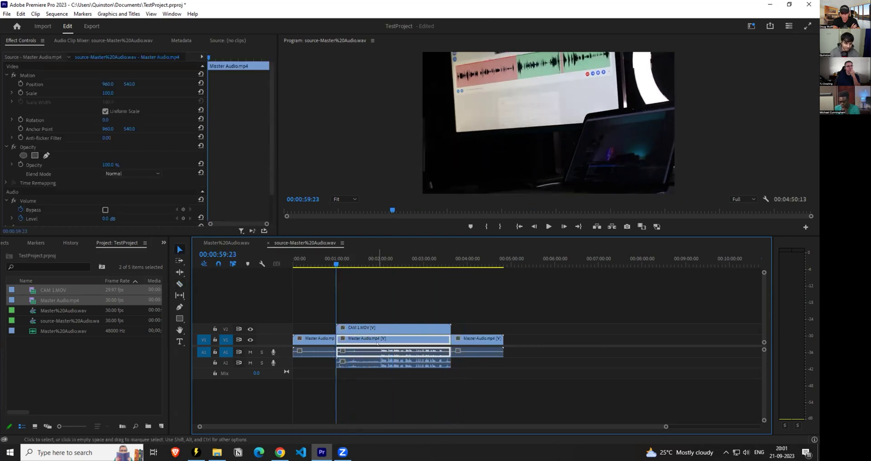
key("Delete")
left_click_drag(380, 329, 380, 340)
left_click(398, 299)
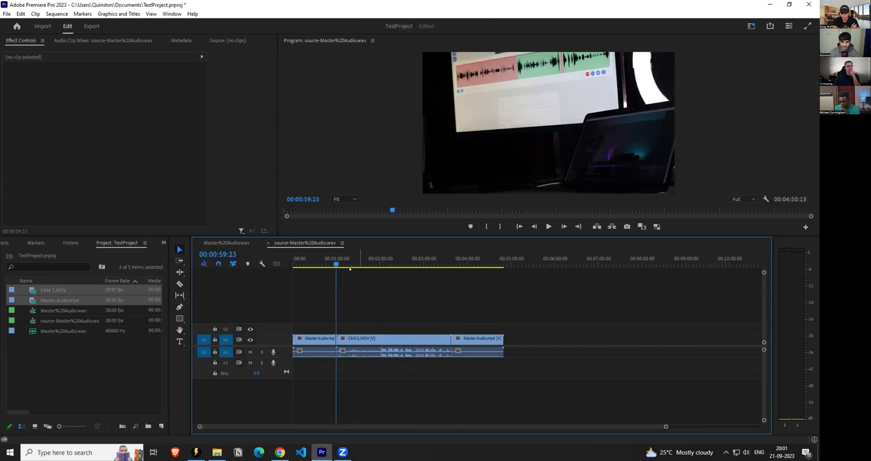
Preview the source sequence at 00:00:43:13, compare it with the cut Master%20Audio.wav sequence, and clear the project item selection.
left_click(362, 210)
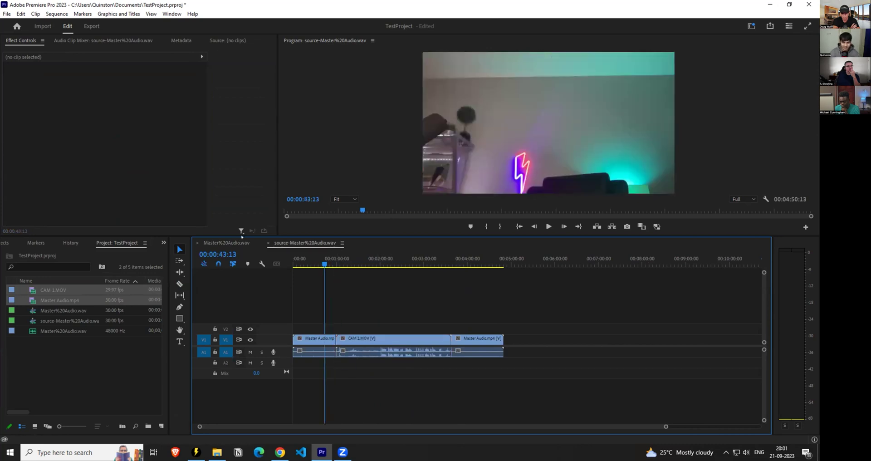
left_click(226, 242)
mouse_move(365, 261)
left_mouse_down()
mouse_move(383, 261)
mouse_move(297, 268)
mouse_move(365, 264)
left_mouse_up()
left_click(309, 243)
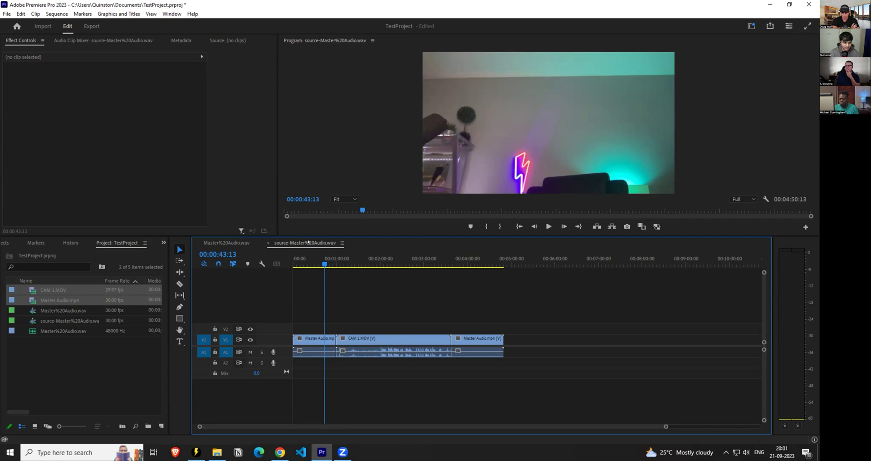
left_click(64, 364)
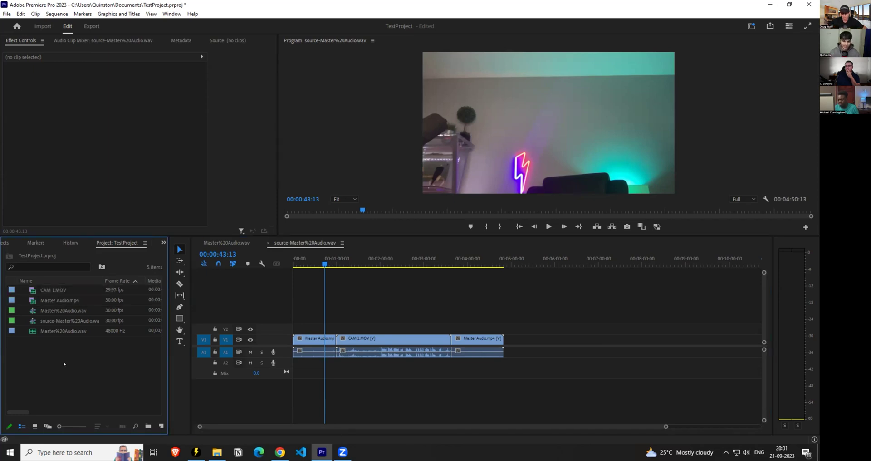
Switch to TimeBolt and return from the export options to the waveform timeline with its cut tools.
left_click(196, 452)
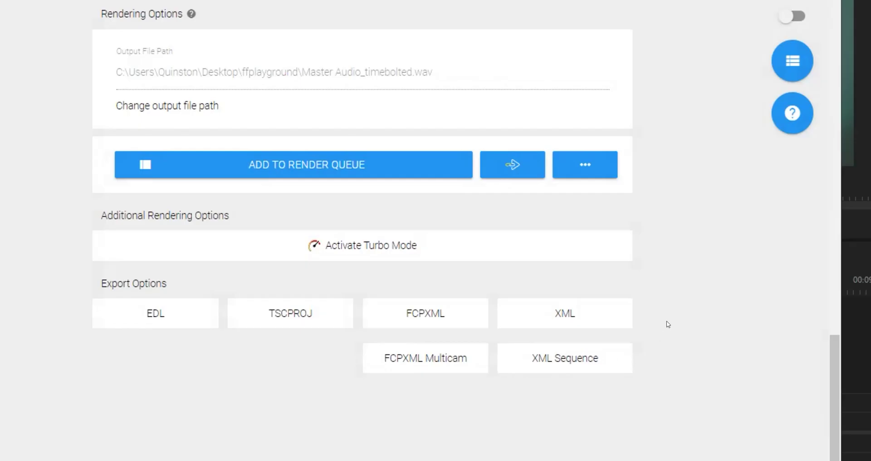
scroll(668, 313, "up", 10)
scroll(668, 301, "up", 10)
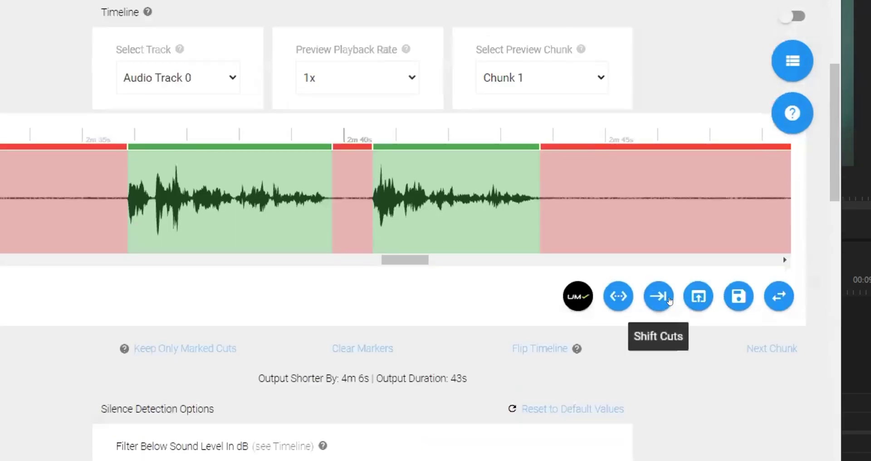